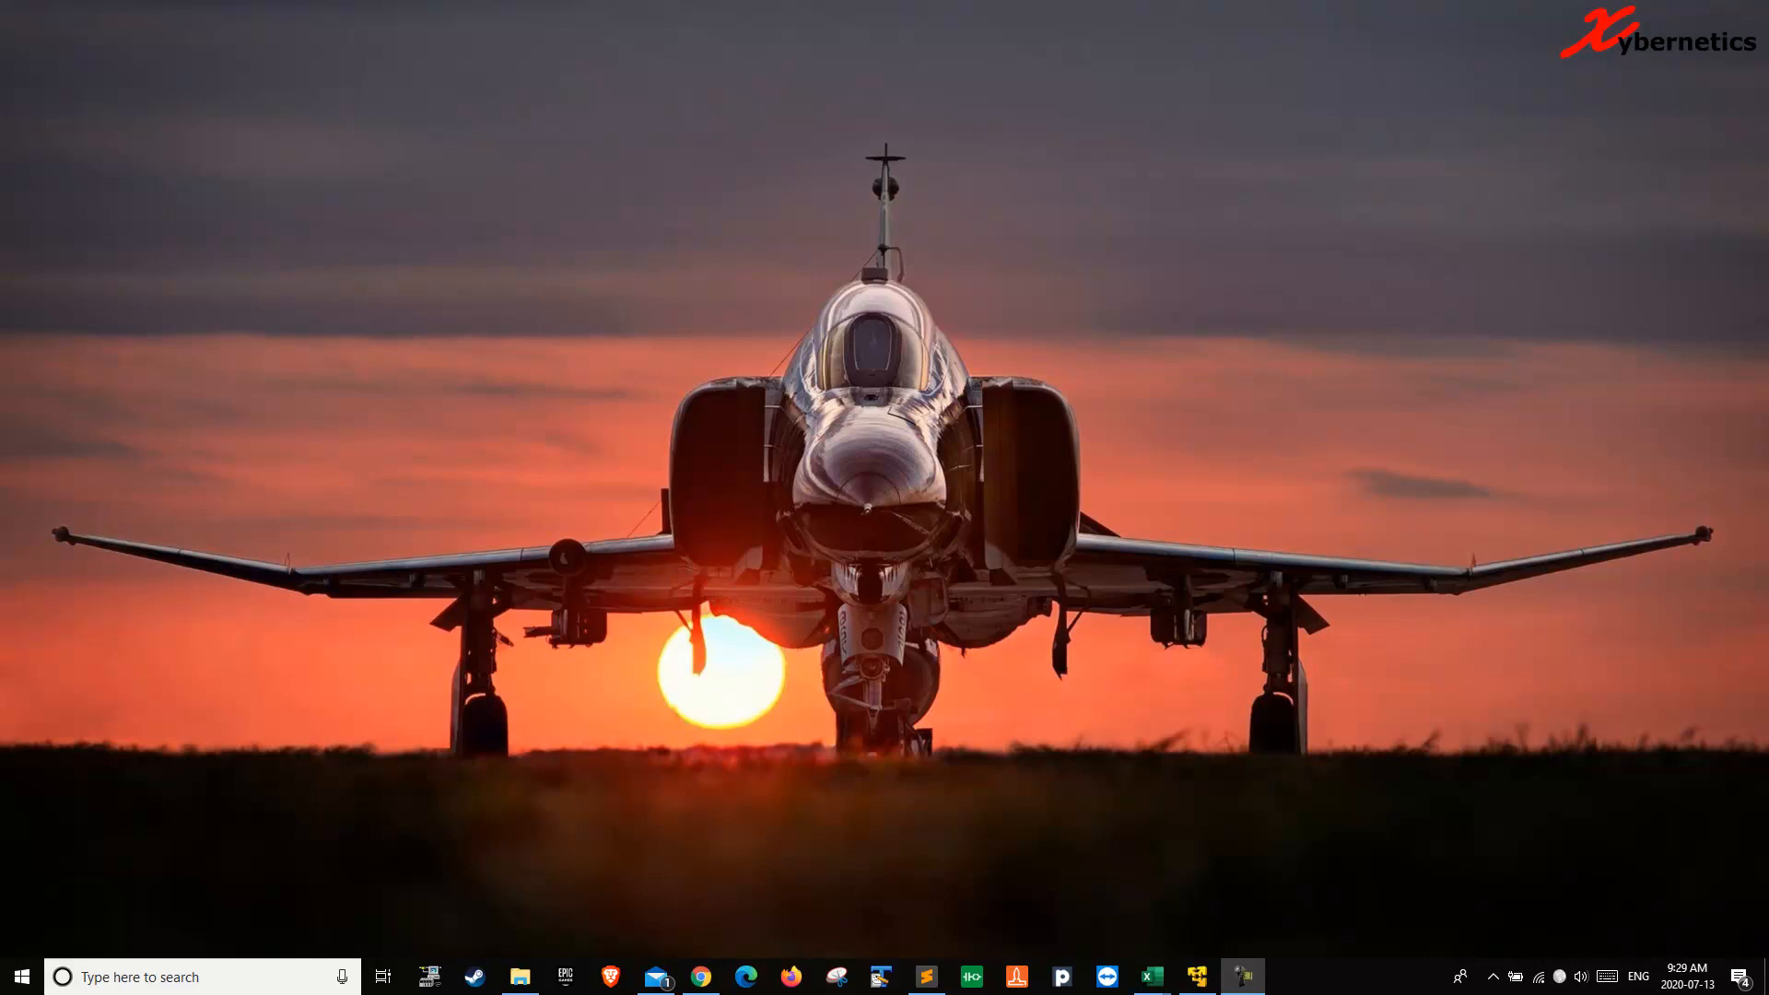
# Open a Command Prompt and launch Remote Desktop Connection with the mstsc command
pyautogui.press('super+r')
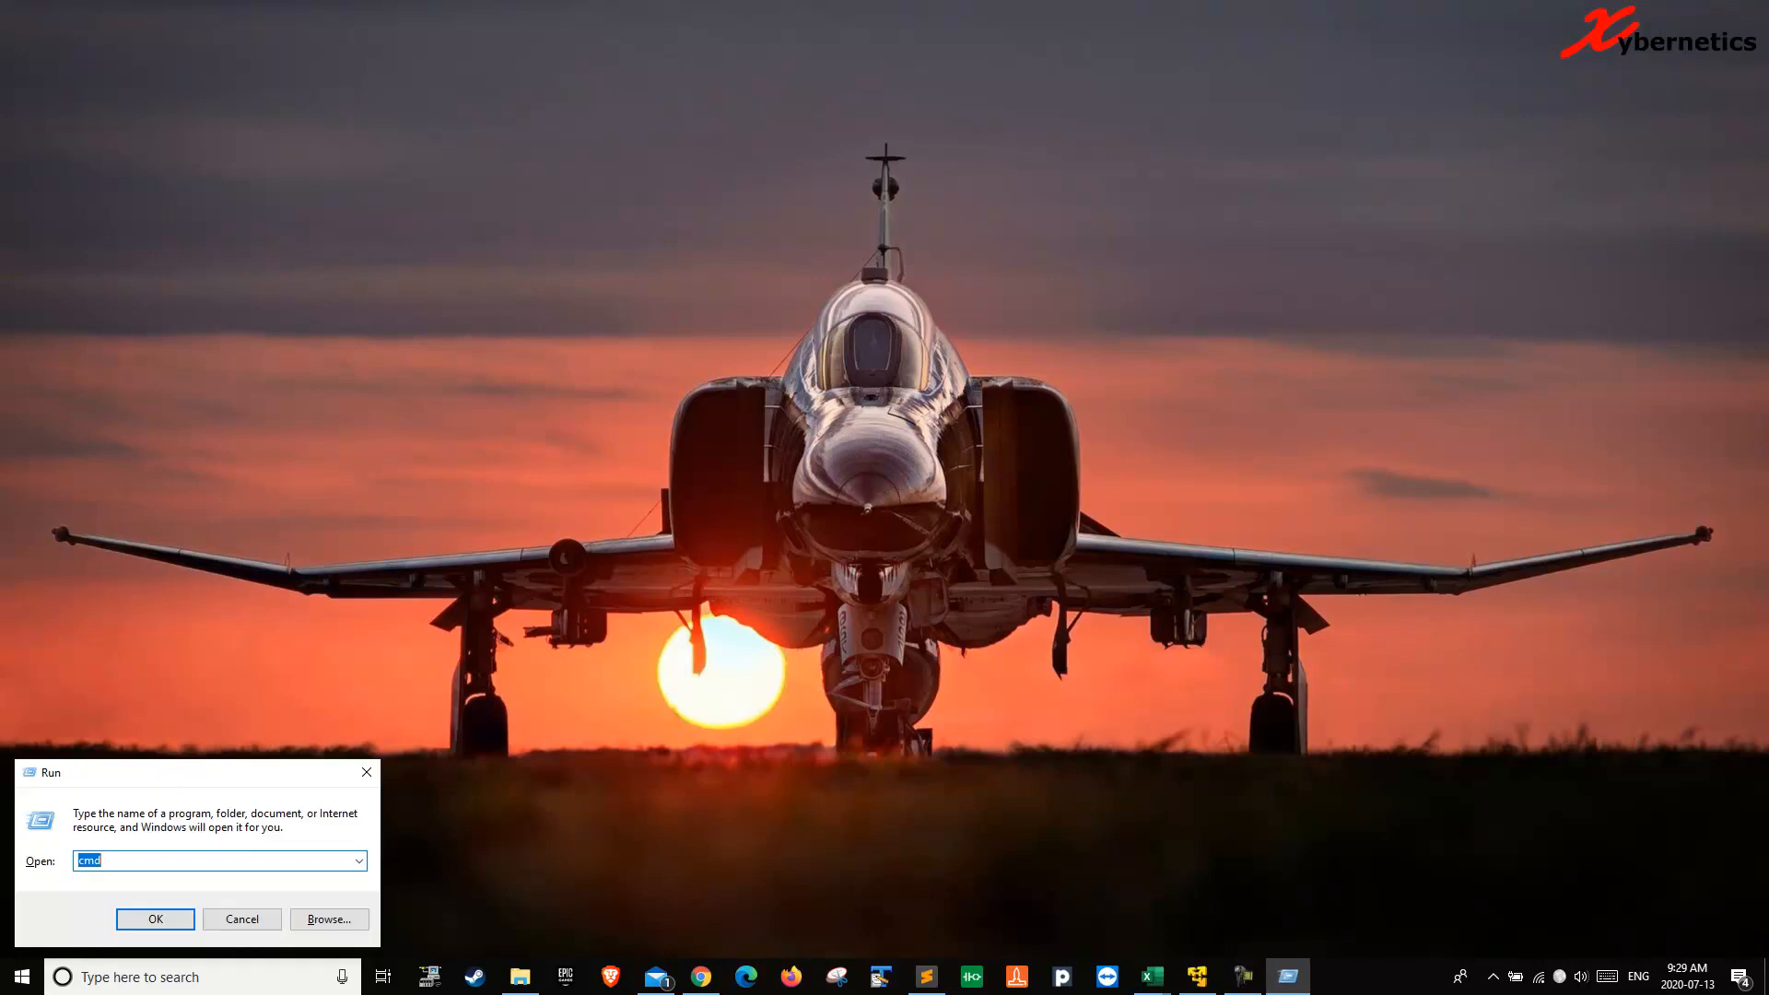
pyautogui.press('Return')
pyautogui.write('m')
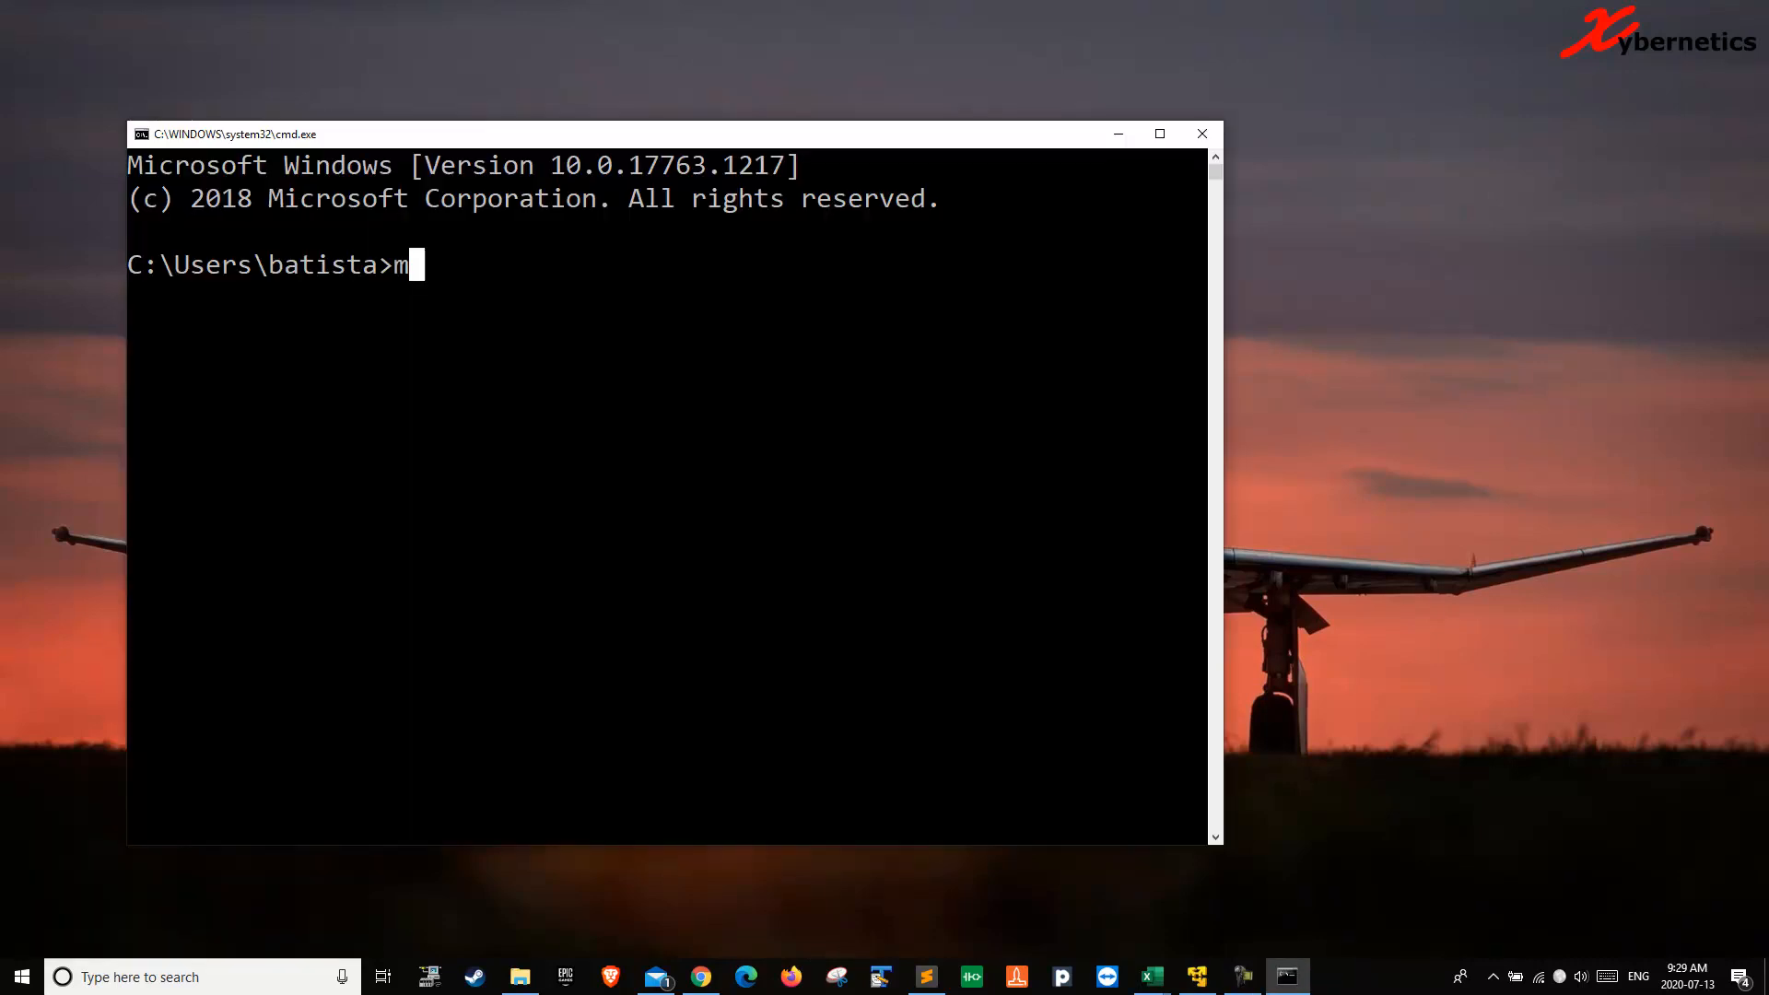
pyautogui.write('stsc')
pyautogui.press('Return')
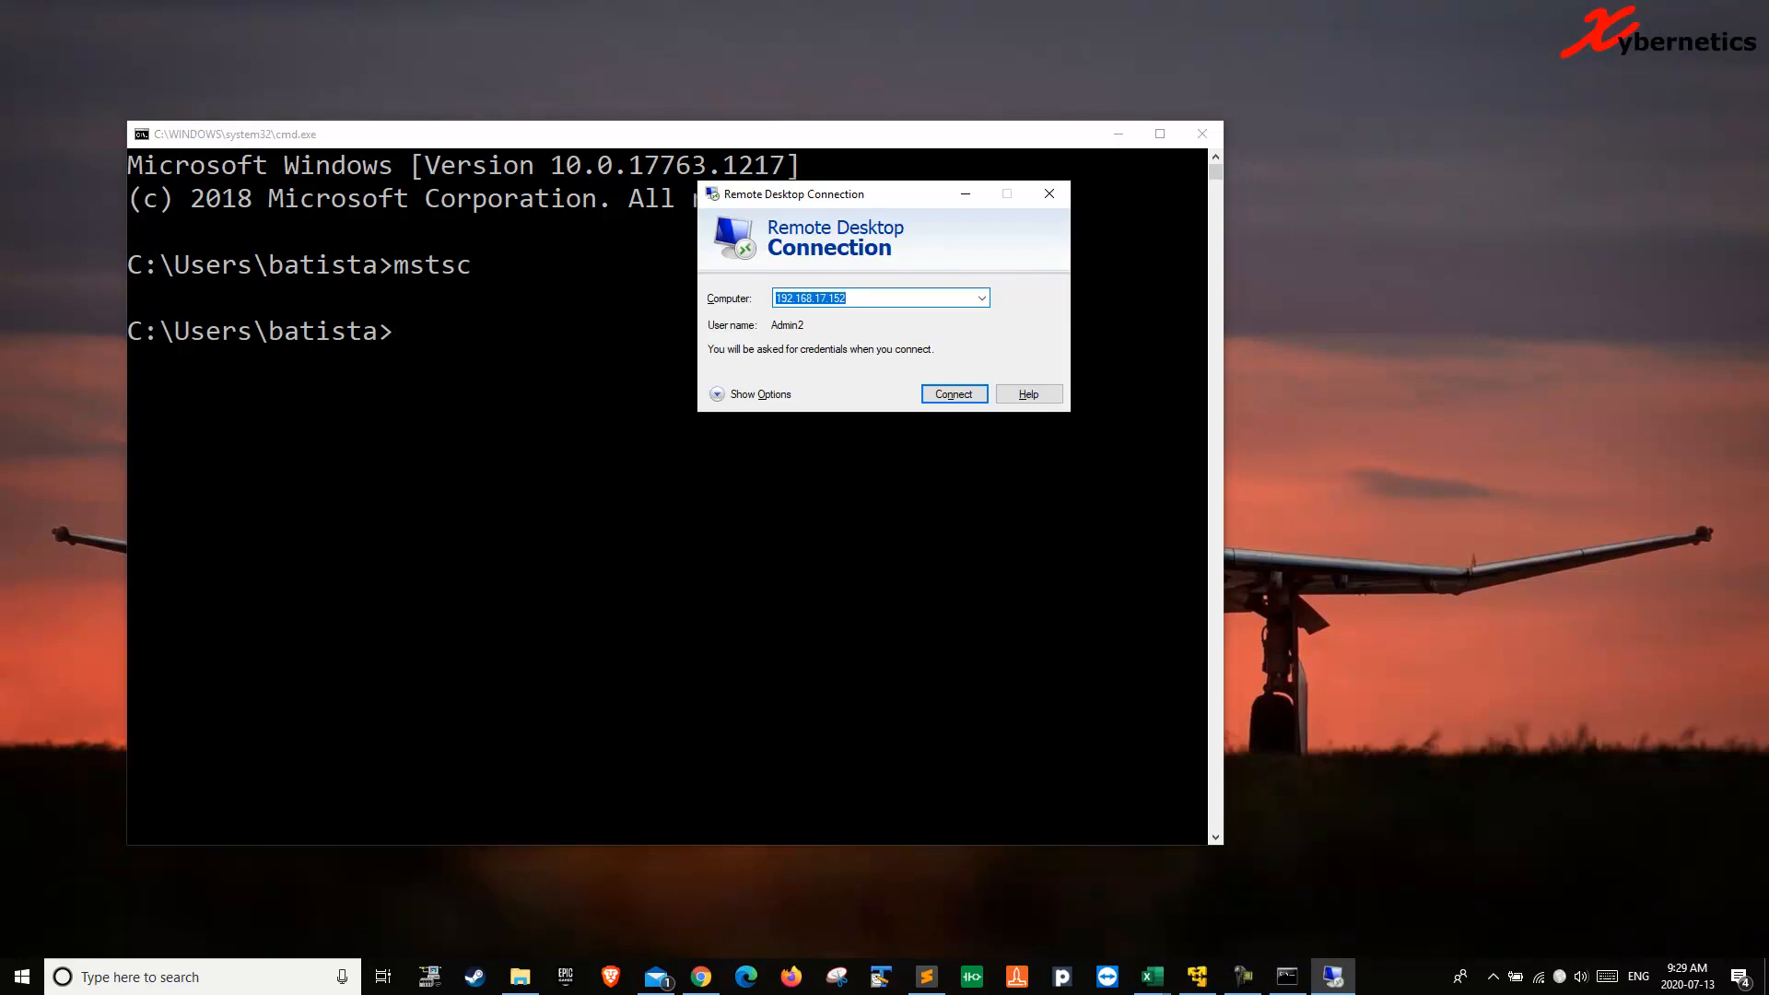
# Connect to the remote computer 192.168.17.152, entering the account password
pyautogui.click(953, 394)
pyautogui.write('••••')
pyautogui.press('BackSpace')
pyautogui.press('BackSpace')
pyautogui.press('BackSpace')
pyautogui.press('BackSpace')
pyautogui.write('•••')
pyautogui.press('BackSpace')
pyautogui.press('BackSpace')
pyautogui.press('BackSpace')
pyautogui.write('•••')
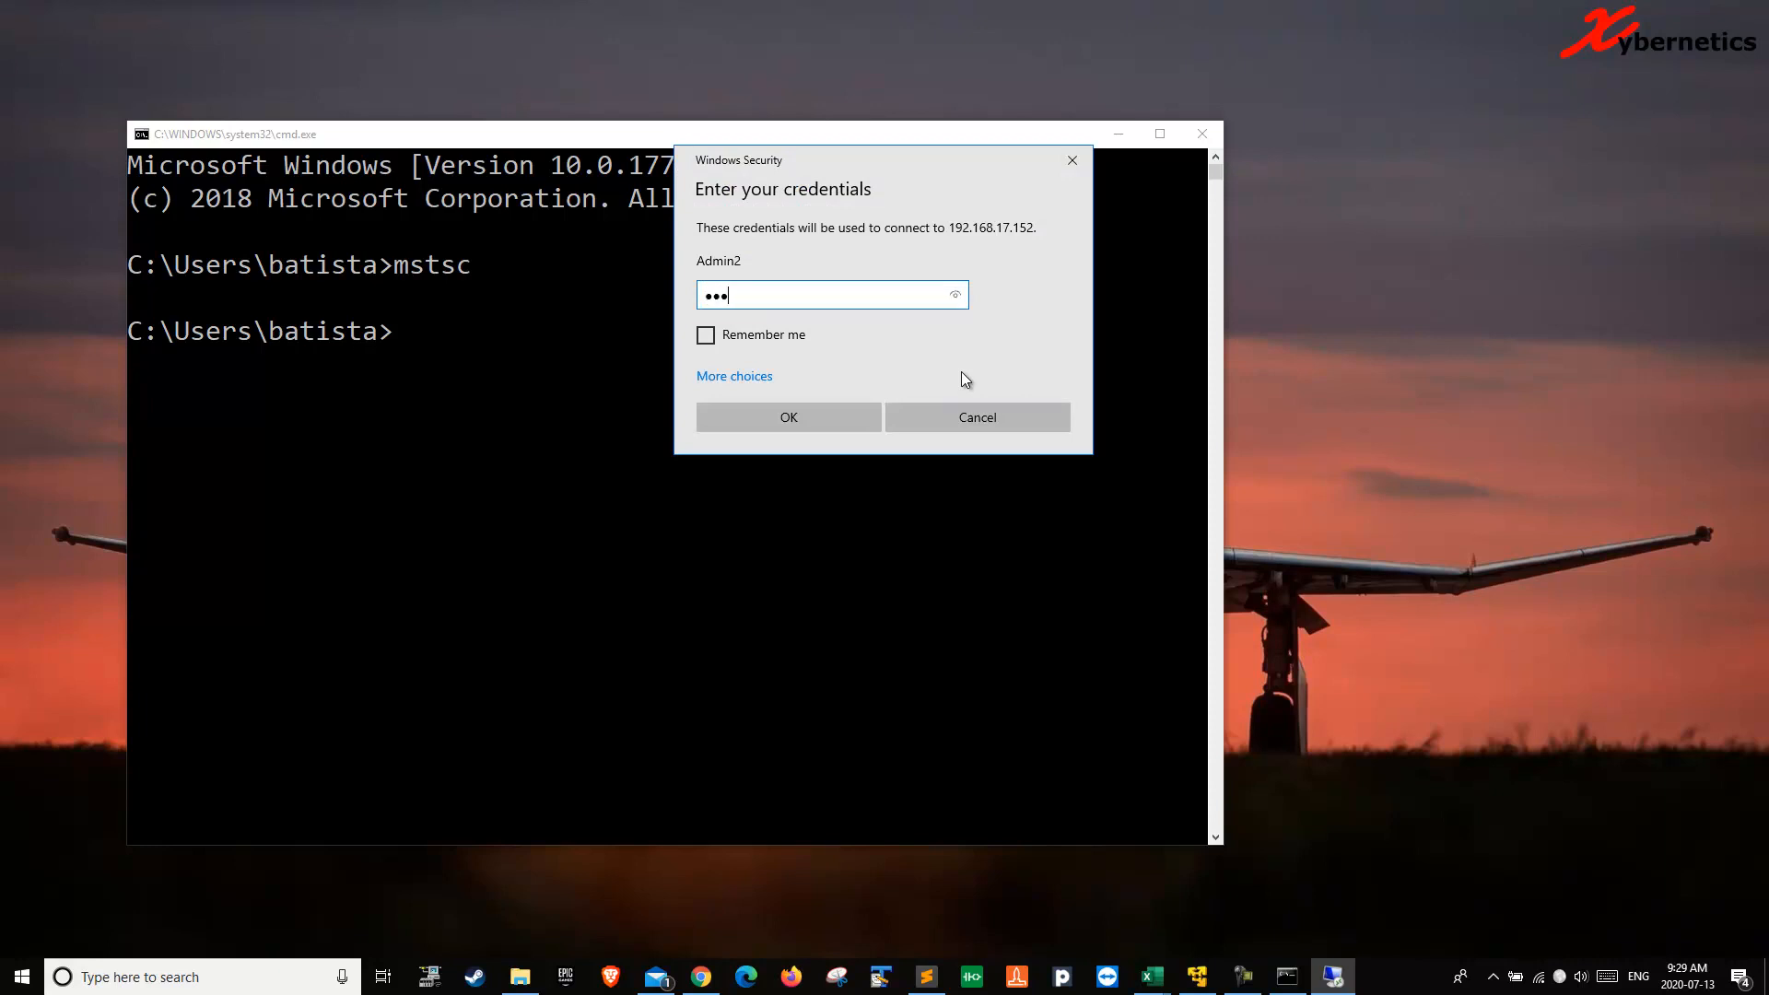
pyautogui.write('••••••')
pyautogui.press('Return')
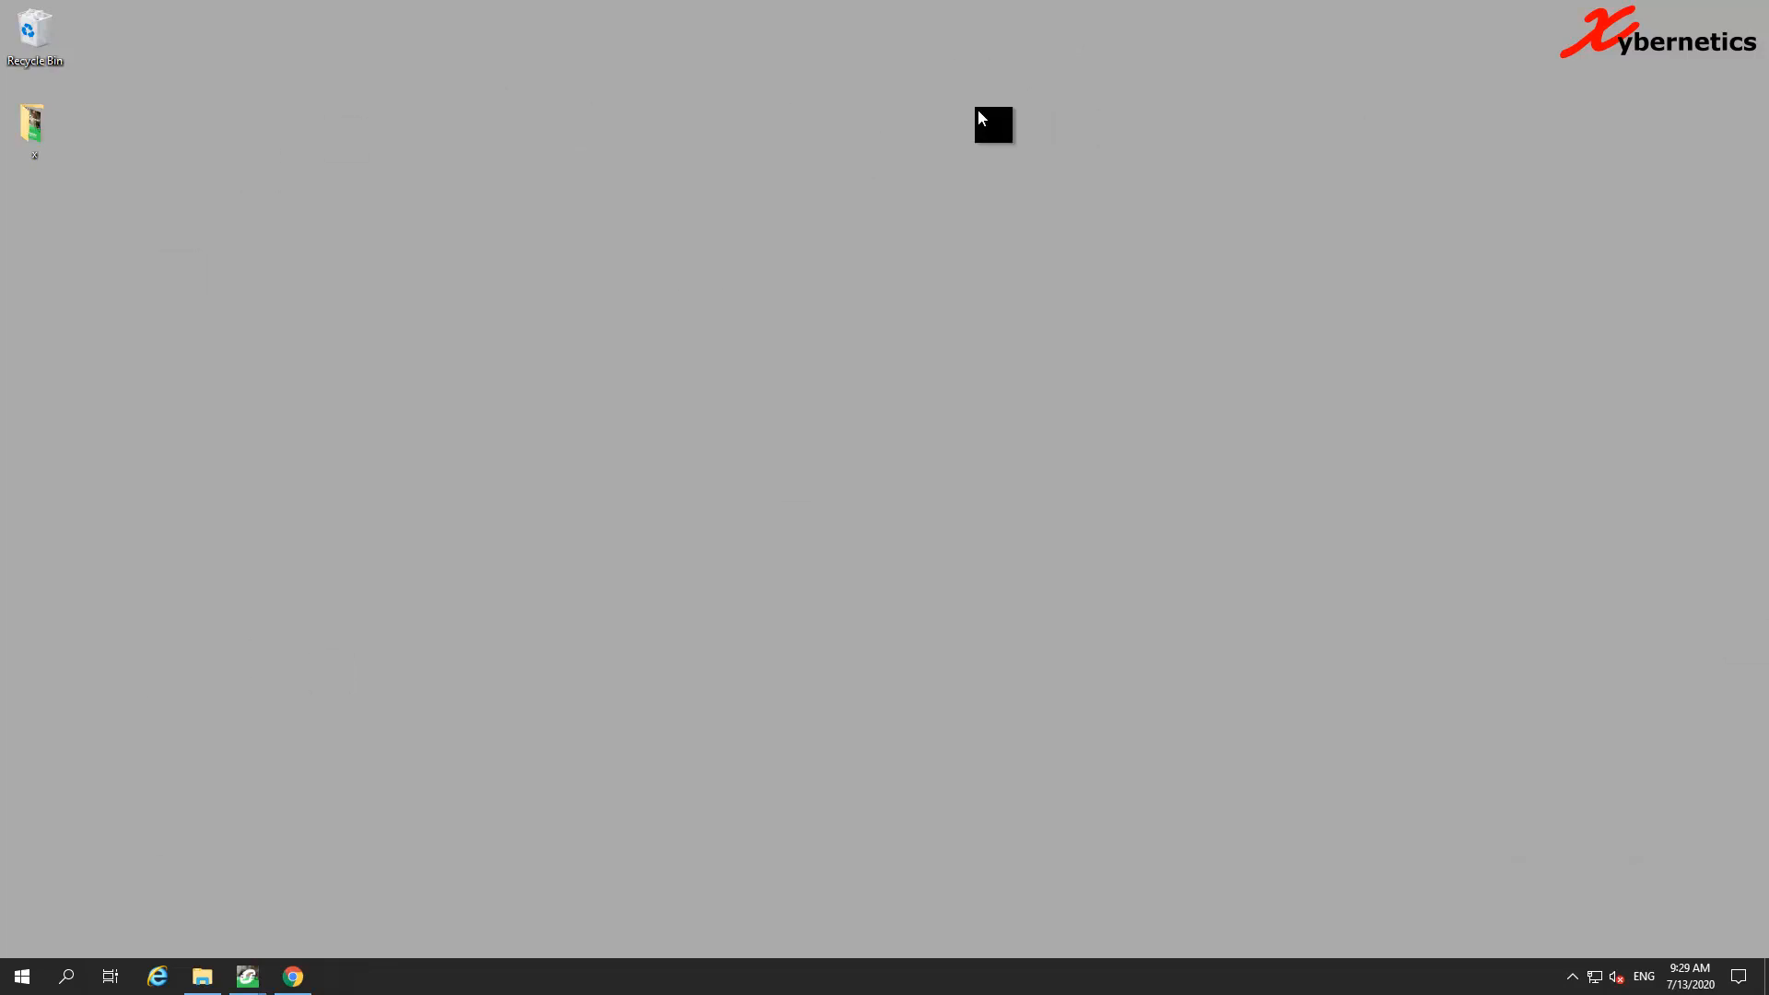
# Disconnect the full-screen remote session and return to the local desktop
pyautogui.moveTo(985, 11)
pyautogui.click(1113, 11)
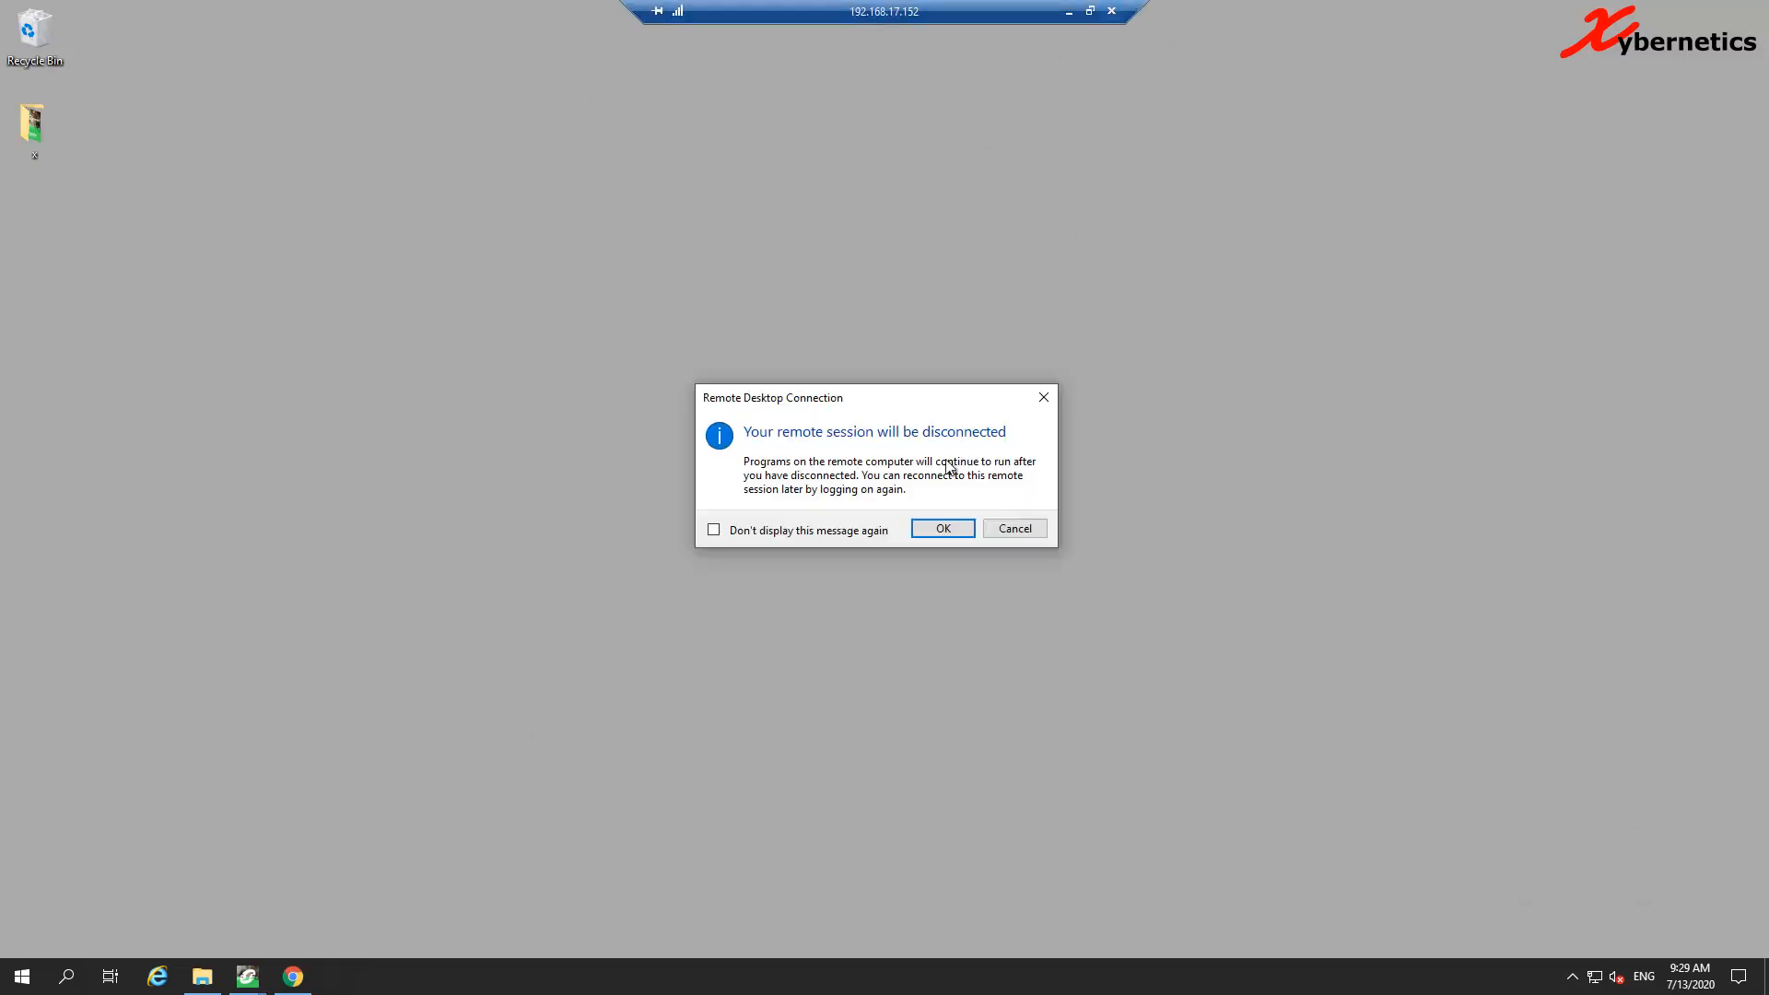
pyautogui.click(949, 527)
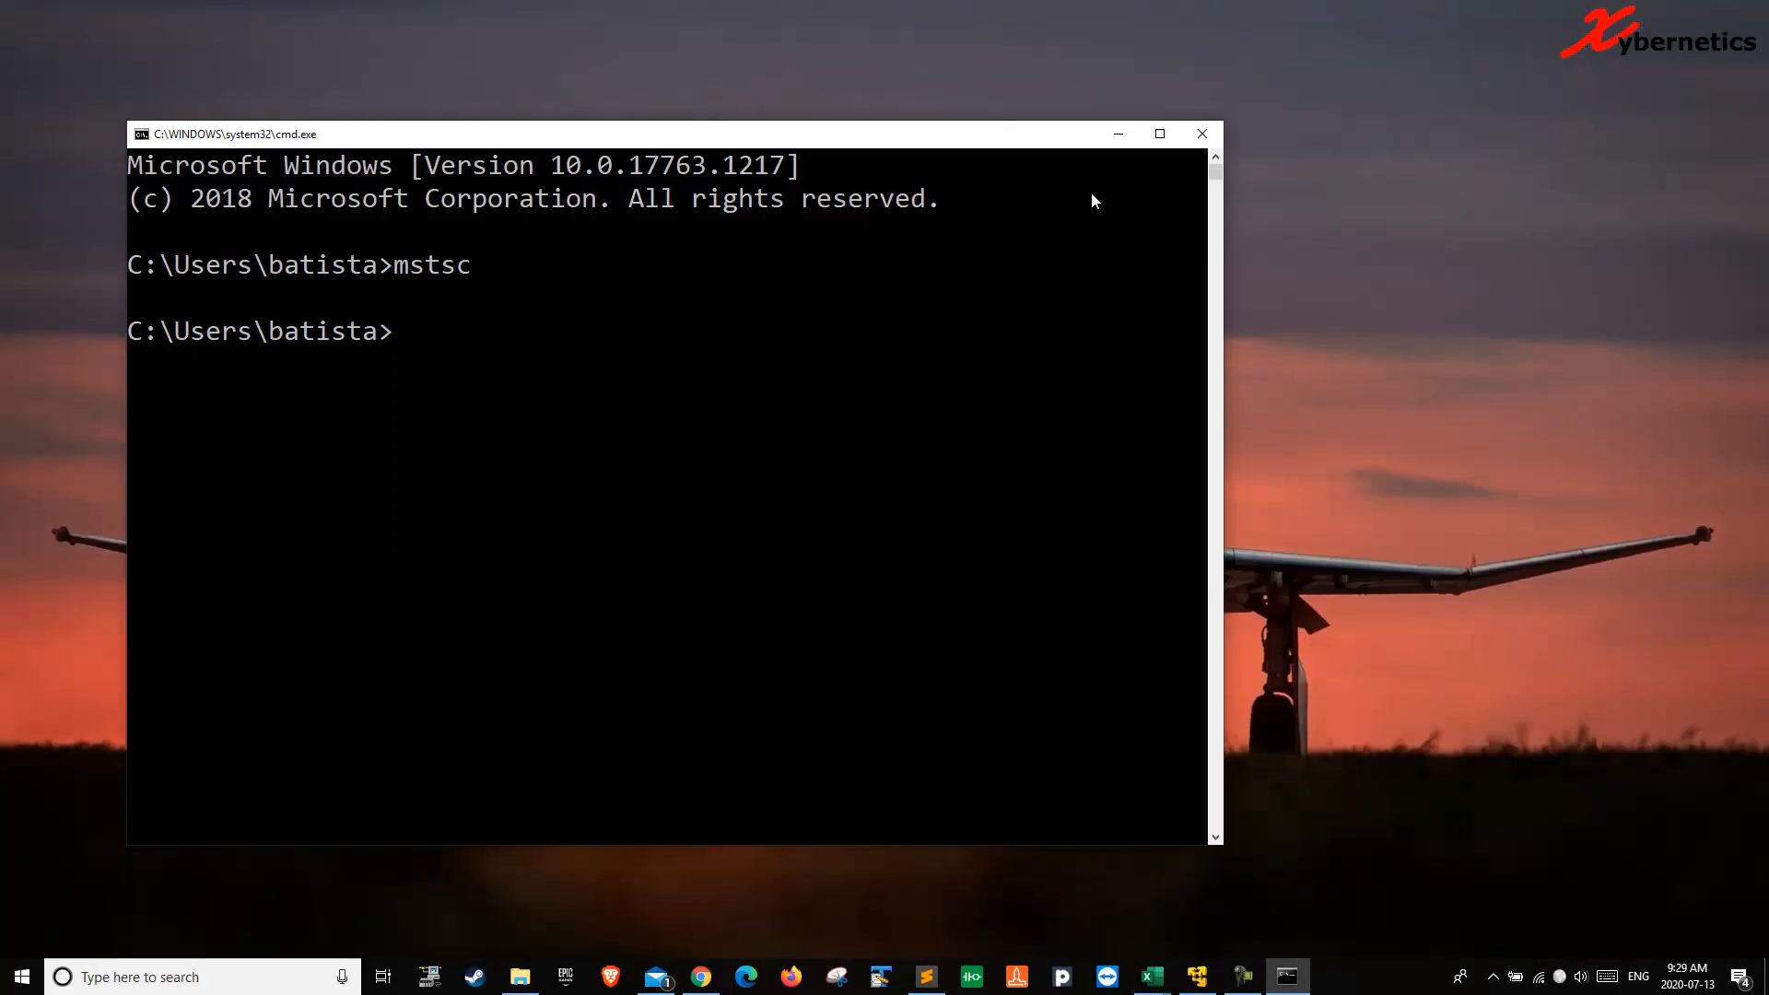
# Open the local Windows display settings and identify the connected monitors
pyautogui.rightClick(1299, 160)
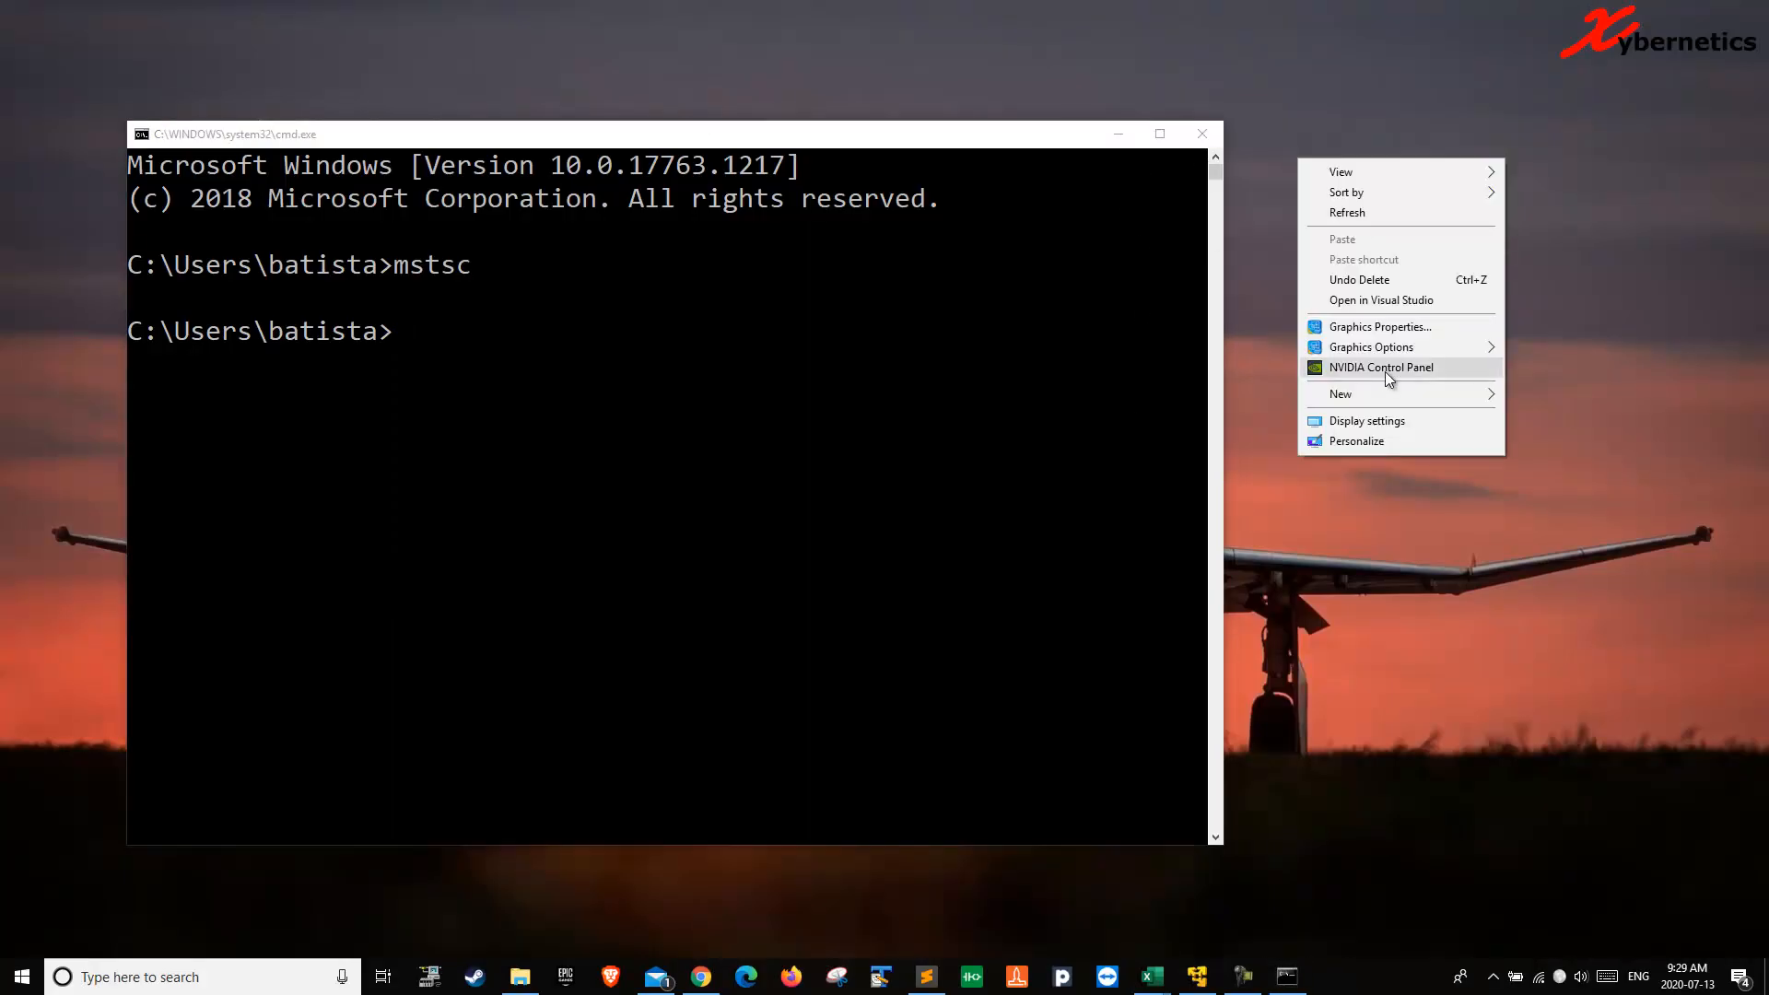
pyautogui.click(1396, 417)
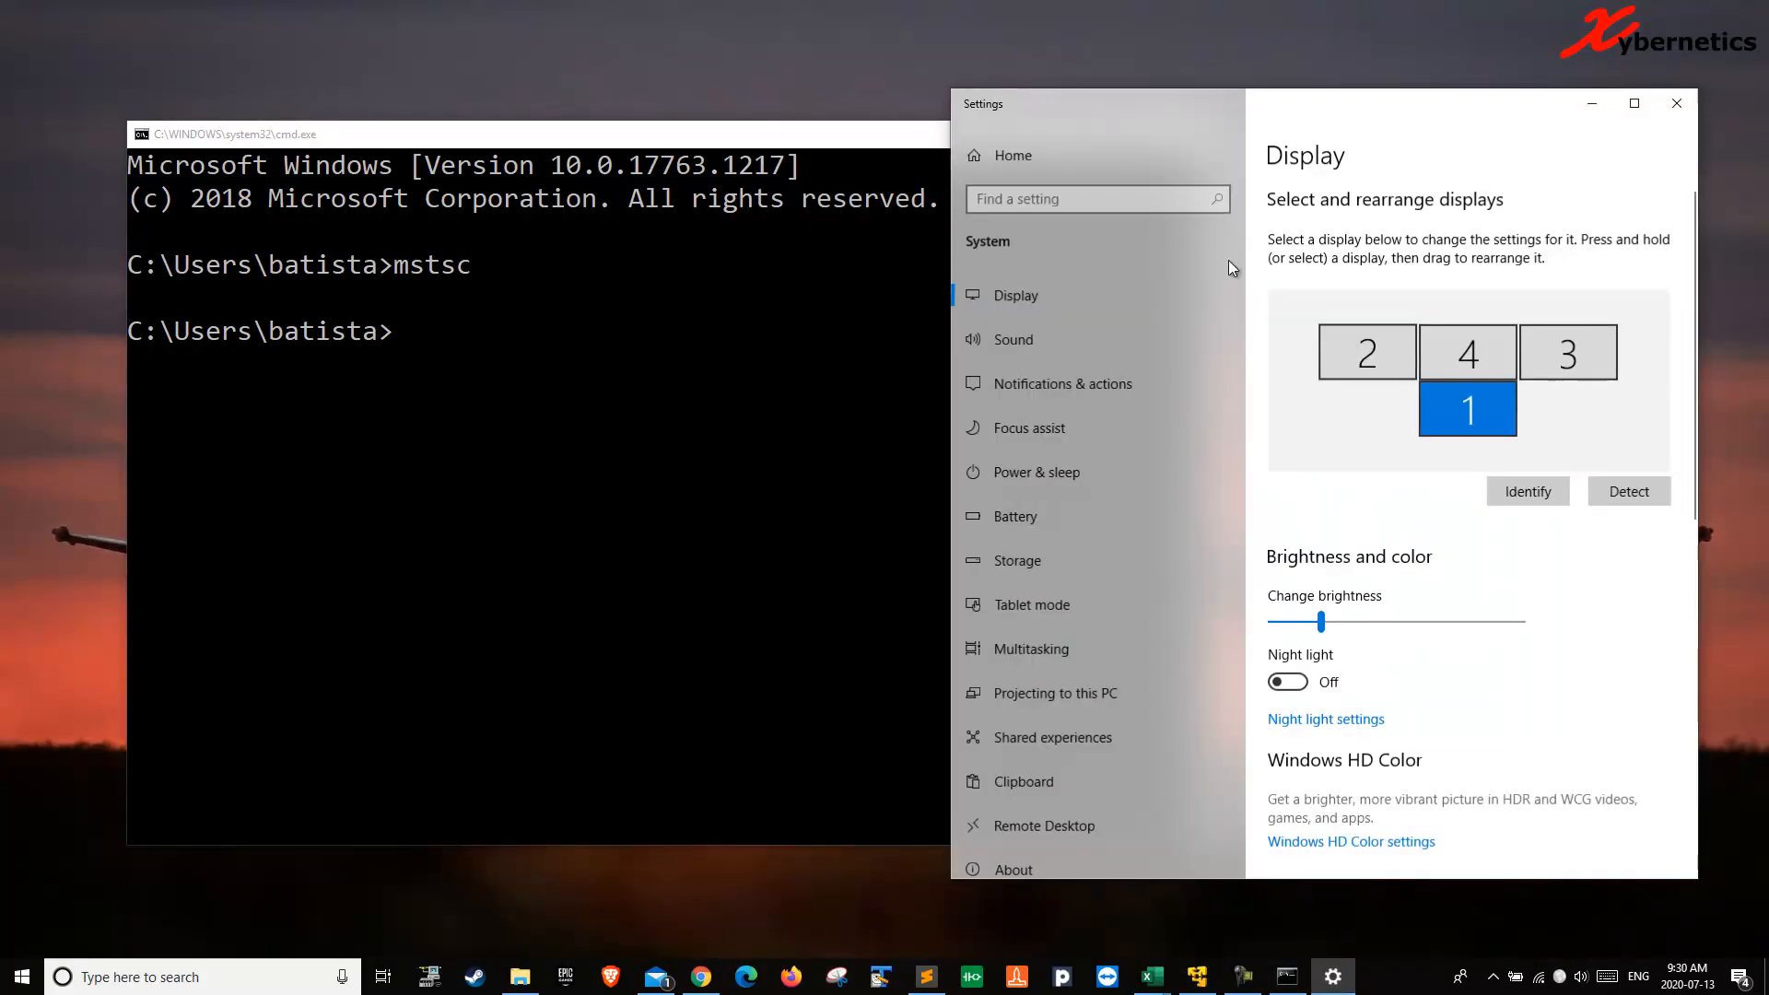
pyautogui.click(1546, 492)
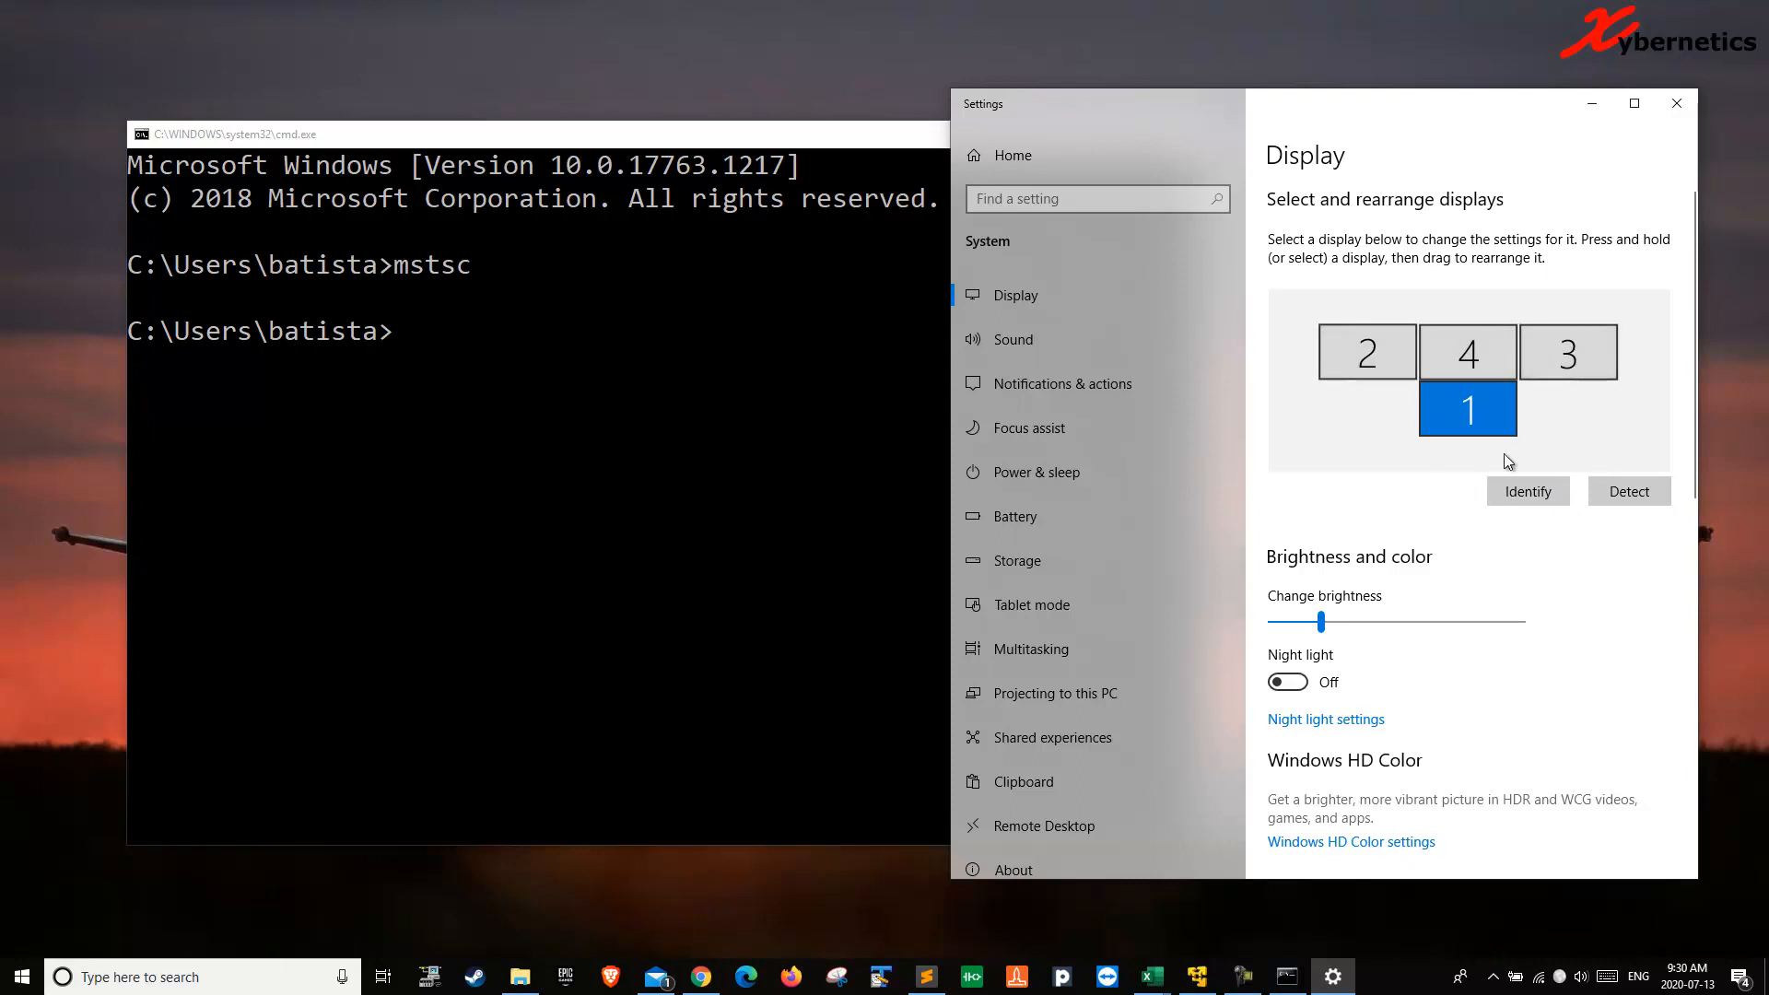
# Launch Remote Desktop Connection with mstsc and enable using all monitors for the remote session
pyautogui.click(661, 412)
pyautogui.write('mstsc')
pyautogui.press('Return')
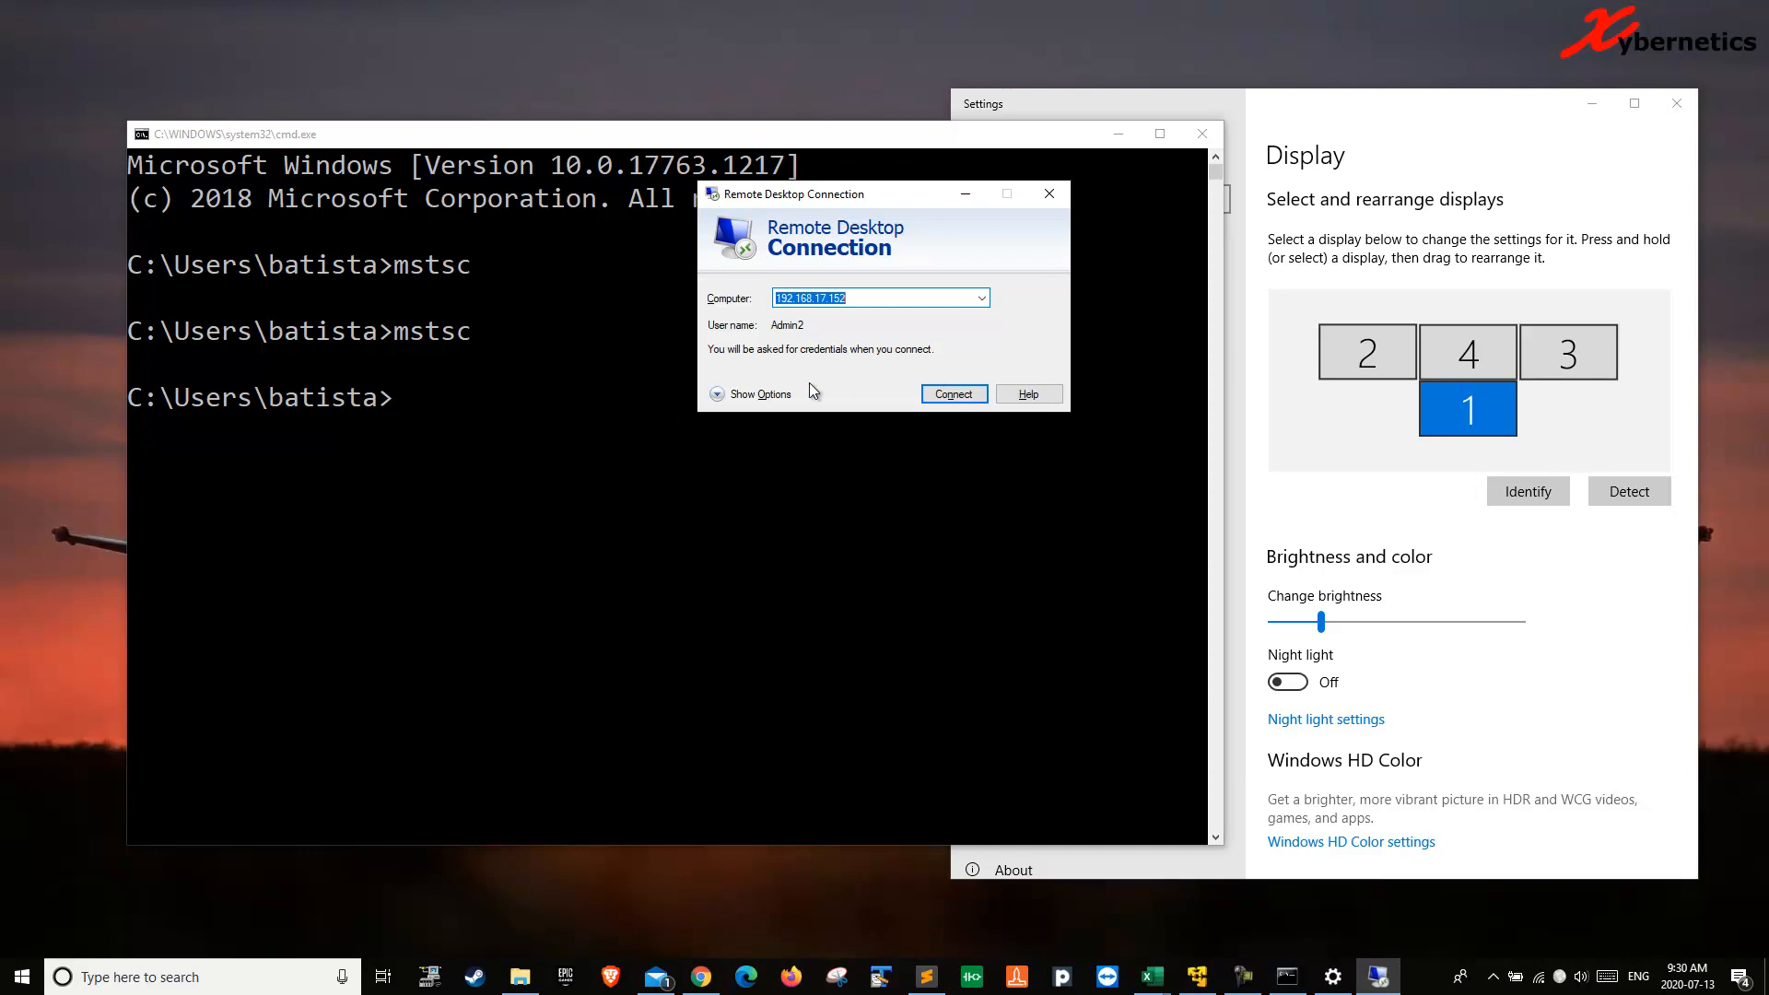
pyautogui.click(766, 396)
pyautogui.click(772, 294)
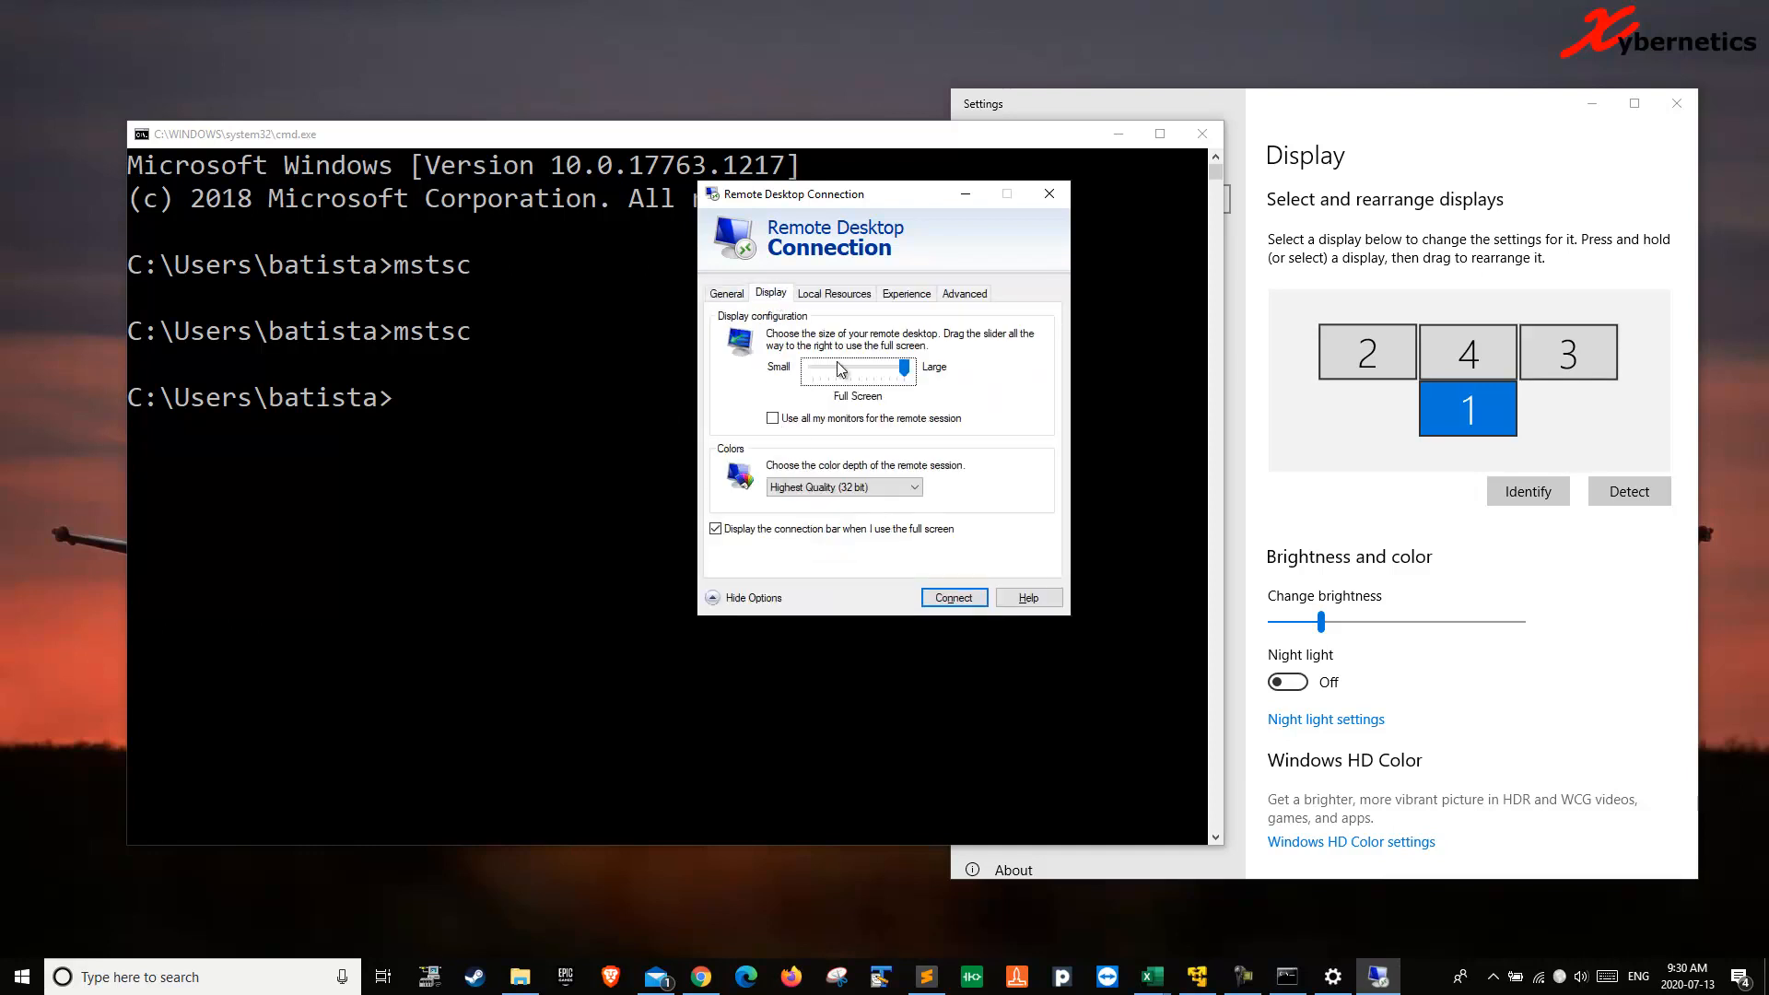
pyautogui.click(788, 422)
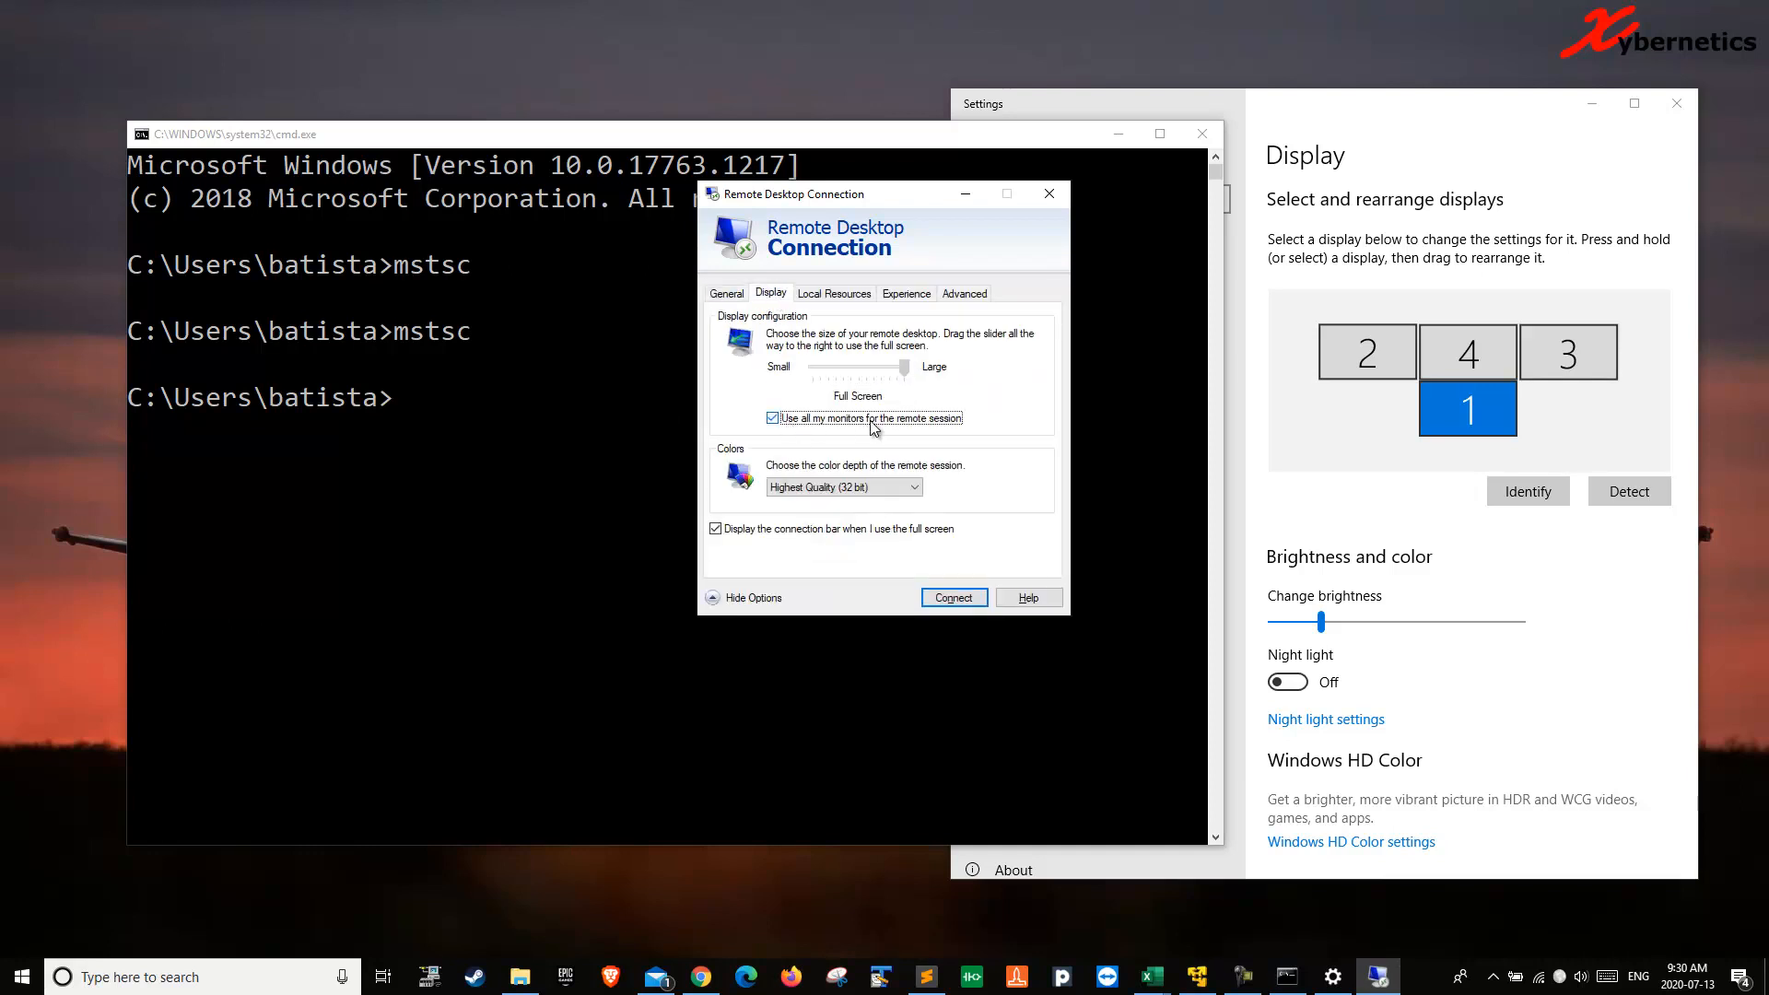
# Start the multi-monitor connection to 192.168.17.152 and enter the account password
pyautogui.click(954, 597)
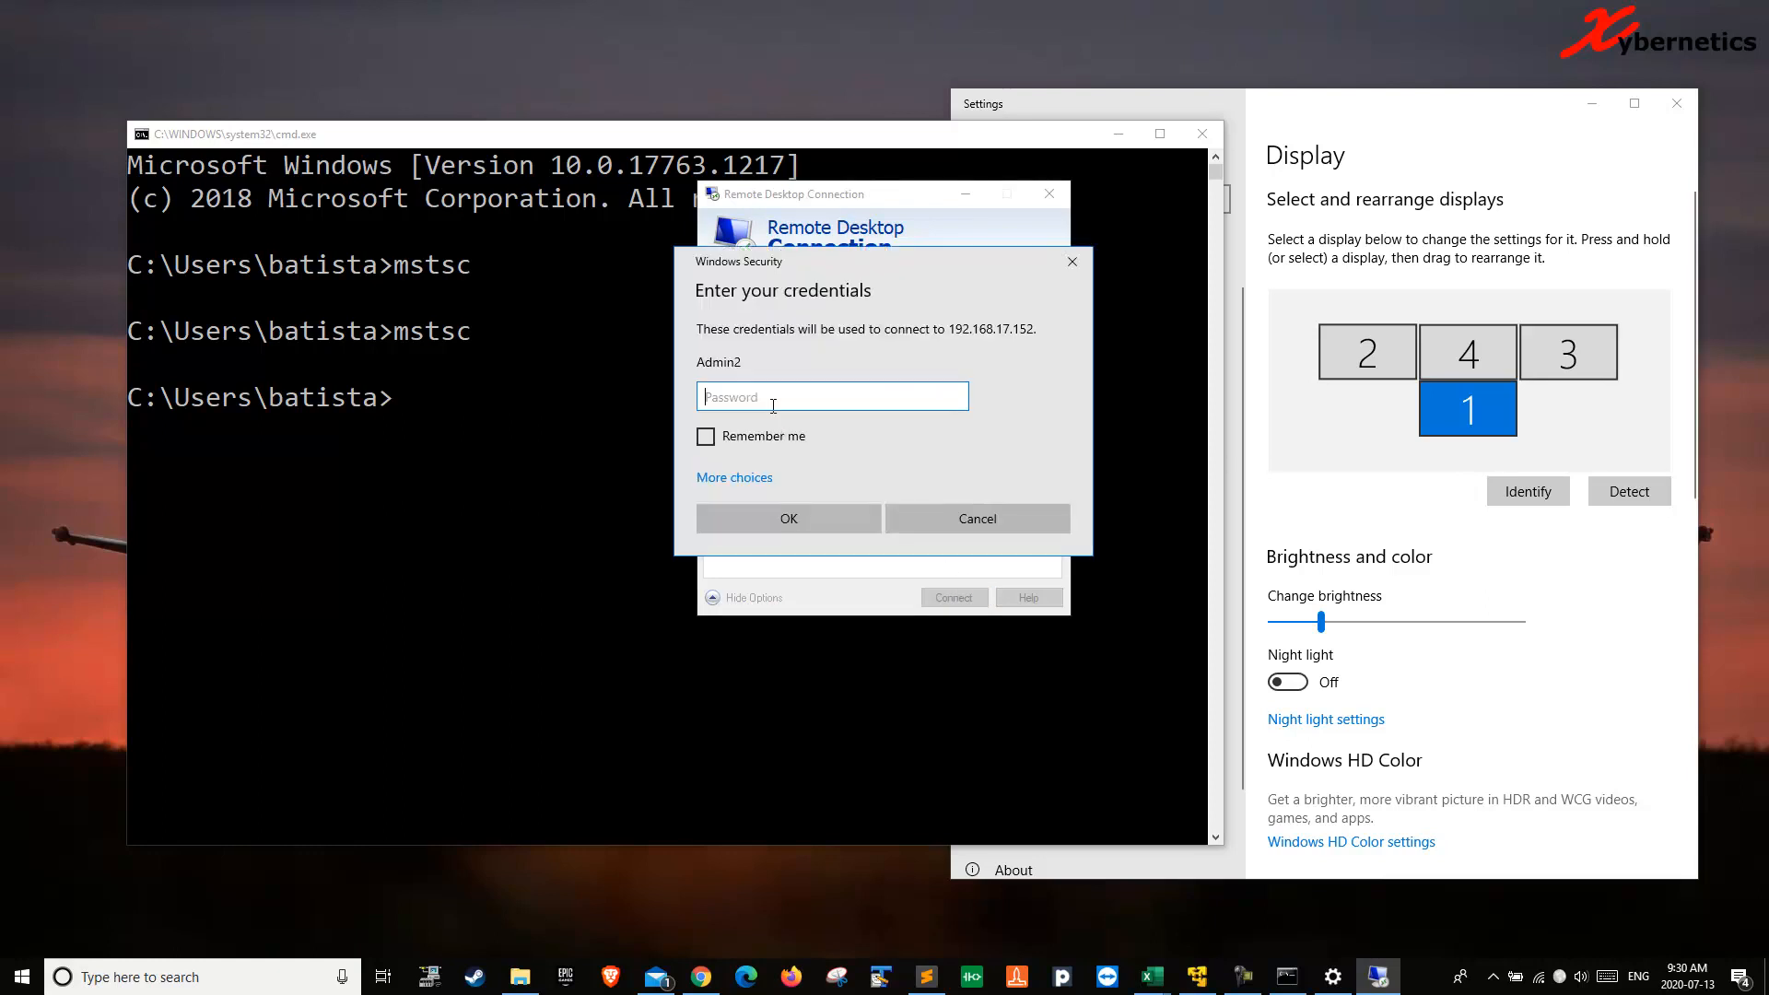
pyautogui.write('•••••')
pyautogui.press('BackSpace')
pyautogui.press('BackSpace')
pyautogui.press('BackSpace')
pyautogui.press('BackSpace')
pyautogui.press('BackSpace')
pyautogui.write('•••••••••')
pyautogui.press('Return')
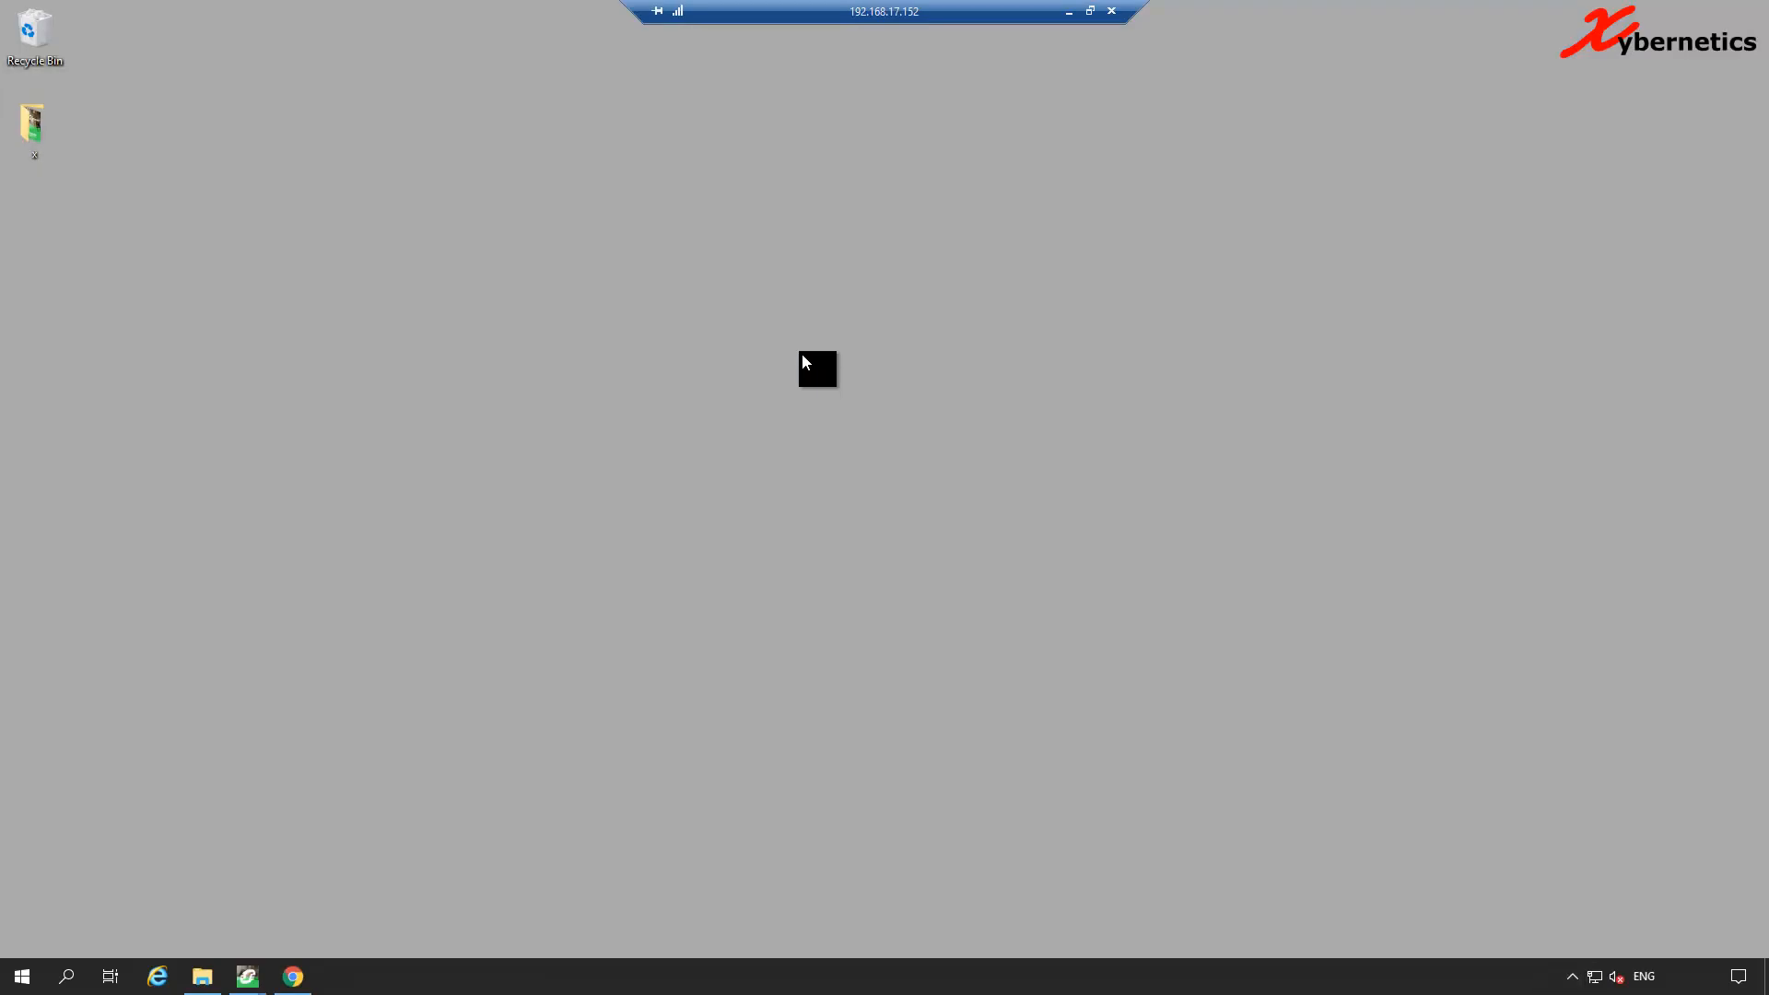
# Check the remote desktop across the monitors and end the remote session
pyautogui.click(50, 135)
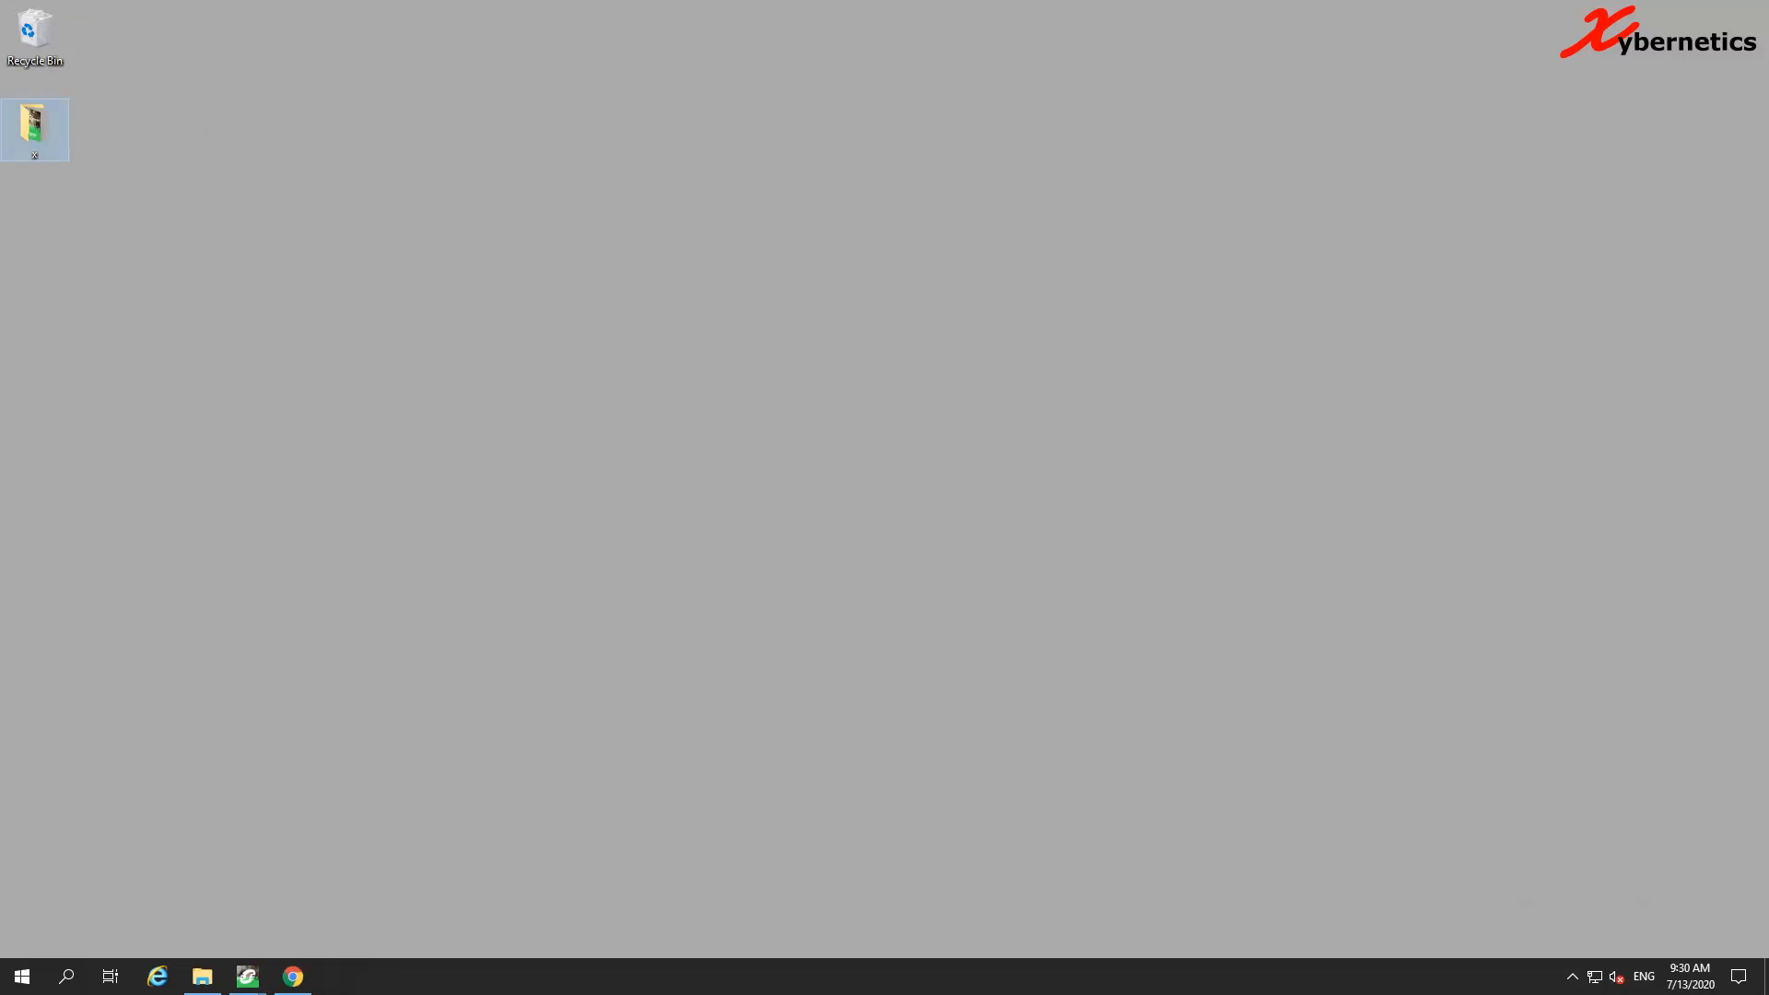
pyautogui.moveTo(74, 127); pyautogui.dragTo(71, 119)
pyautogui.click(225, 138)
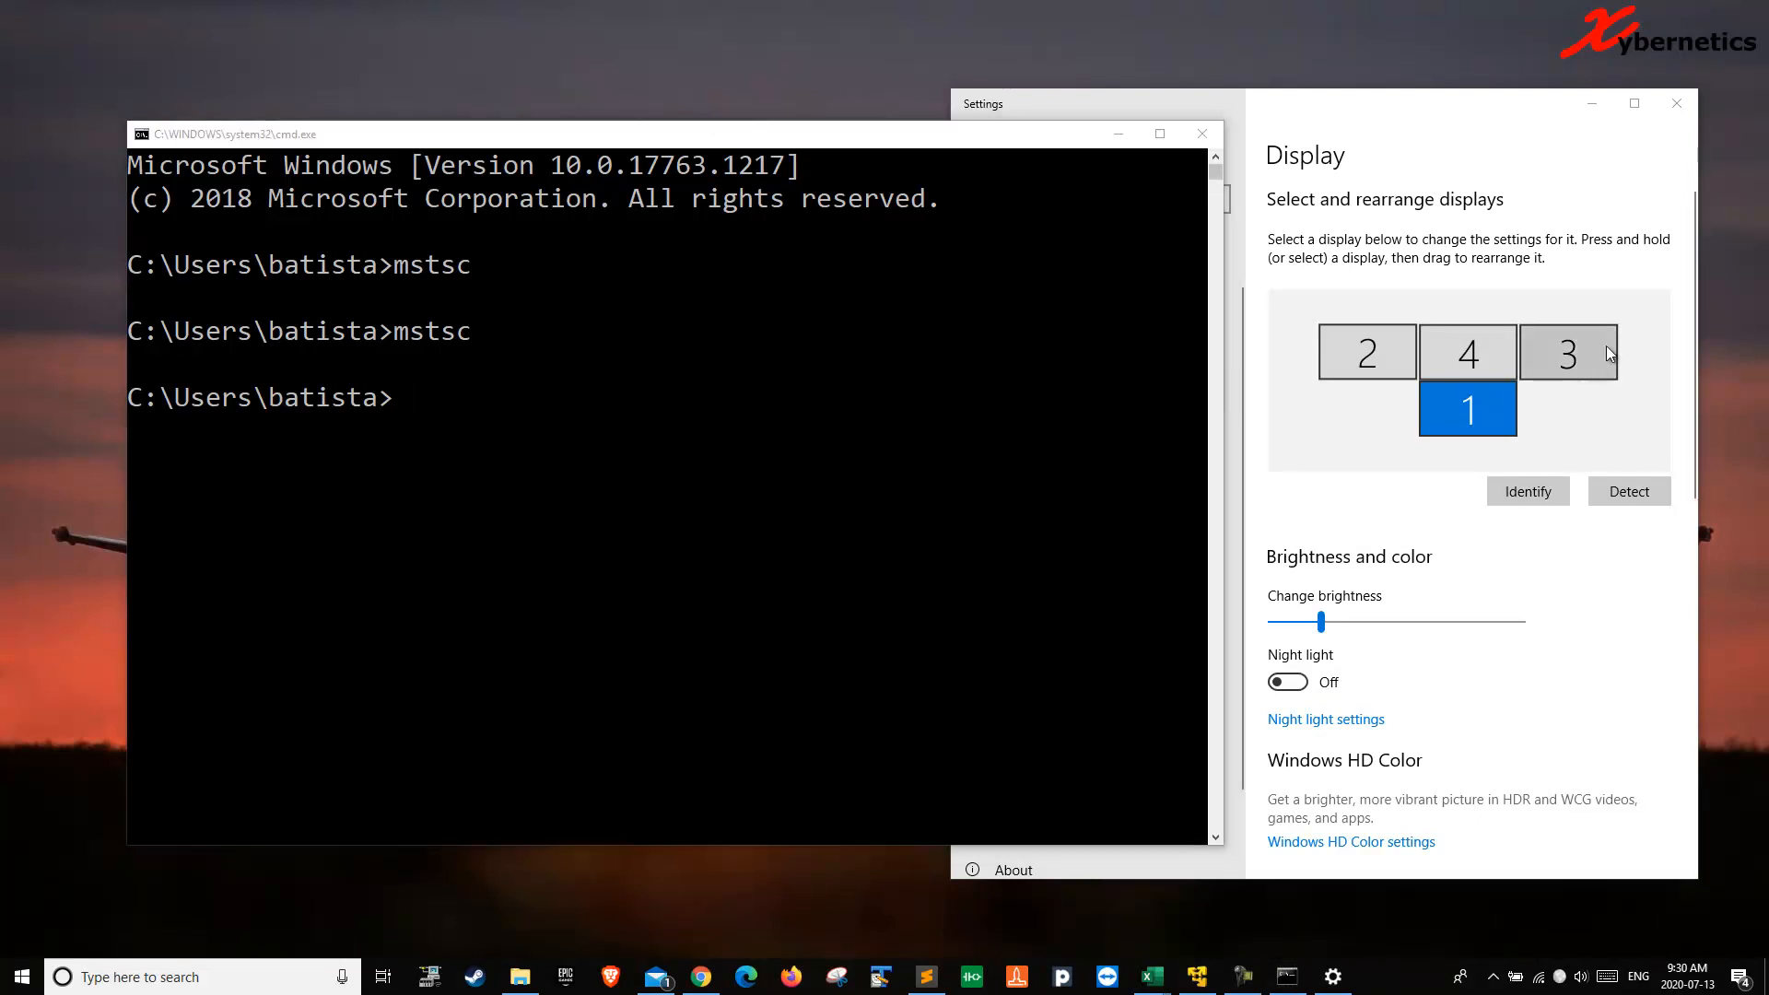
# Examine the arrangement of displays 1 to 4 in the display settings and identify the monitors
pyautogui.click(1534, 276)
pyautogui.click(1485, 353)
pyautogui.click(1567, 355)
pyautogui.click(1529, 490)
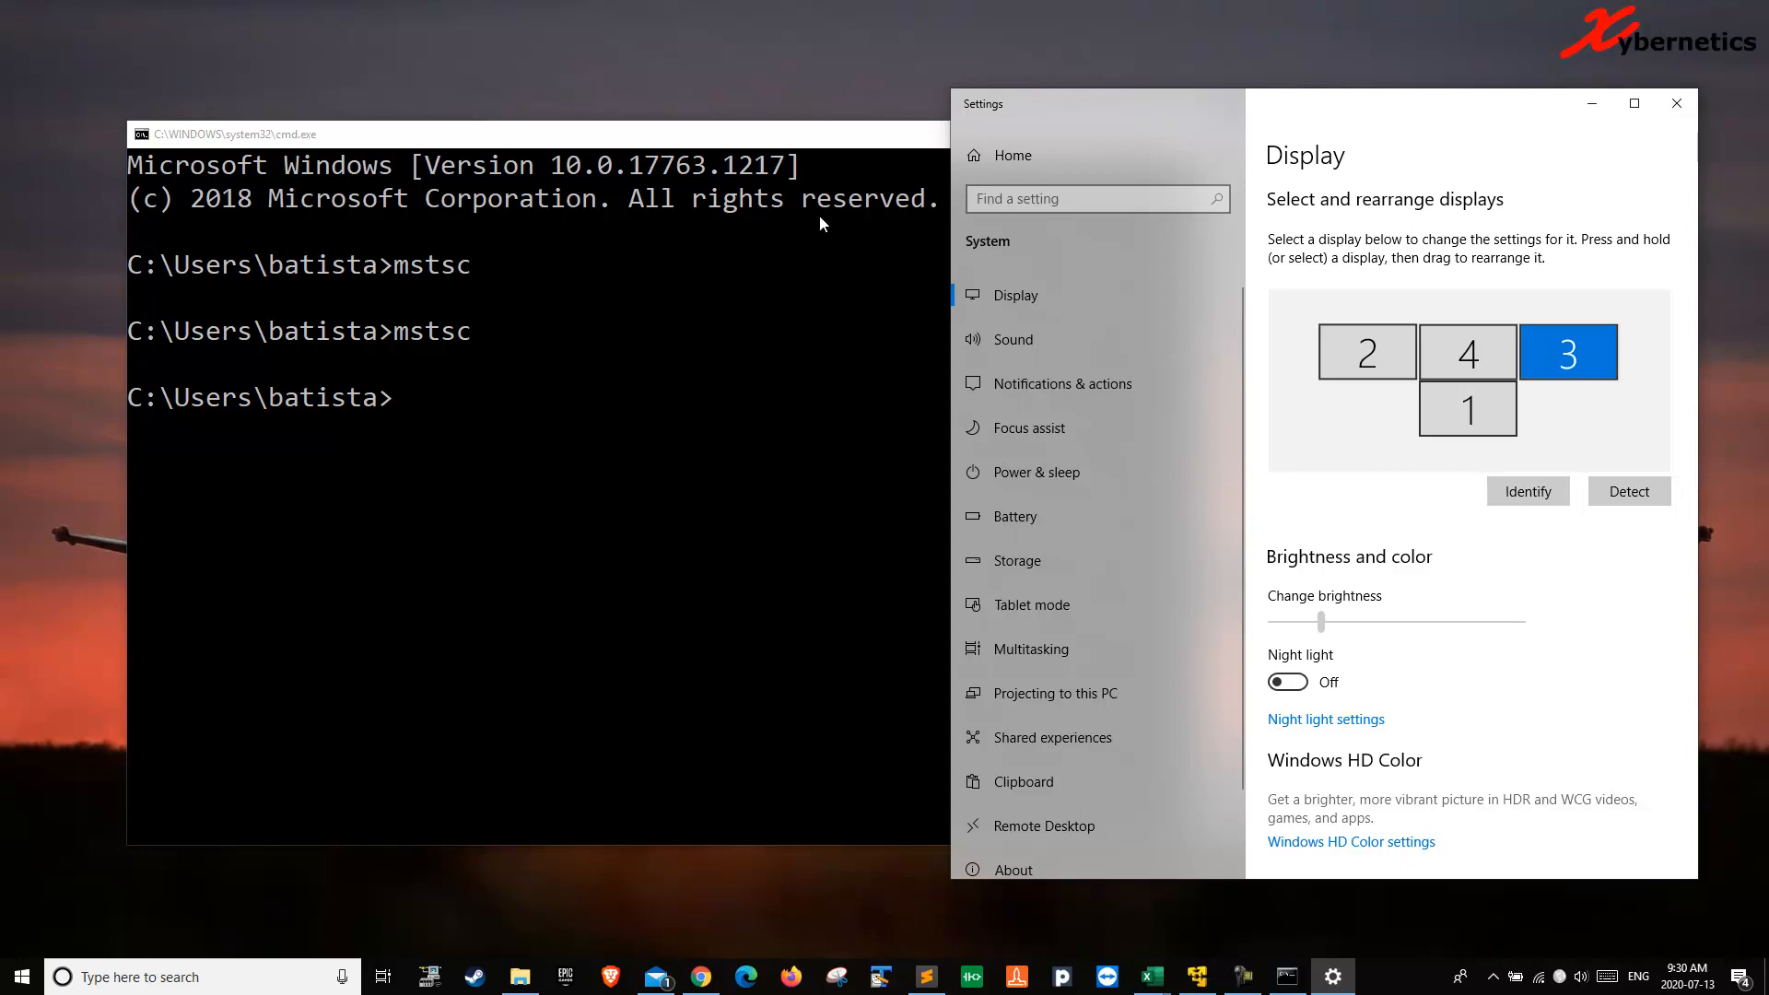
pyautogui.moveTo(1463, 410); pyautogui.dragTo(1442, 410)
pyautogui.moveTo(1342, 367); pyautogui.dragTo(1455, 387)
# Reopen Remote Desktop Connection with mstsc and have the session use all monitors in its display options
pyautogui.click(724, 388)
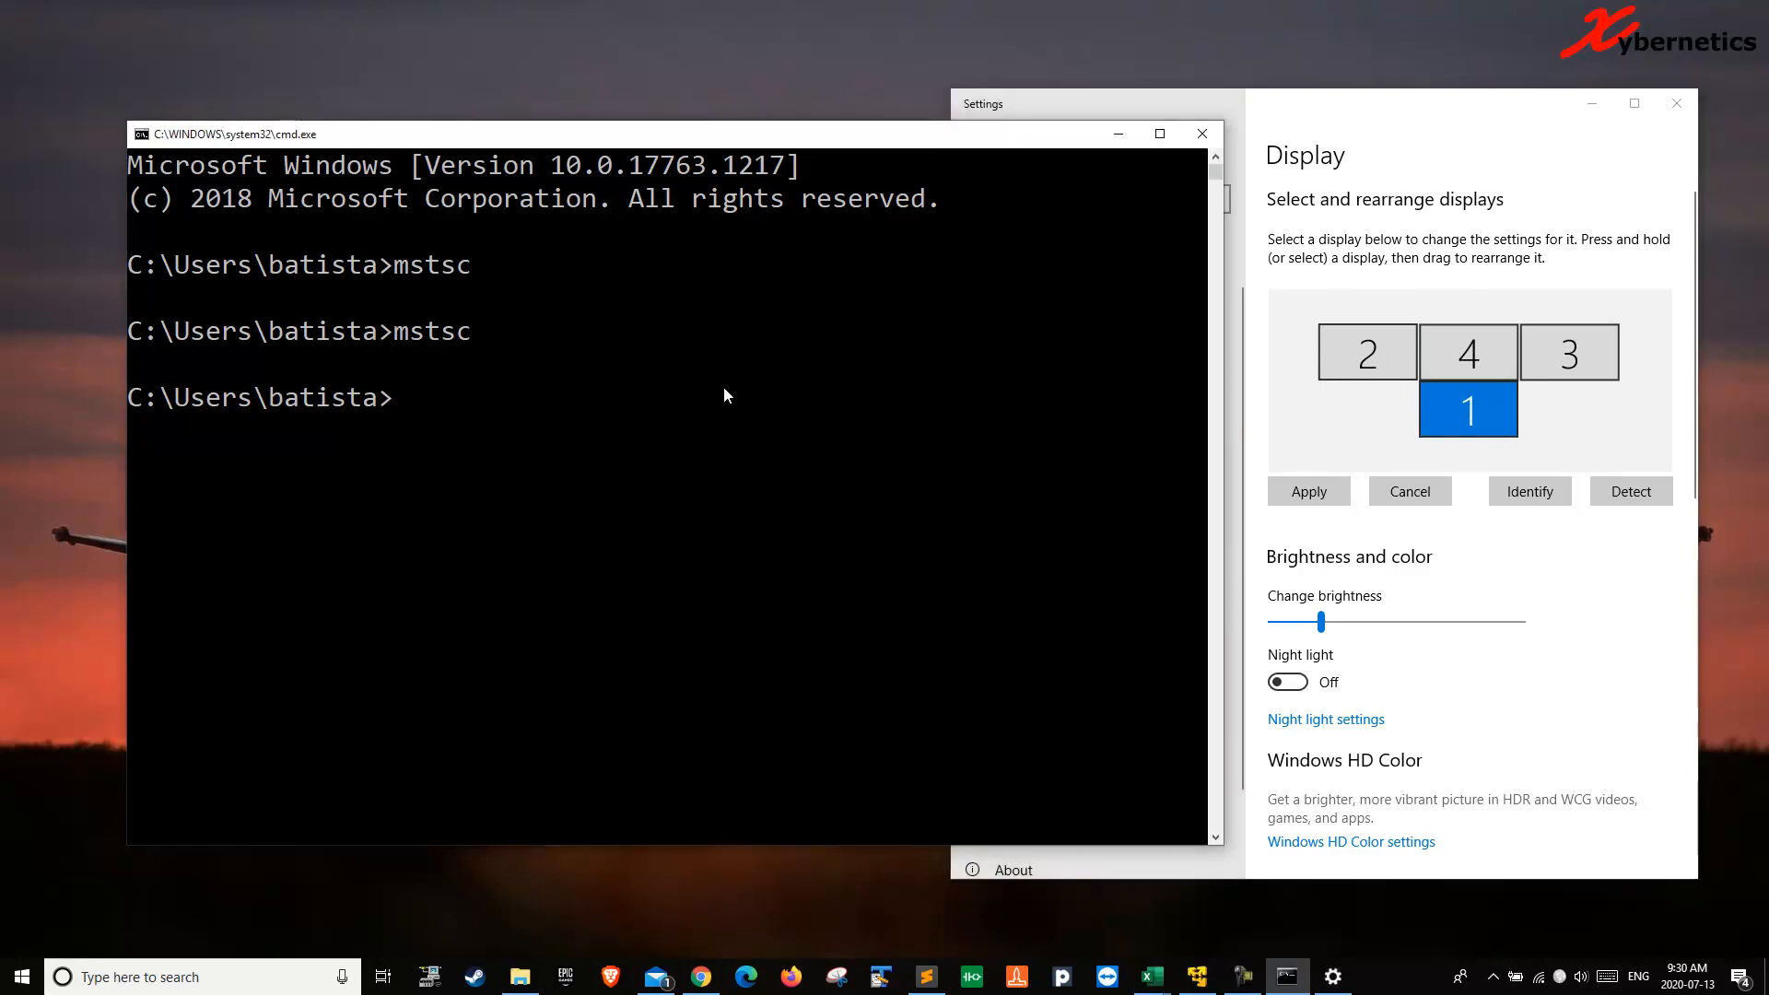
pyautogui.write('mstsc')
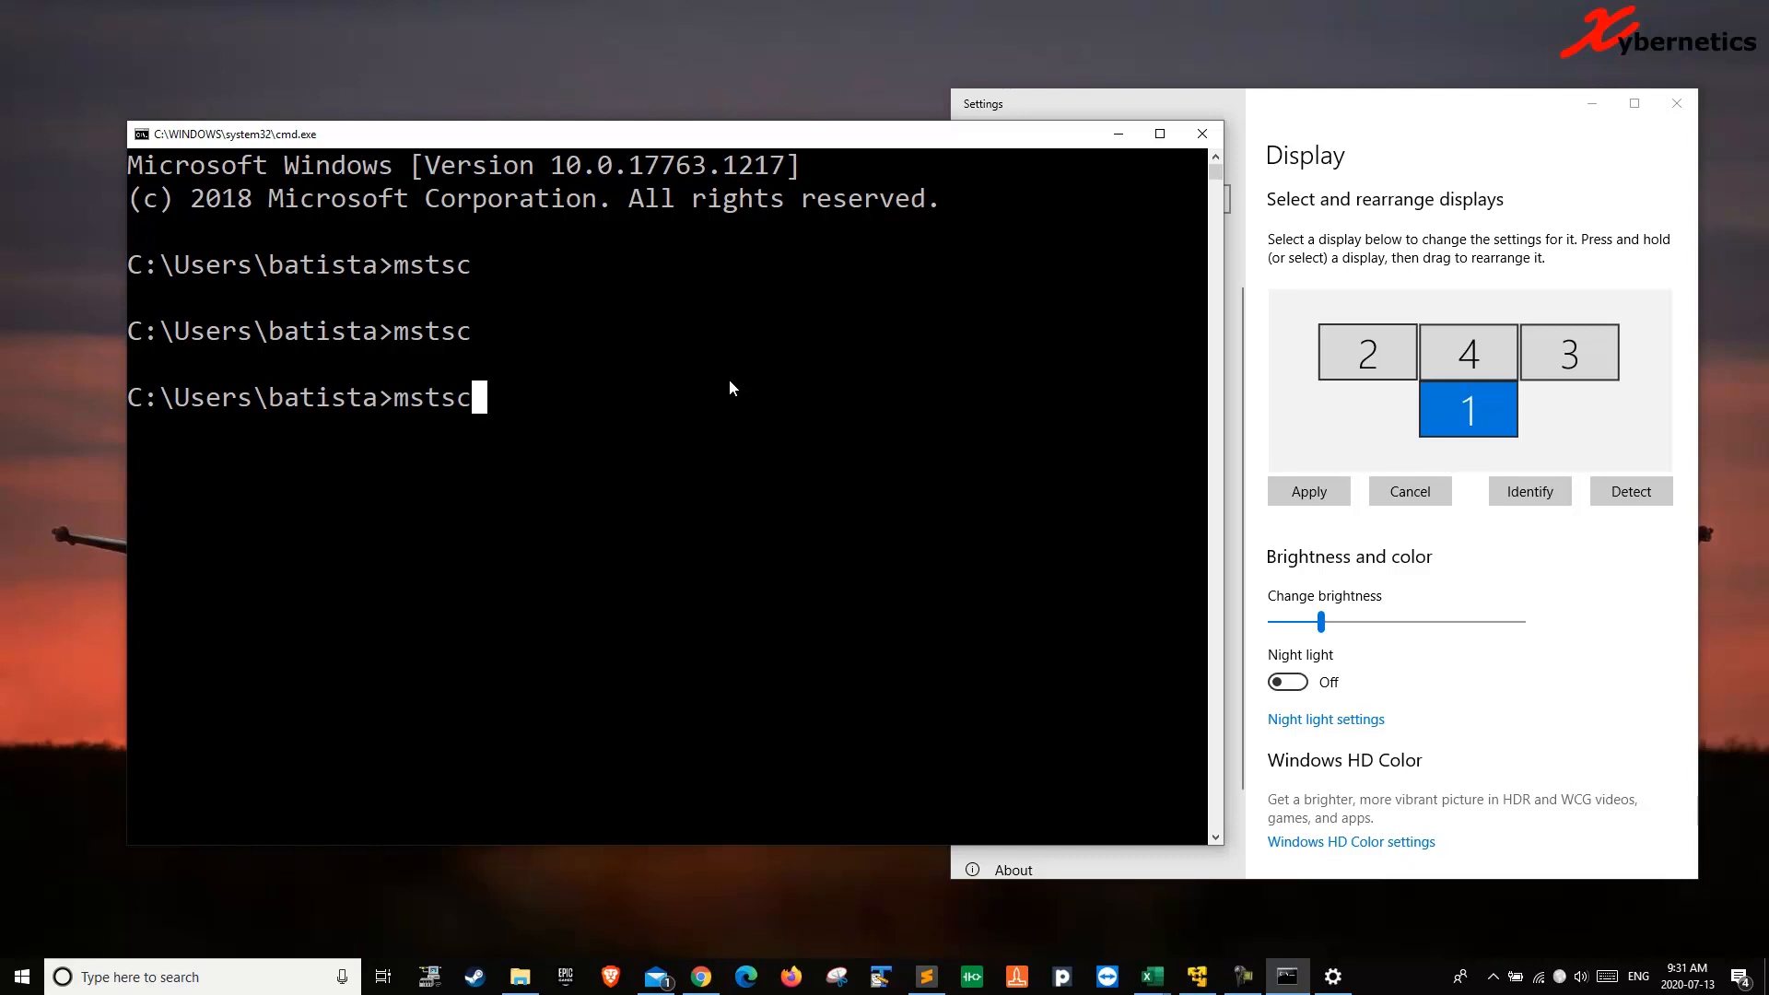
pyautogui.press('Return')
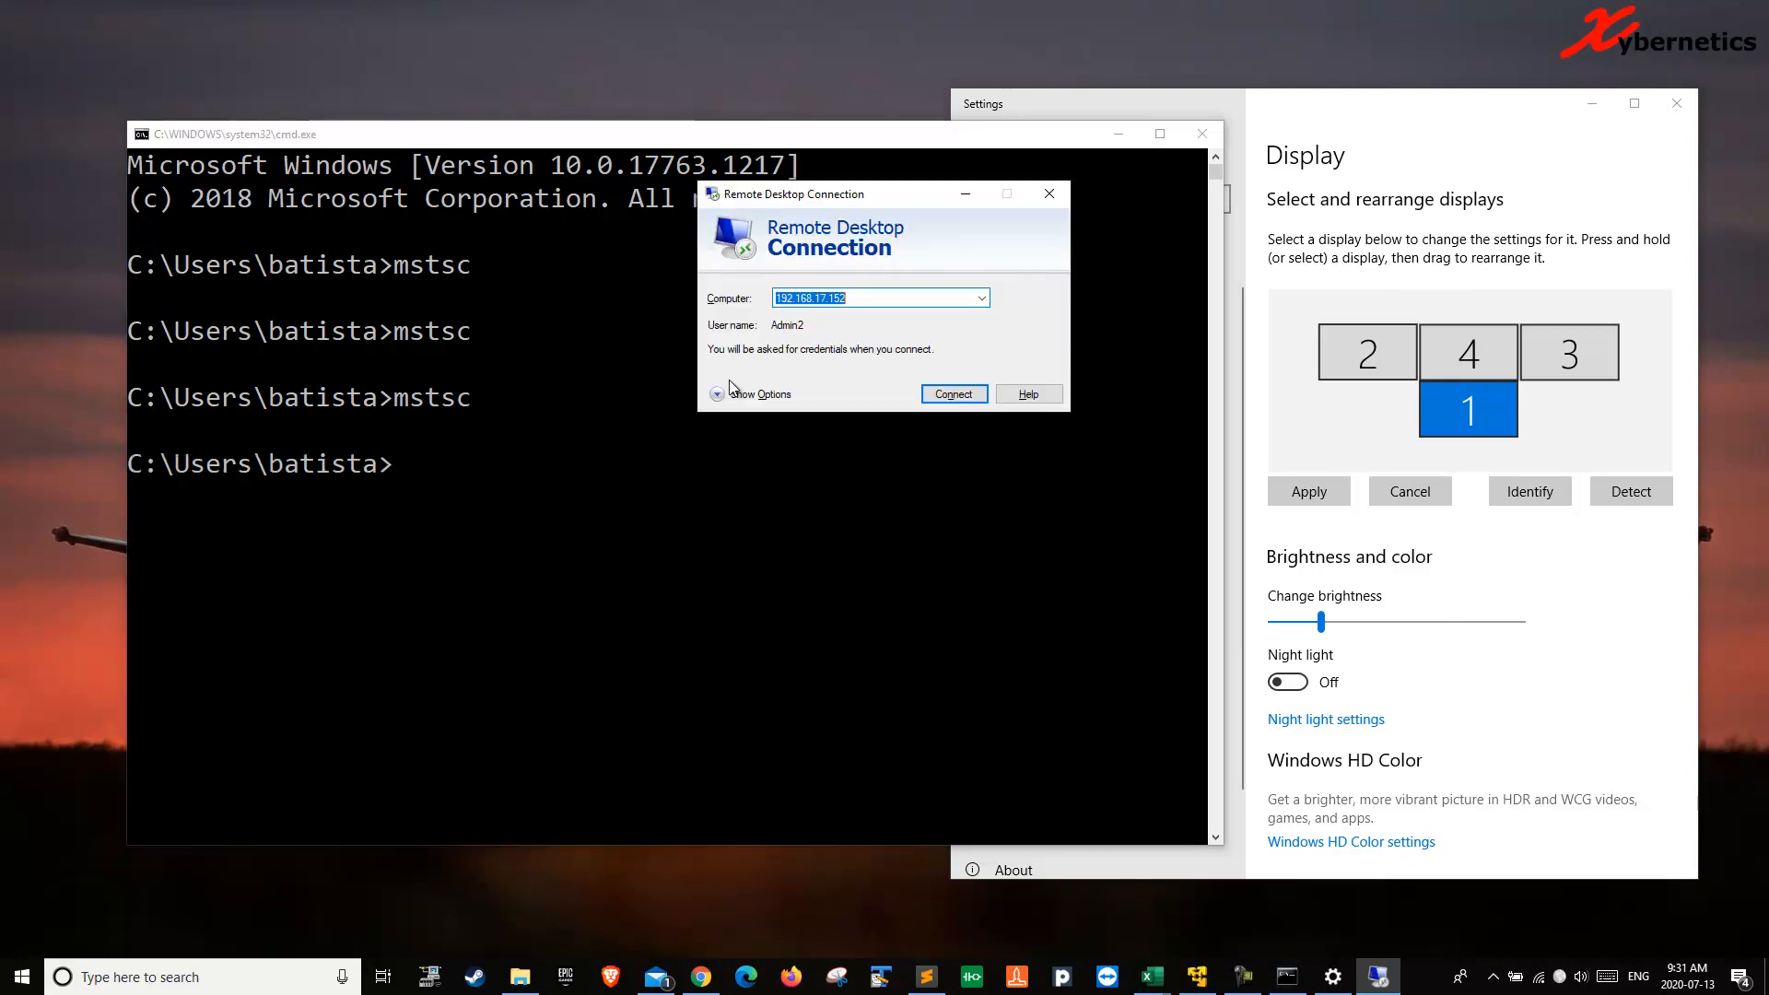
pyautogui.click(764, 402)
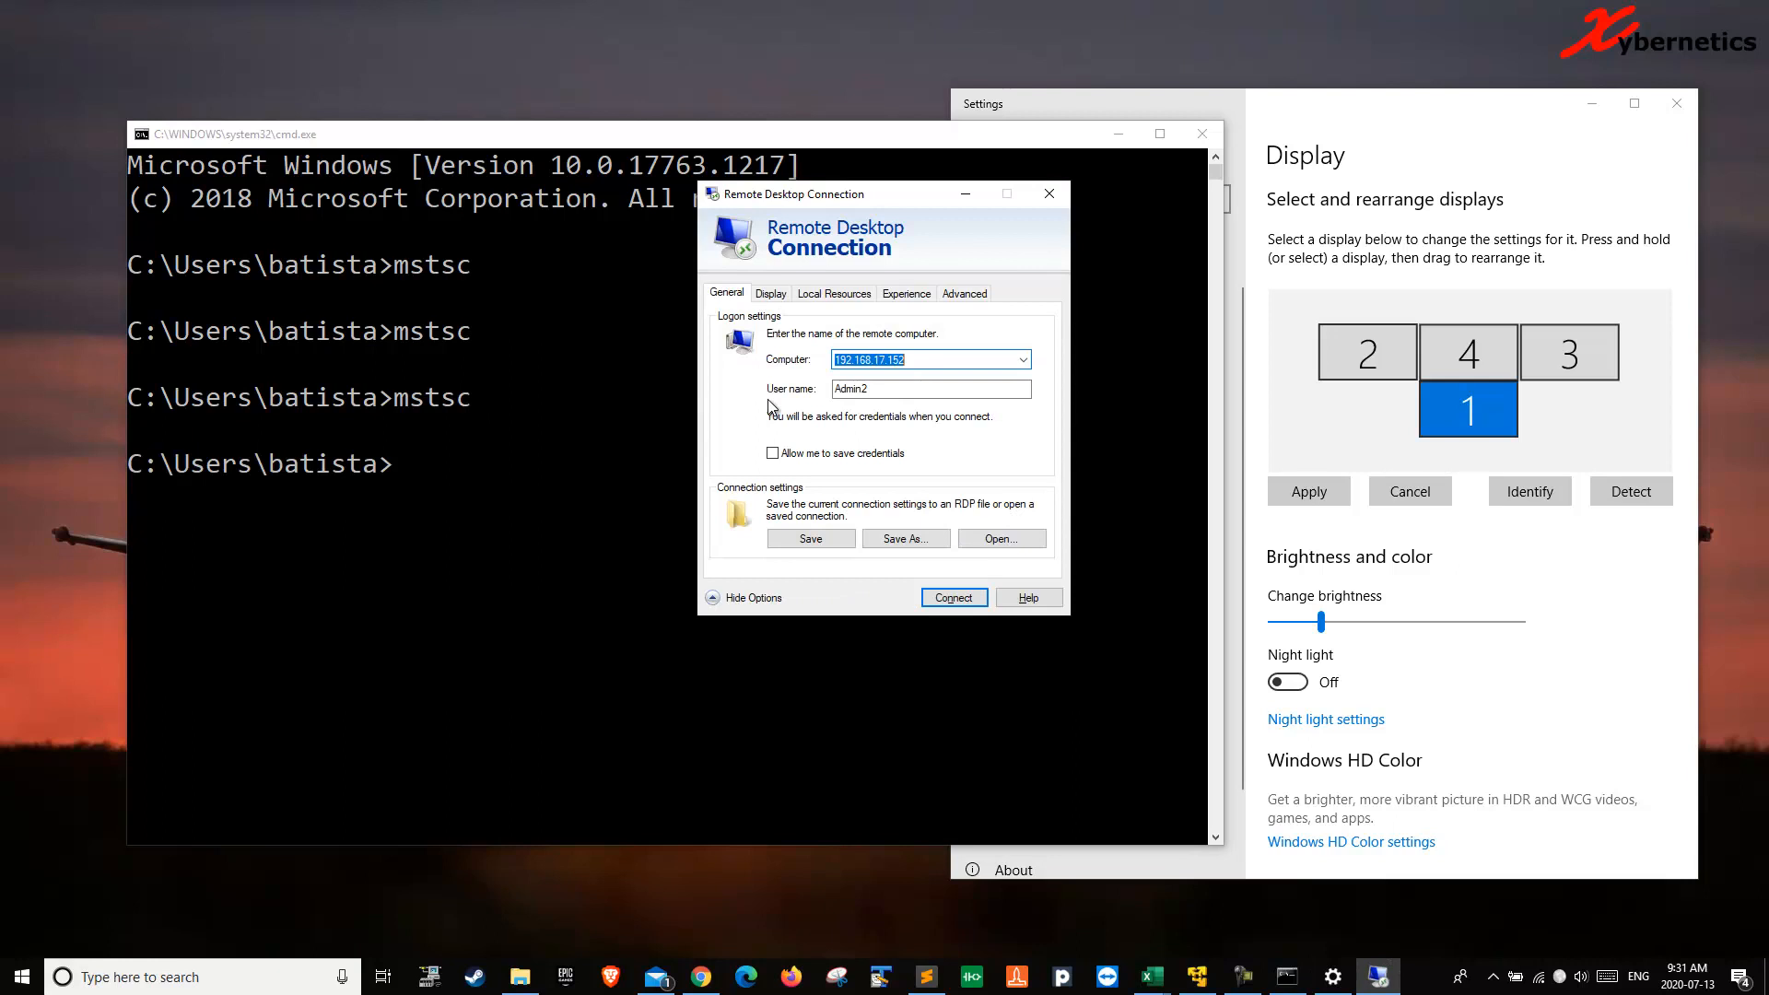
pyautogui.click(772, 293)
pyautogui.click(820, 422)
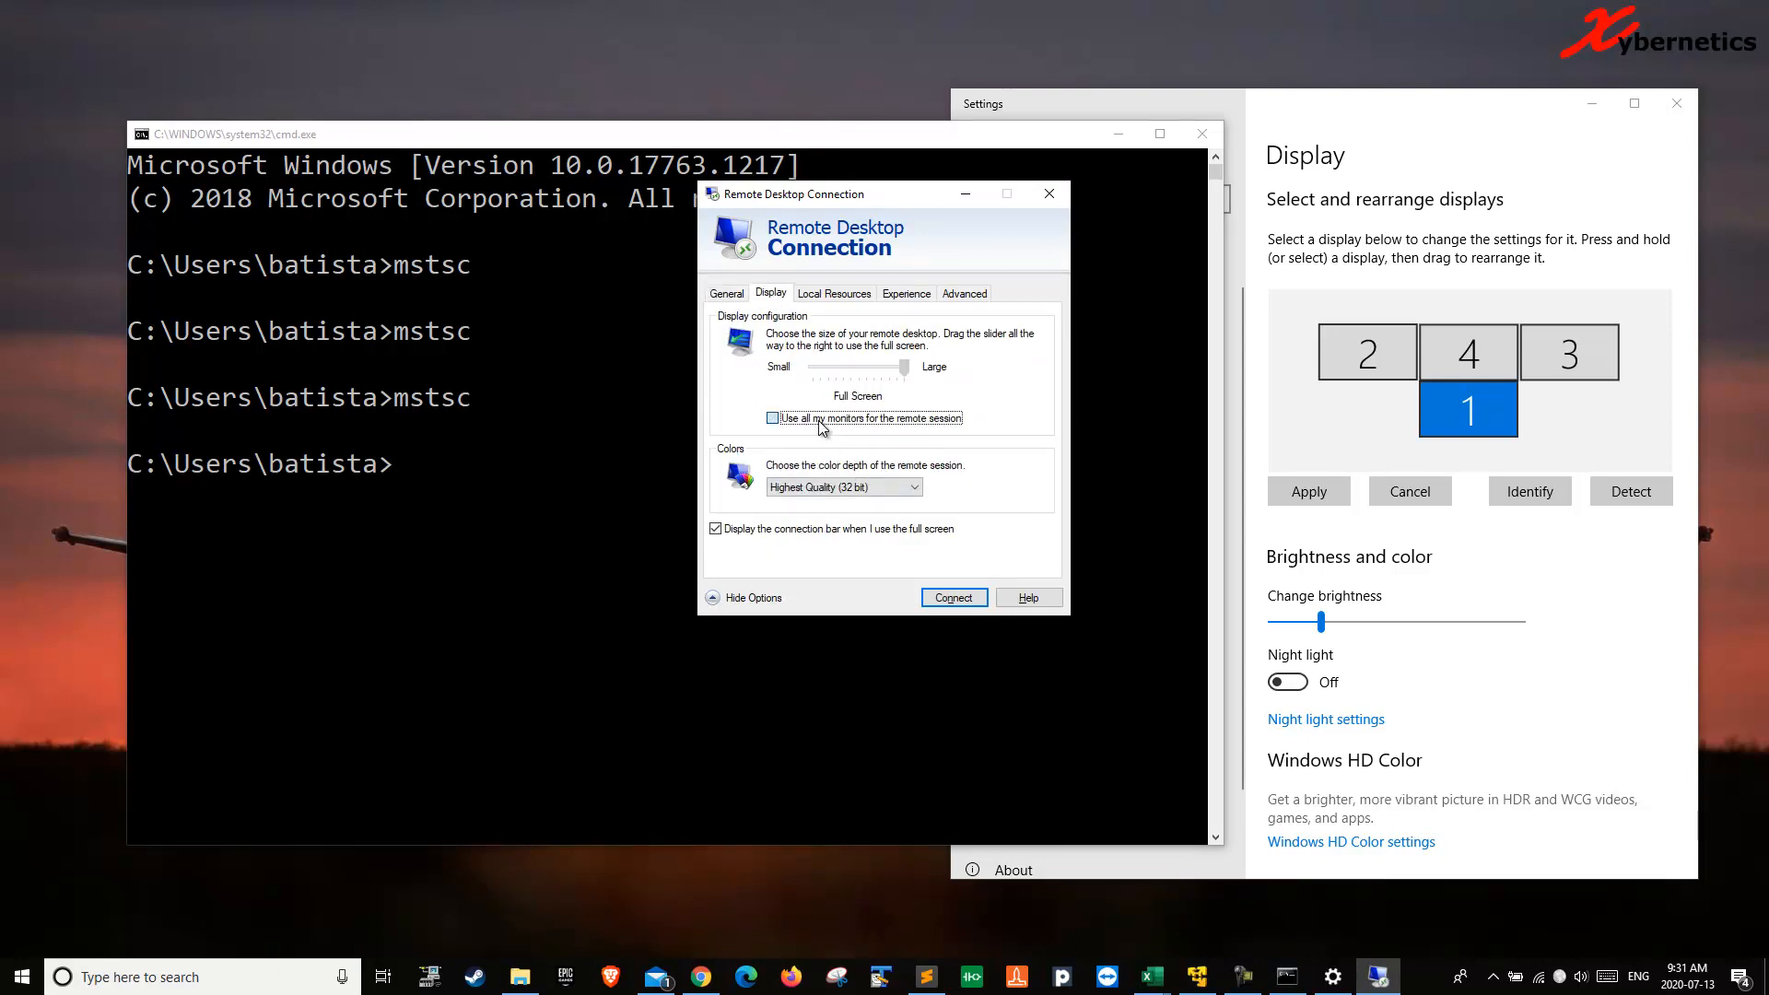
# Save the current connection settings to the Desktop as a Remote Desktop file named YouTubeMultiMonitor
pyautogui.click(741, 299)
pyautogui.click(907, 540)
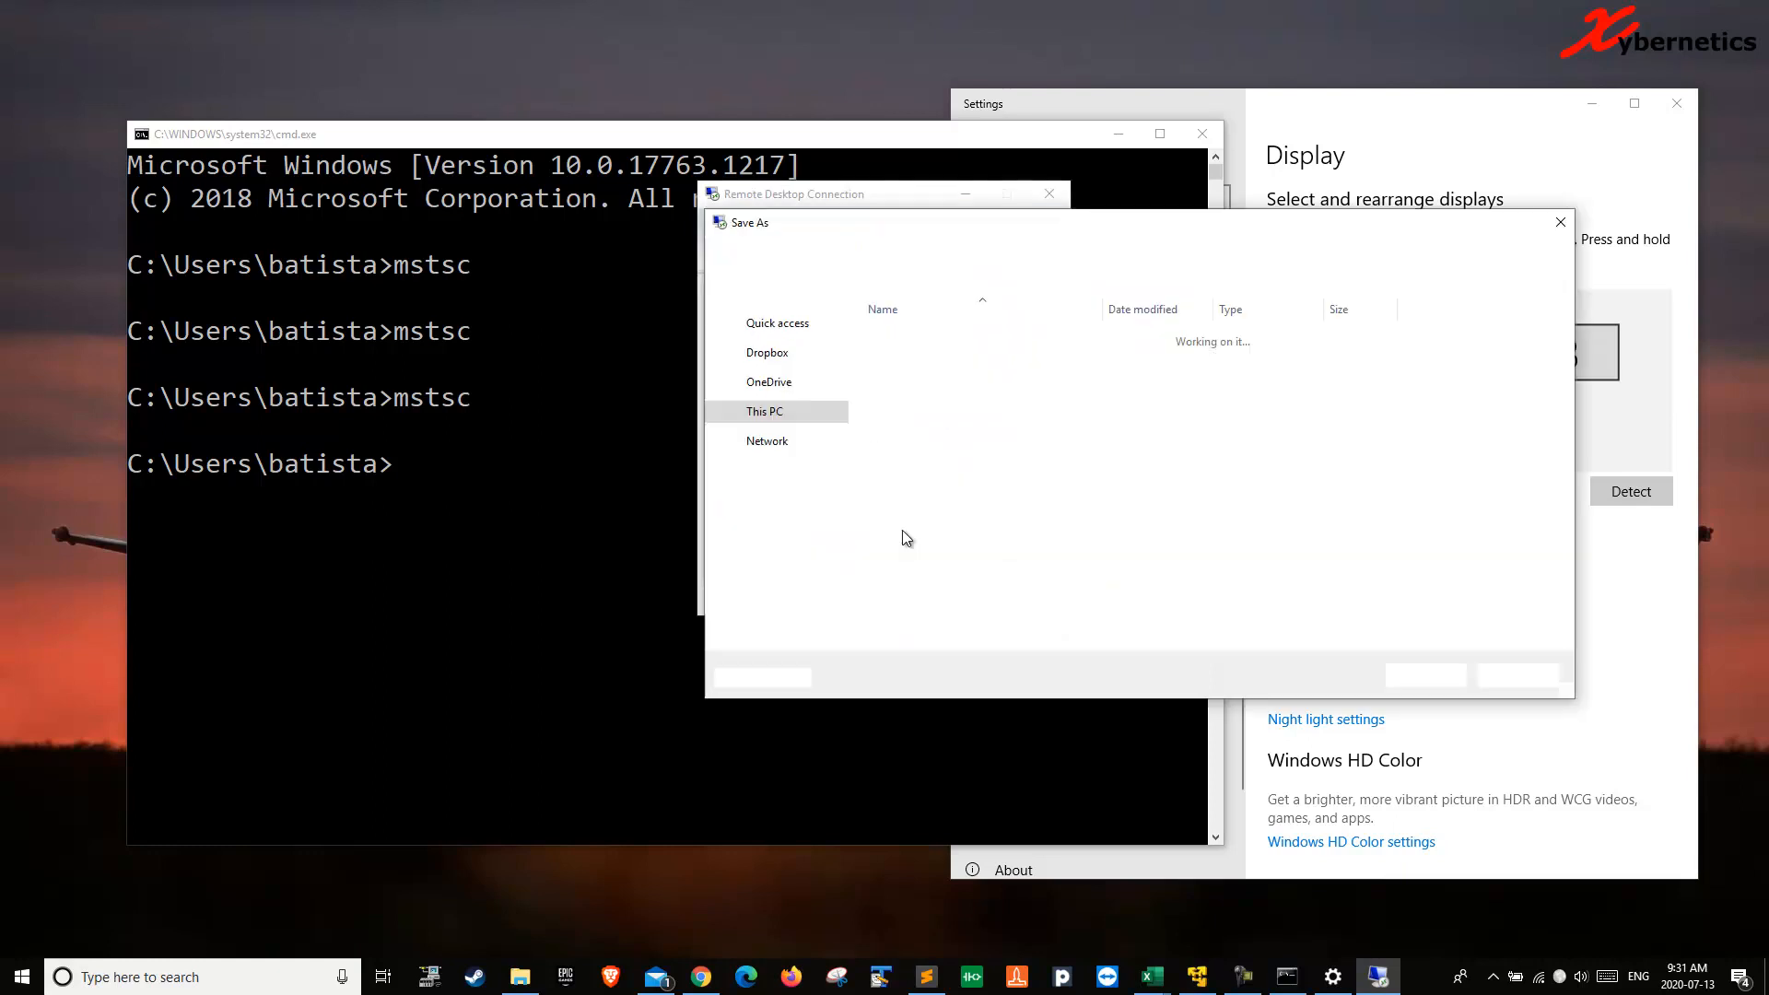
pyautogui.click(877, 609)
pyautogui.write('YouTube')
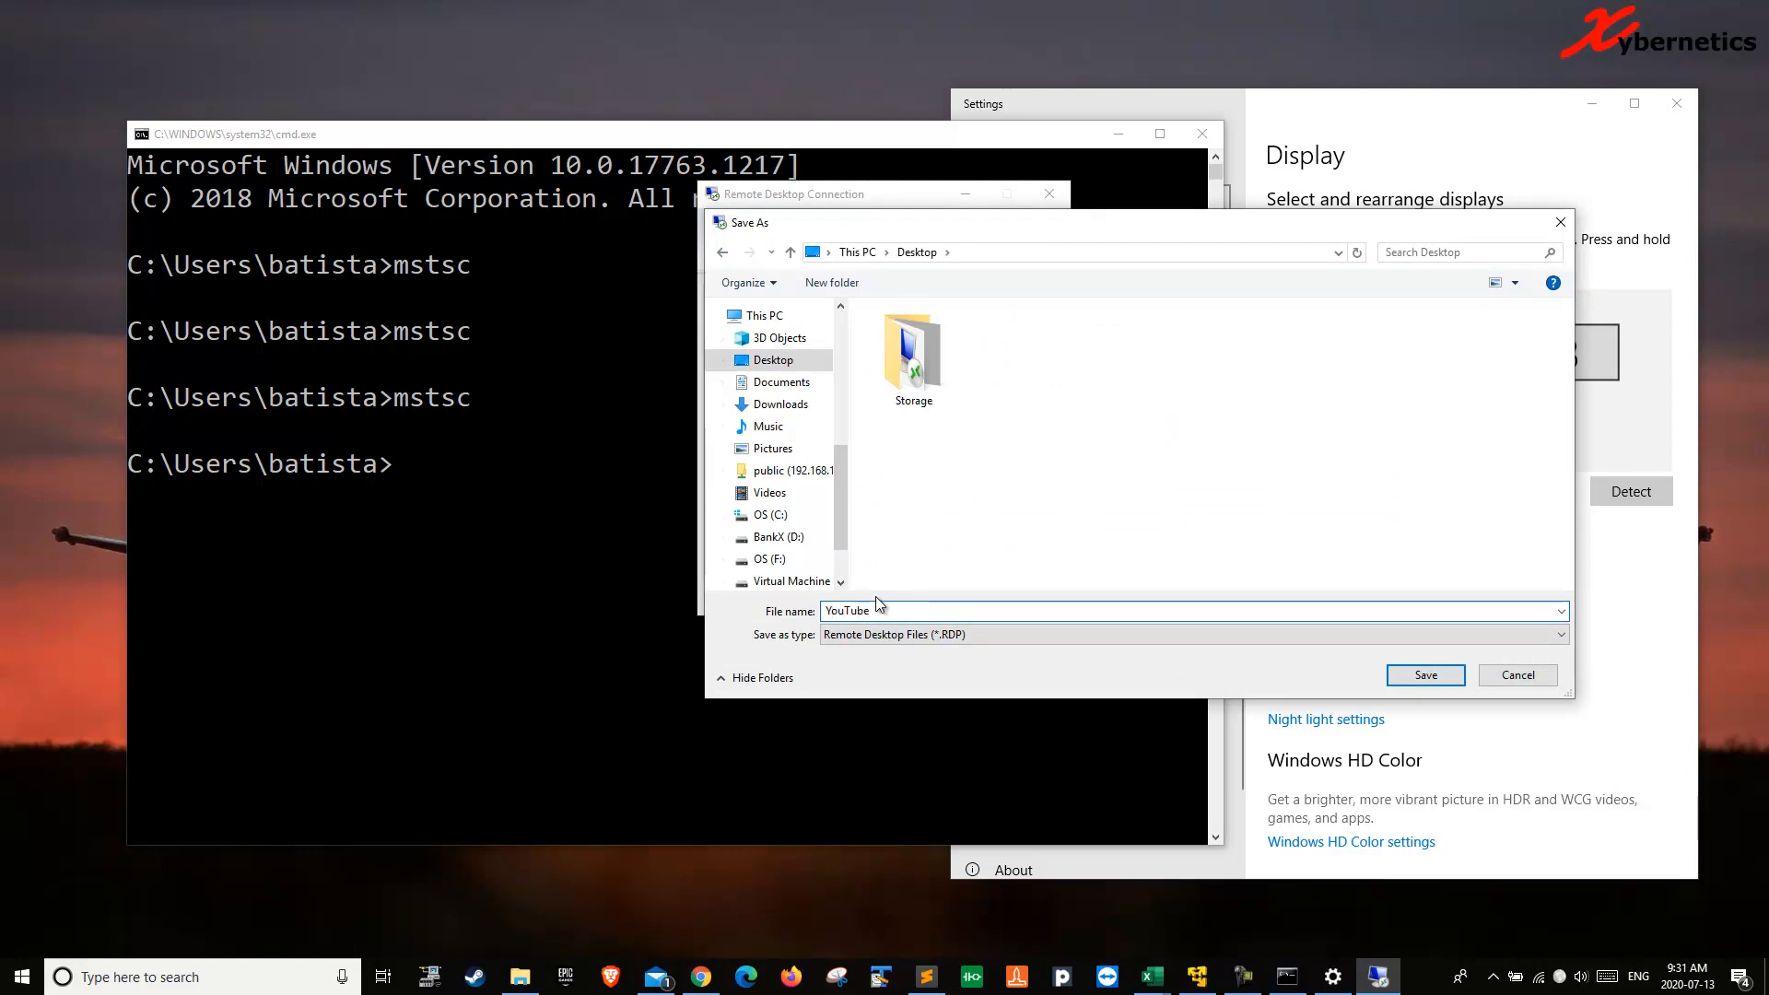
pyautogui.write('MultiMon')
pyautogui.write('ito')
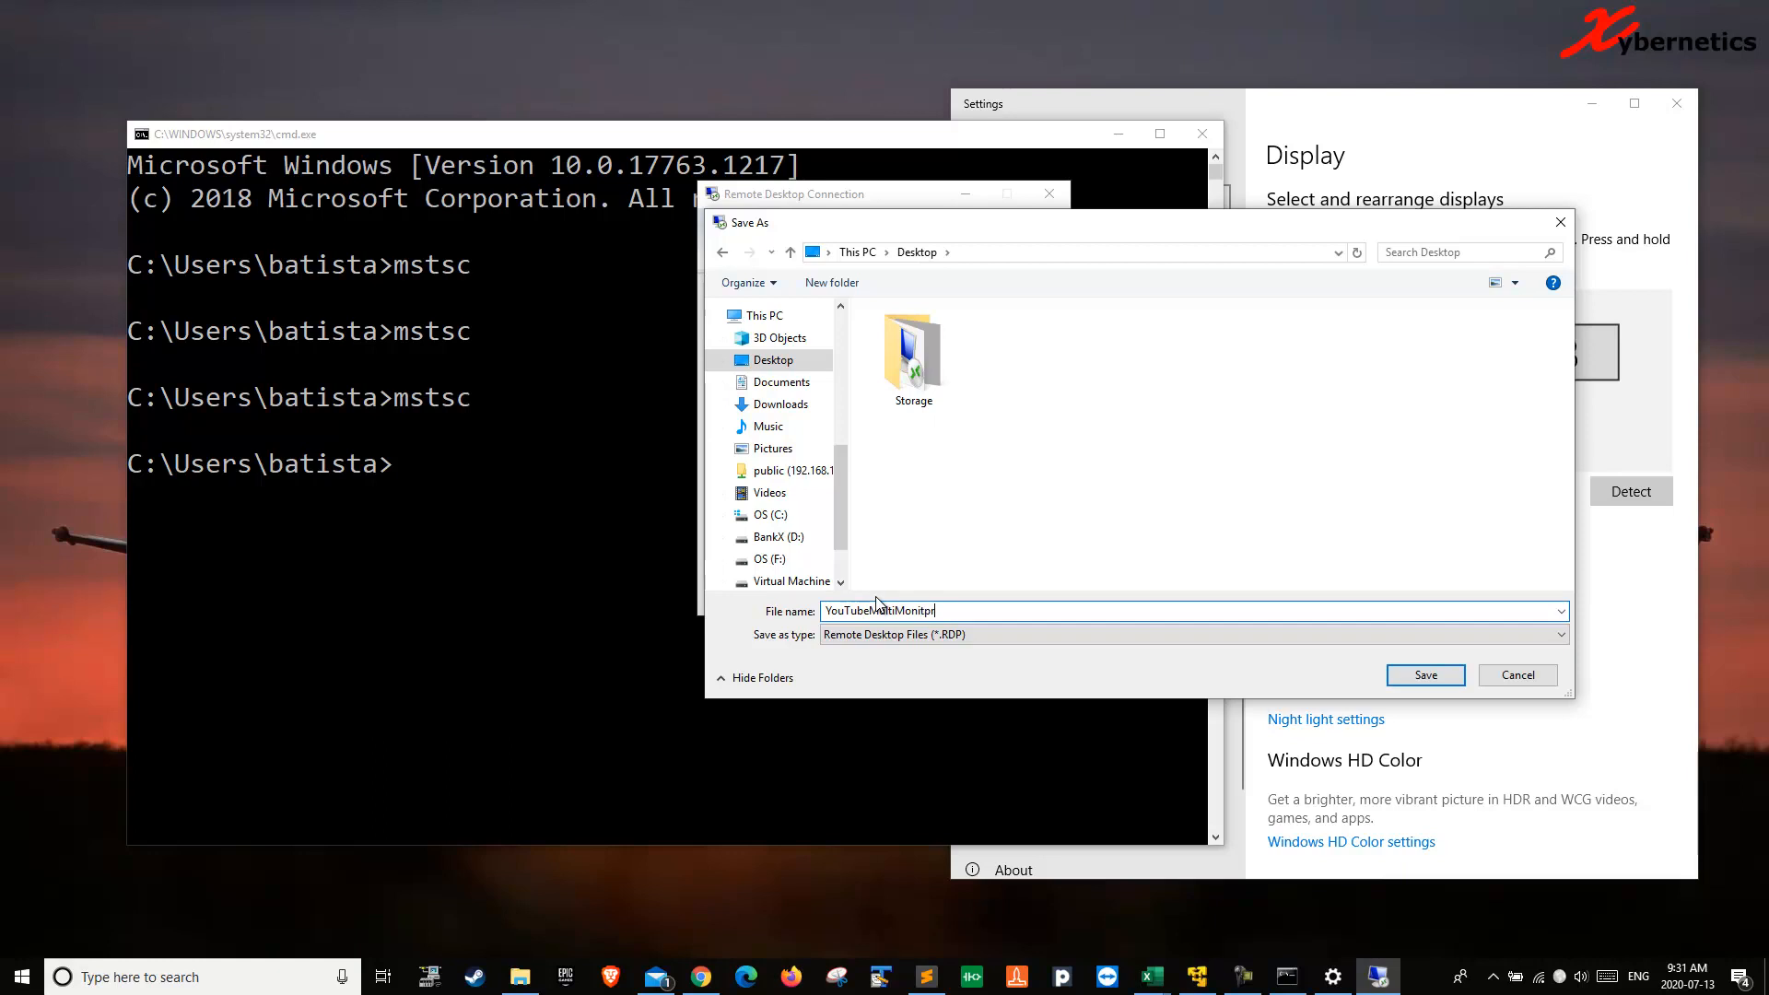
pyautogui.write('e')
pyautogui.press('Return')
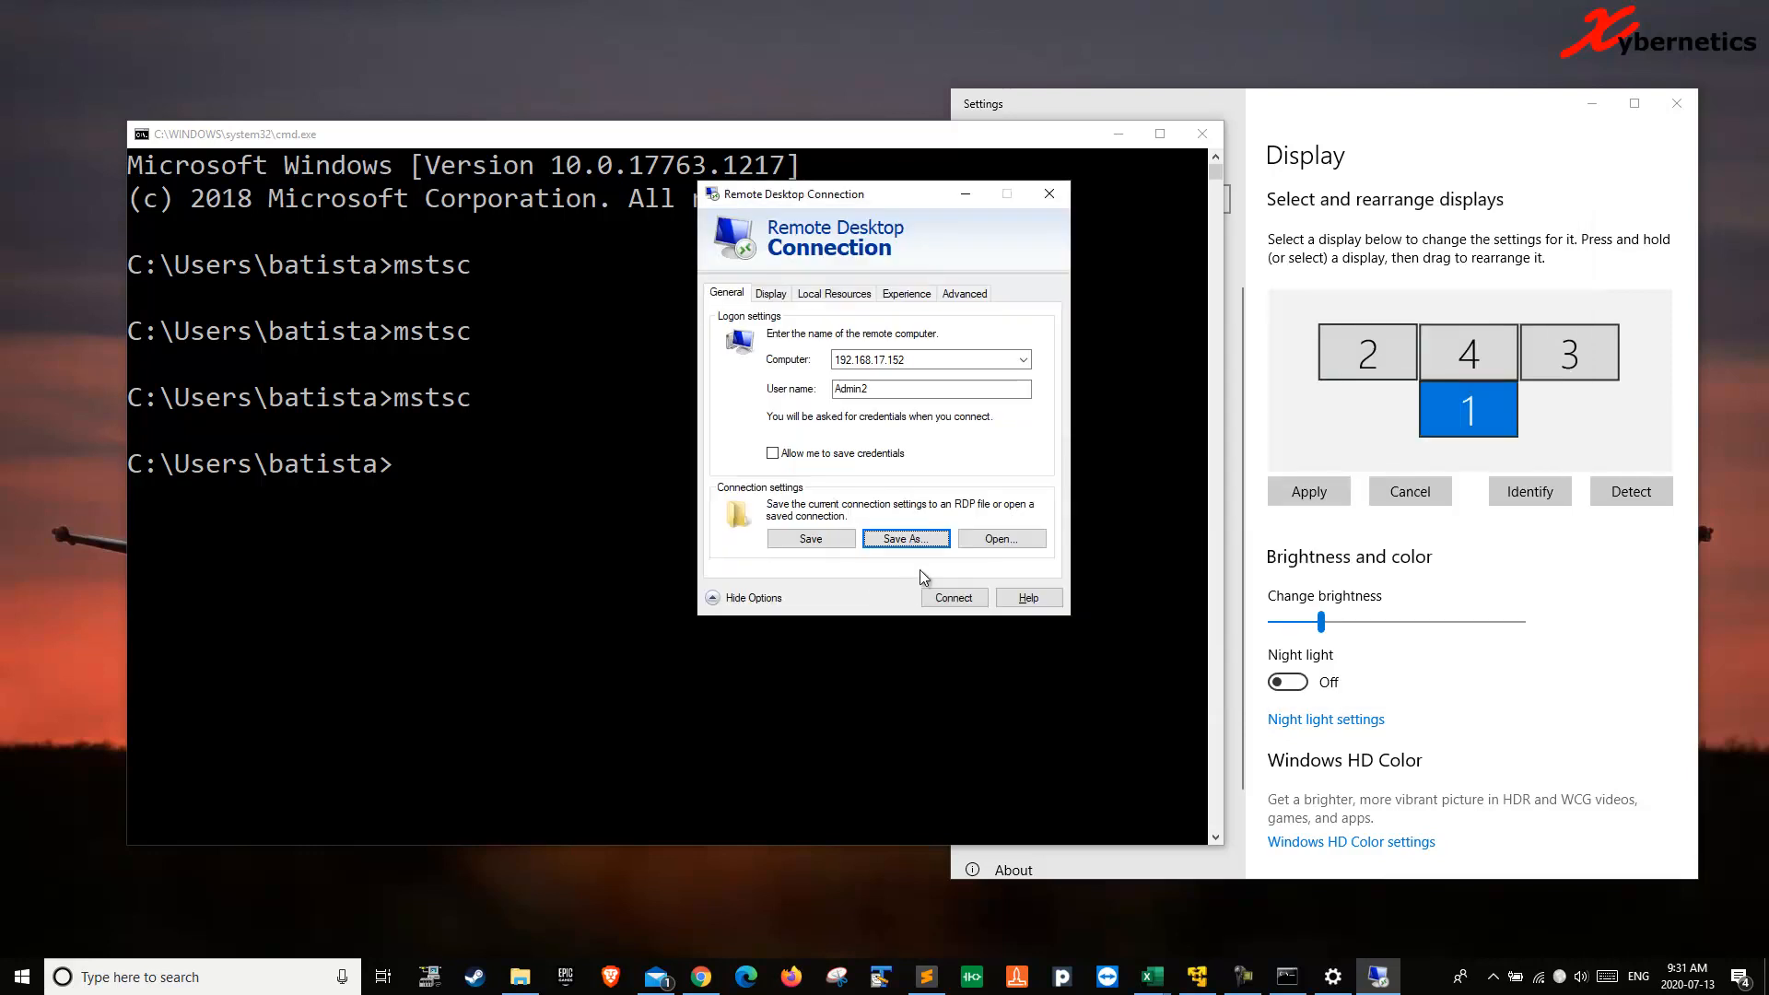
# Open the saved YouTubeMultiMonitor file from the desktop in TextPad and locate the use multimon:i:1 line
pyautogui.rightClick(49, 46)
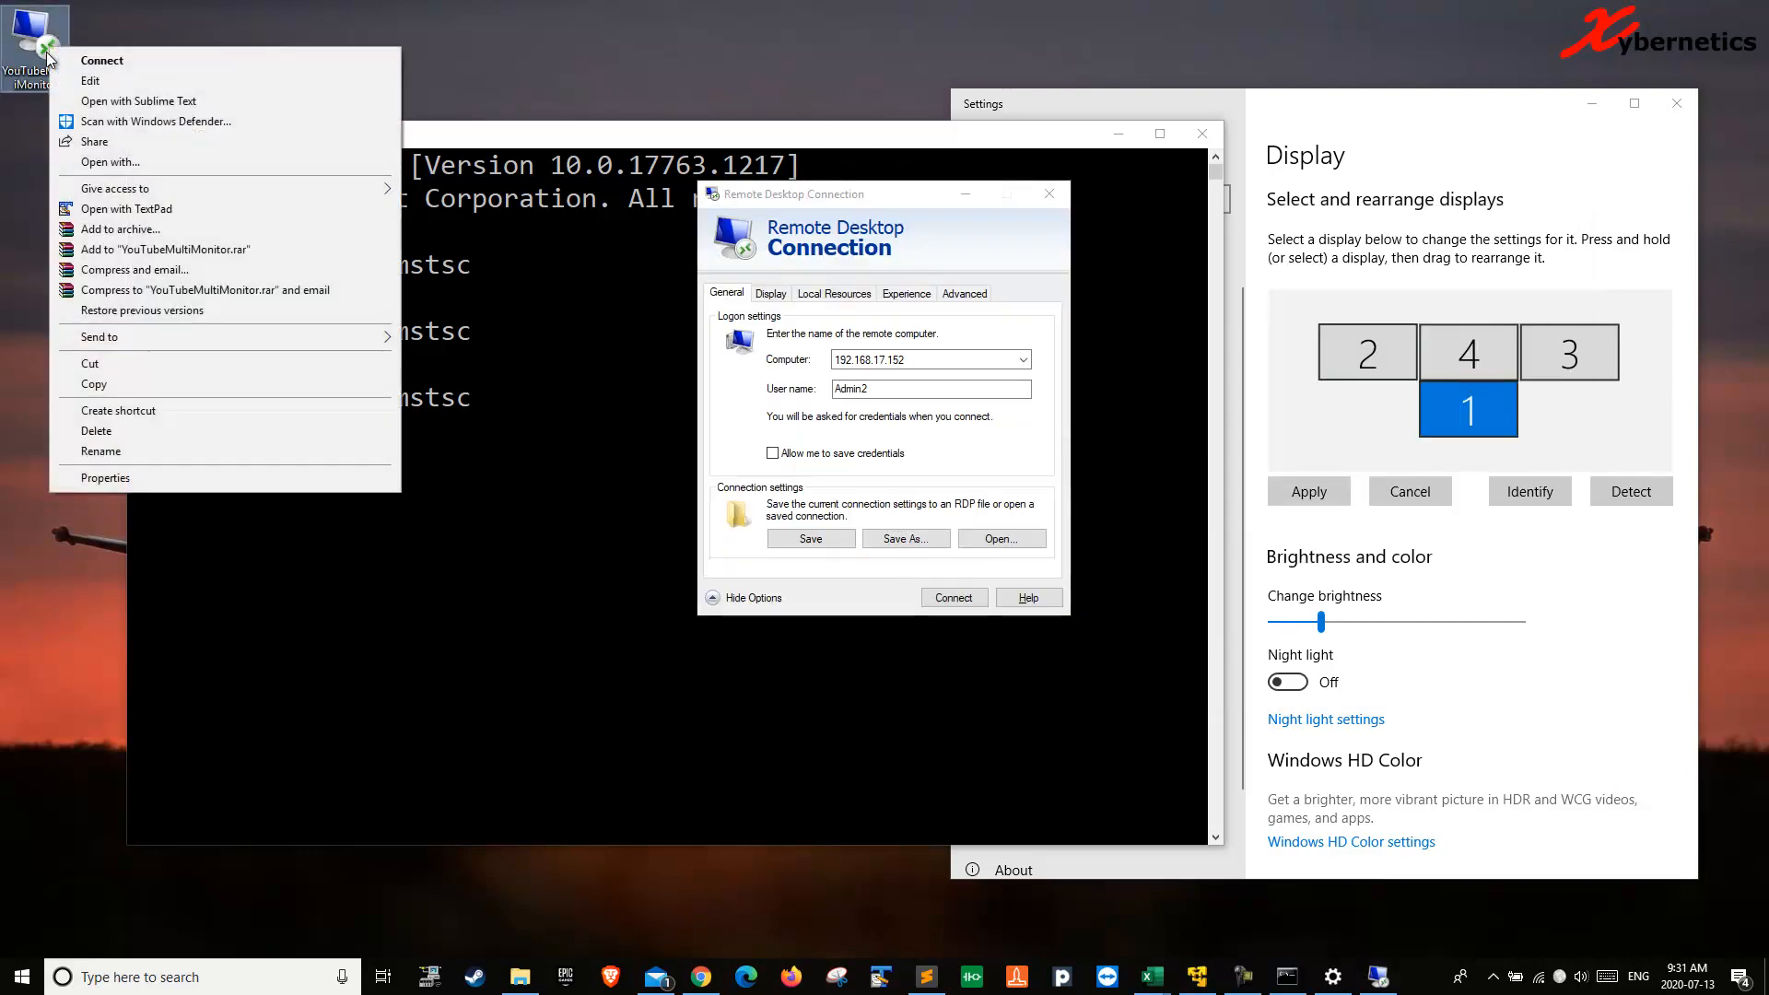
pyautogui.click(126, 208)
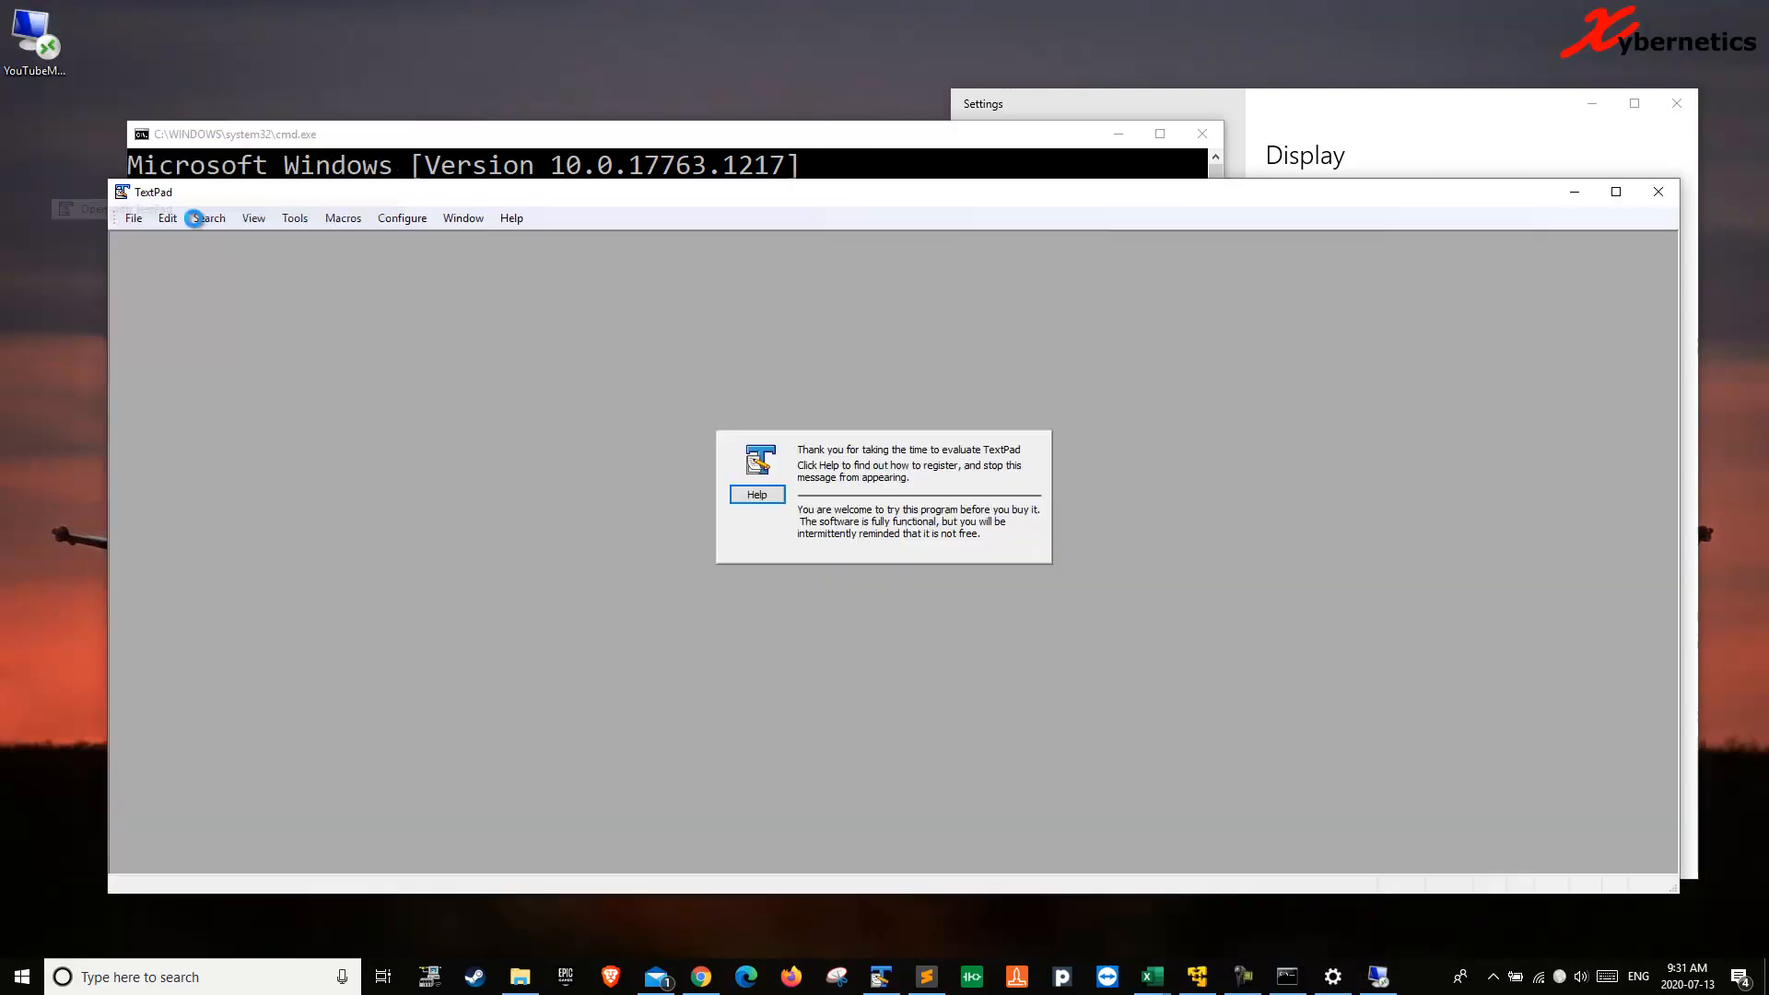
pyautogui.click(394, 288)
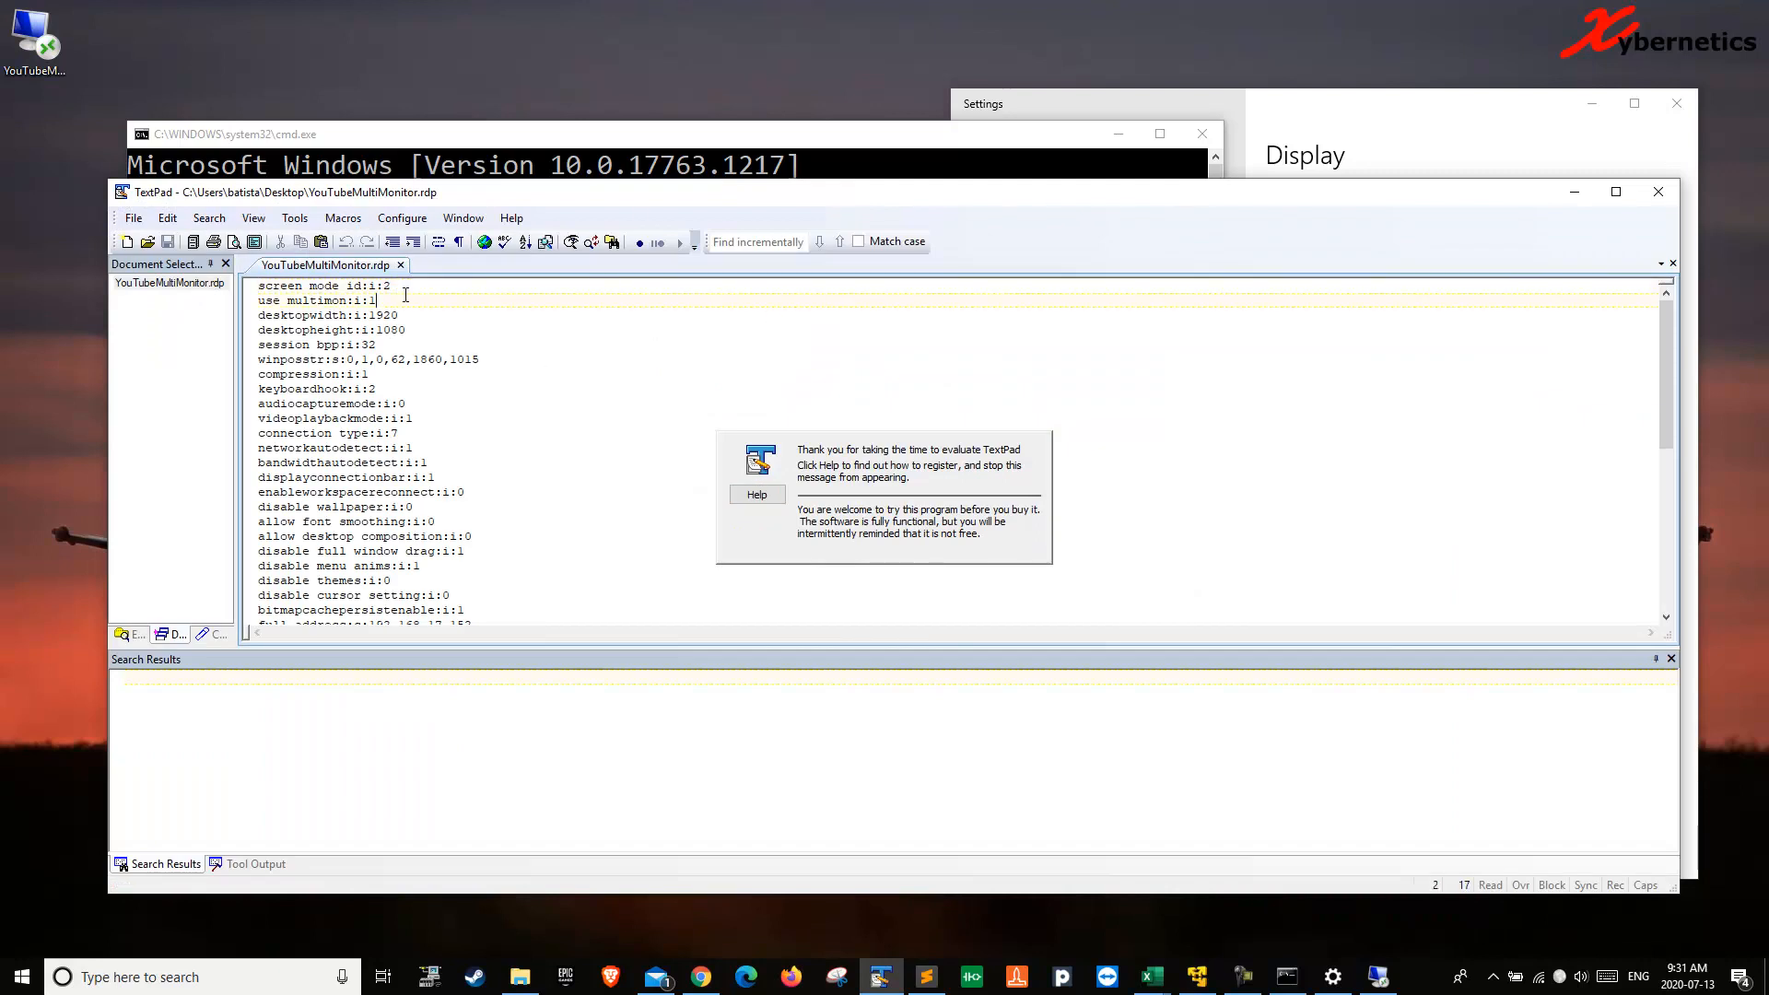
pyautogui.moveTo(393, 301); pyautogui.dragTo(259, 302)
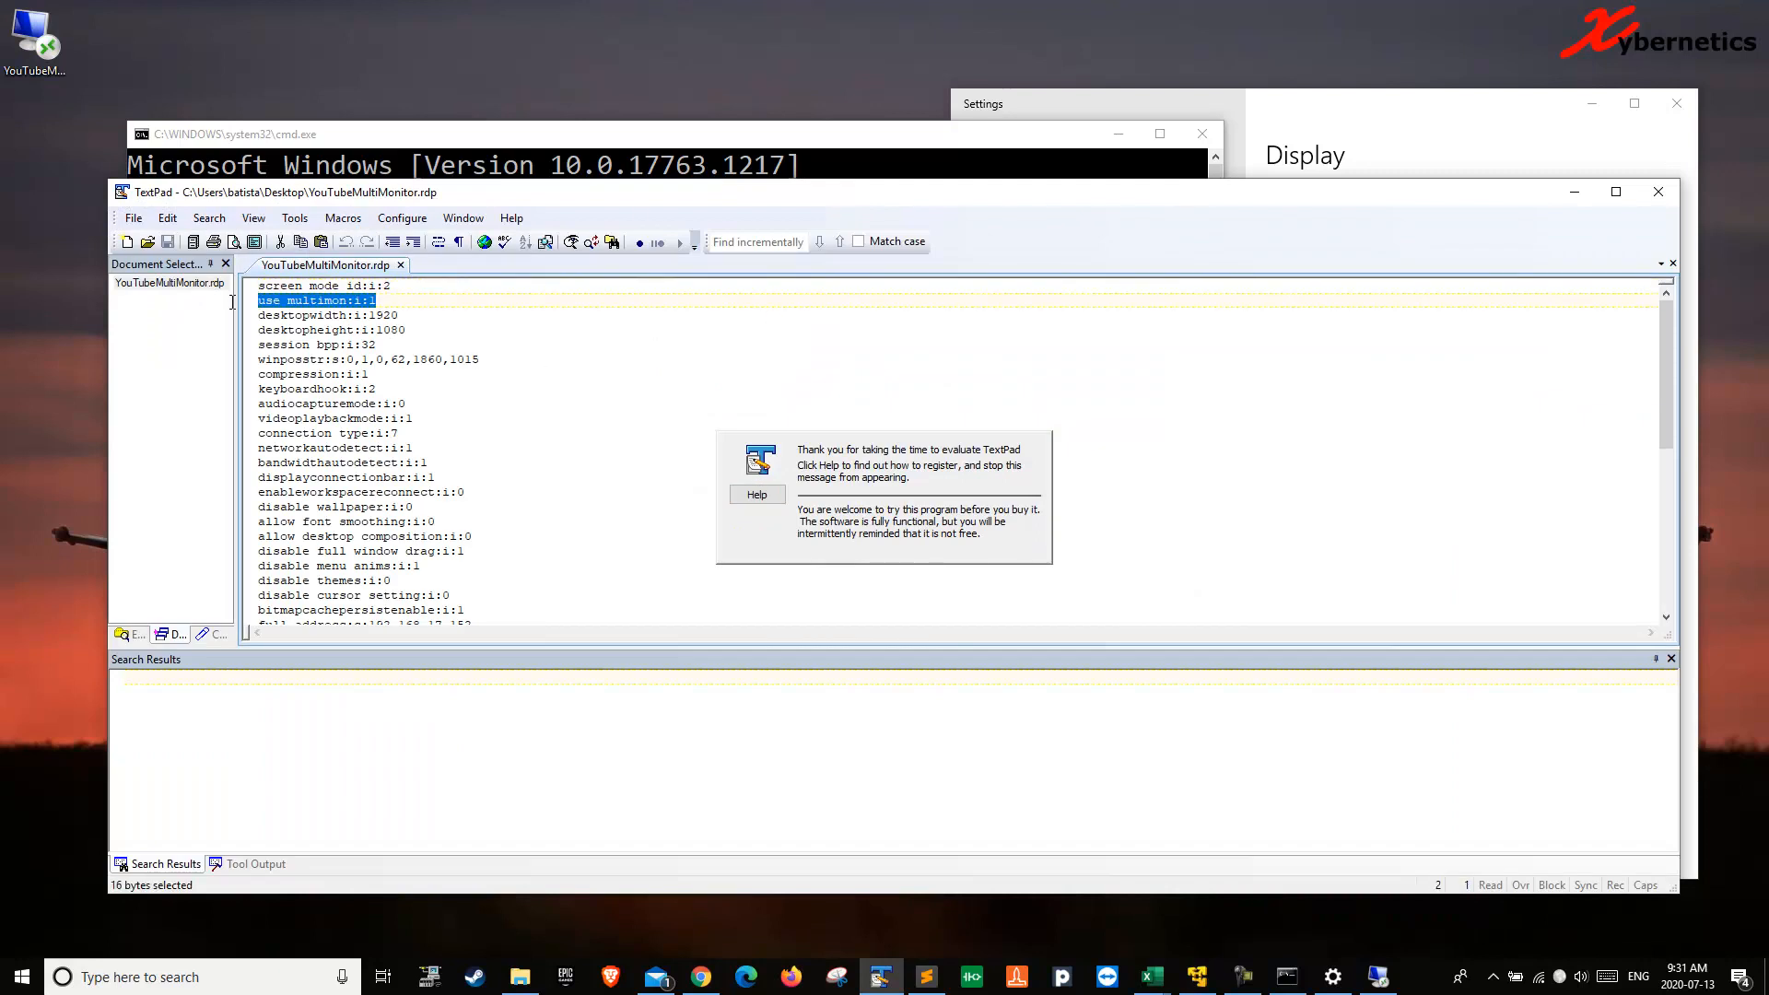
pyautogui.click(280, 306)
# Add a new line selectedmonitors:s: directly below use multimon:i:1 in the RDP file
pyautogui.click(376, 301)
pyautogui.press('BackSpace')
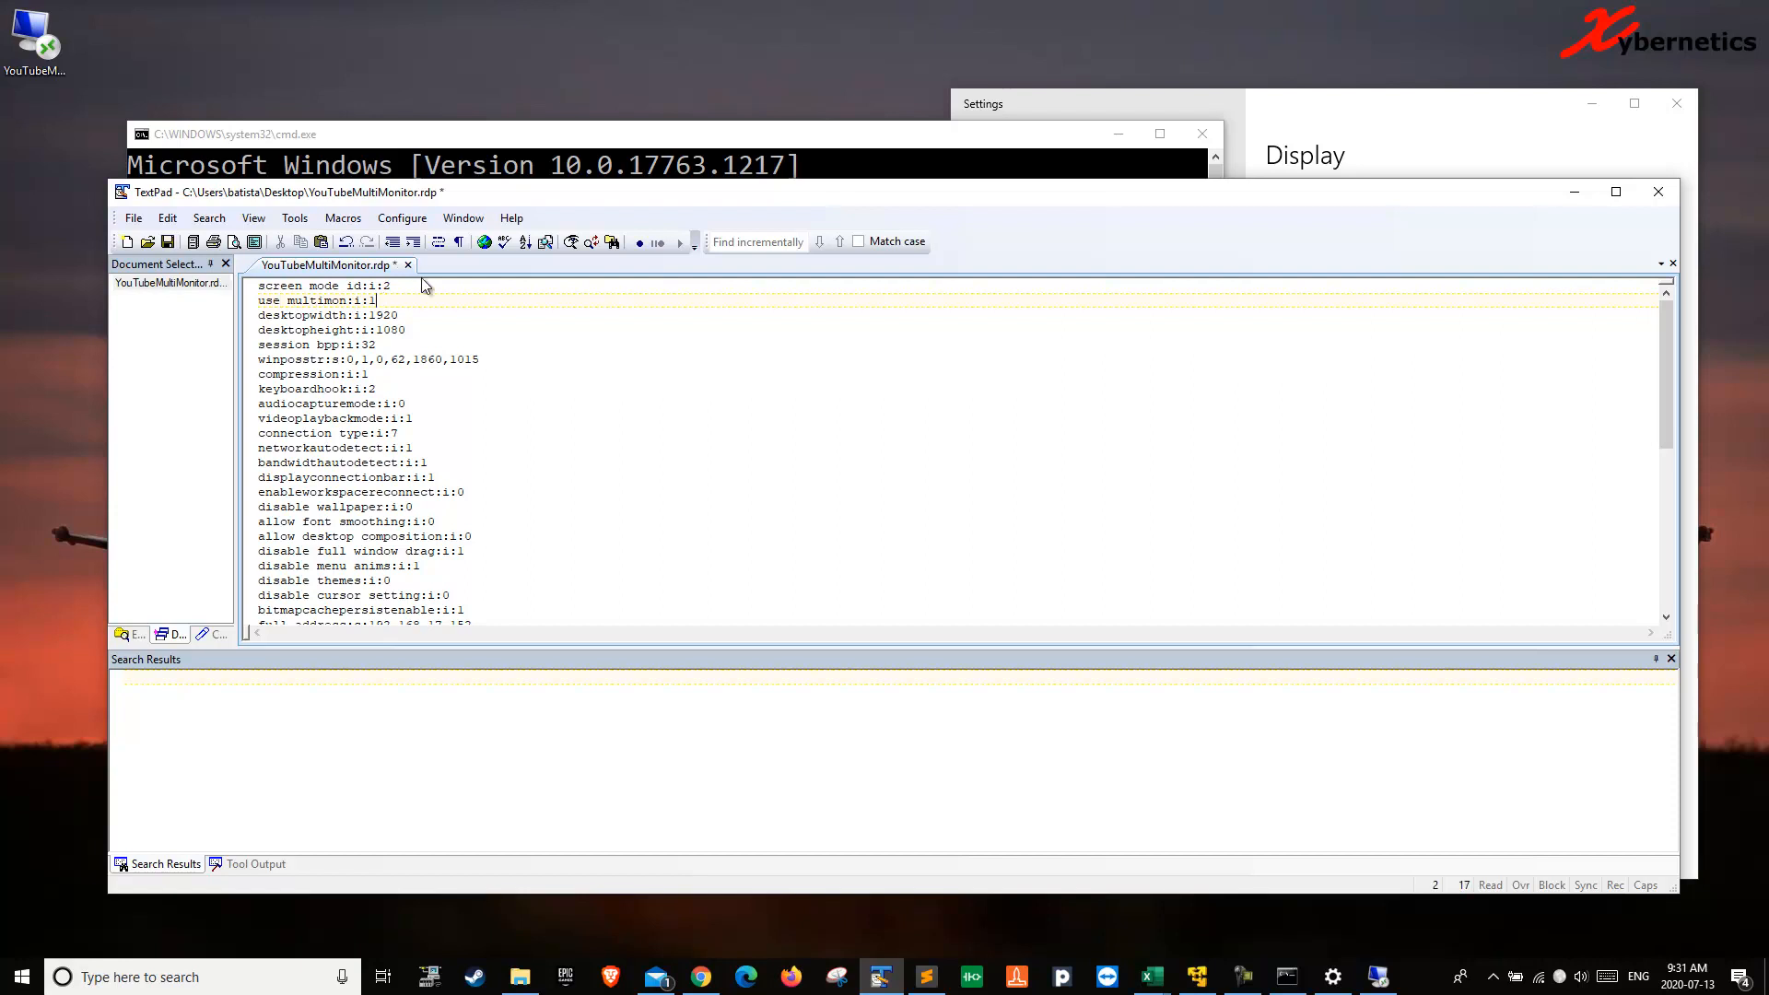
pyautogui.press('Return')
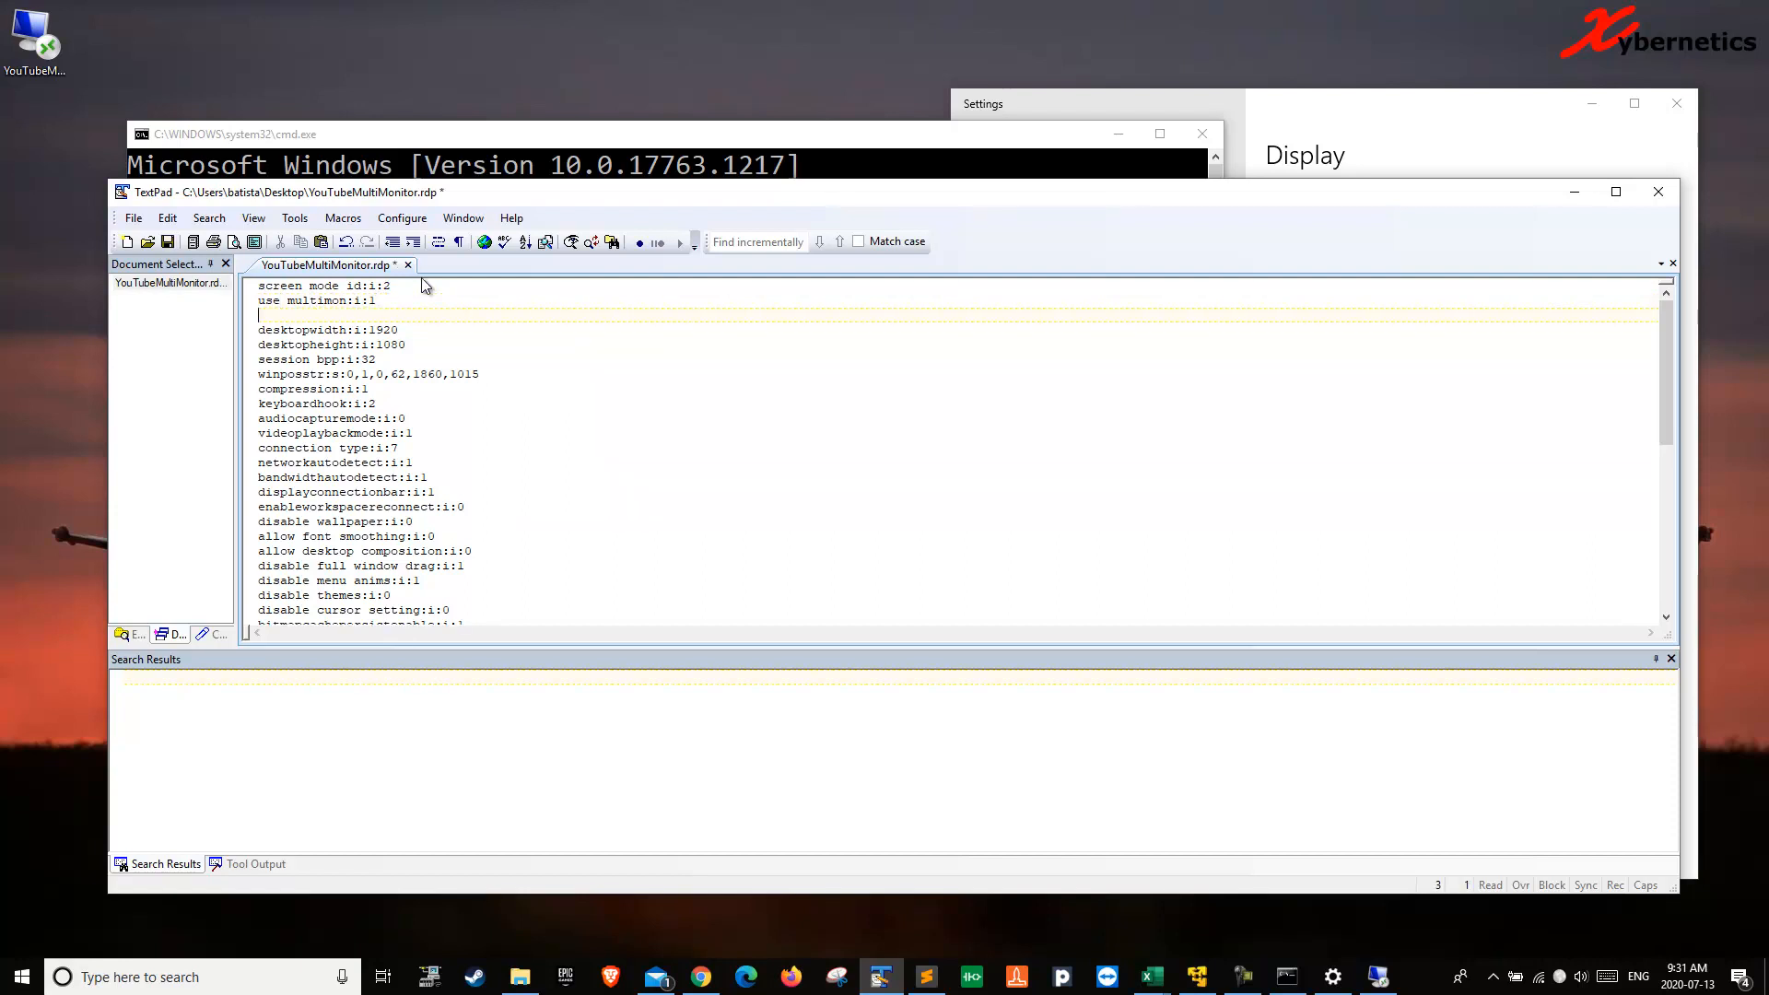
pyautogui.write('selectedmonitor')
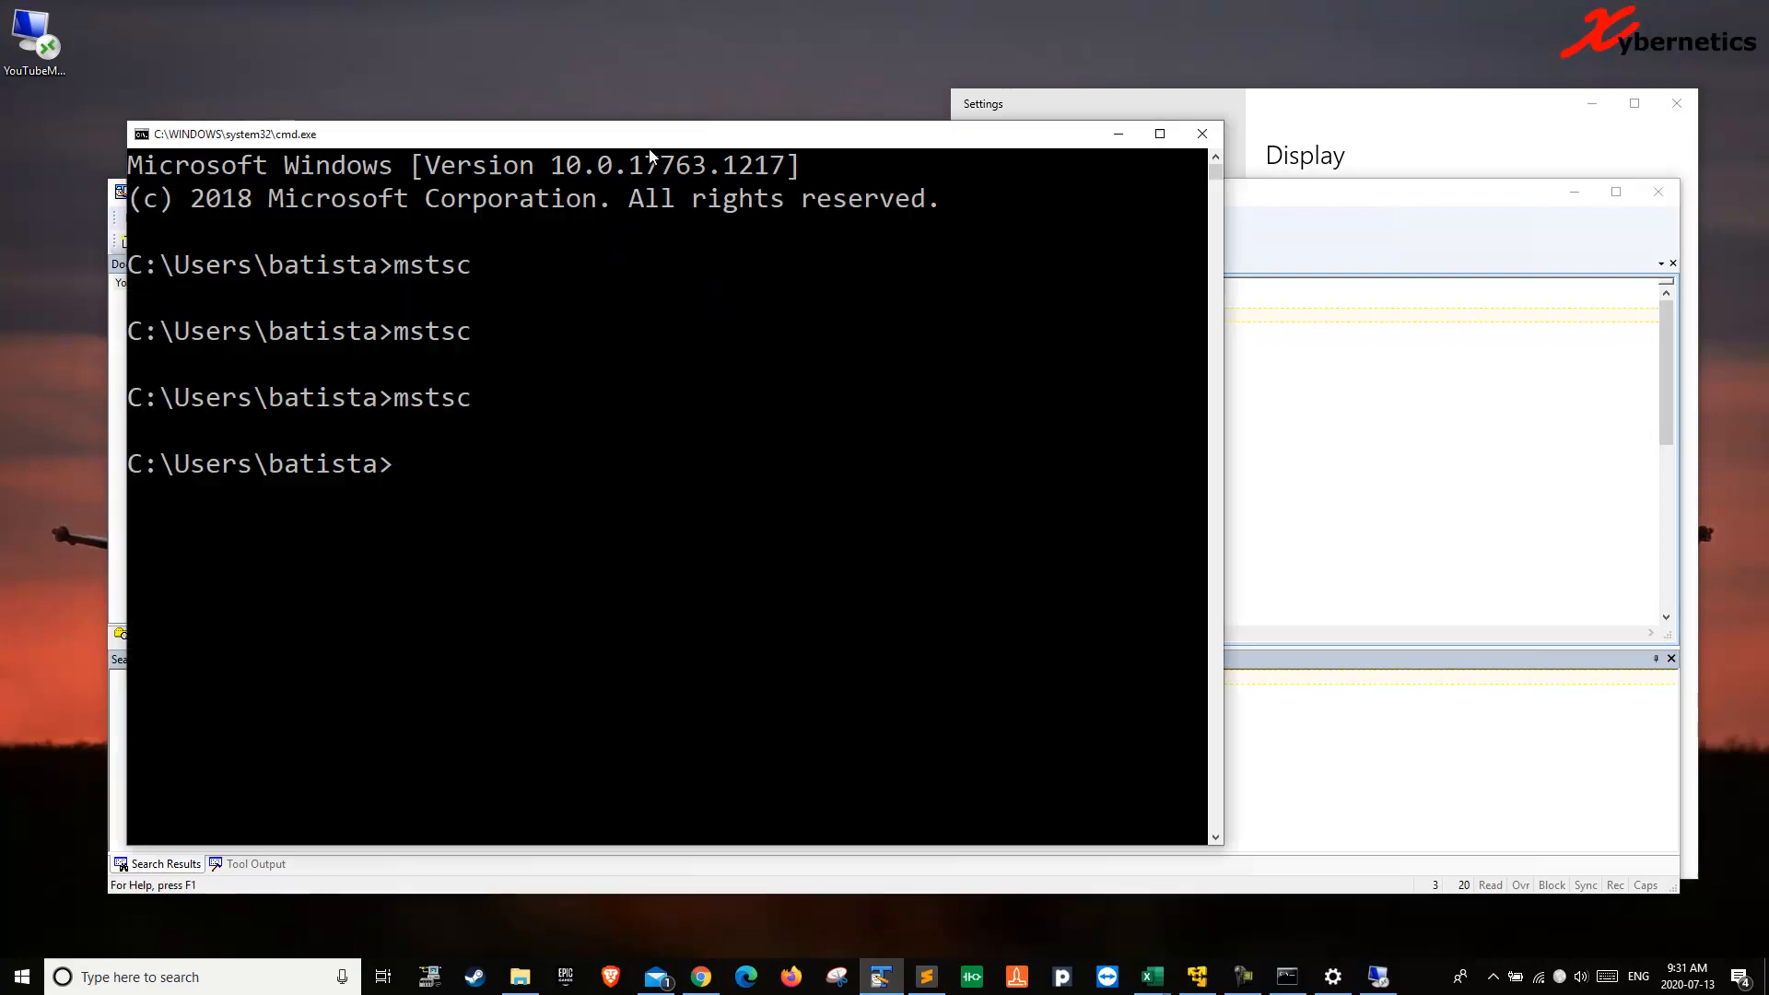
# Run mstsc /l in the command prompt to list the monitor IDs, keeping the list in view above the RDP file
pyautogui.moveTo(658, 138); pyautogui.dragTo(992, 82)
pyautogui.click(845, 367)
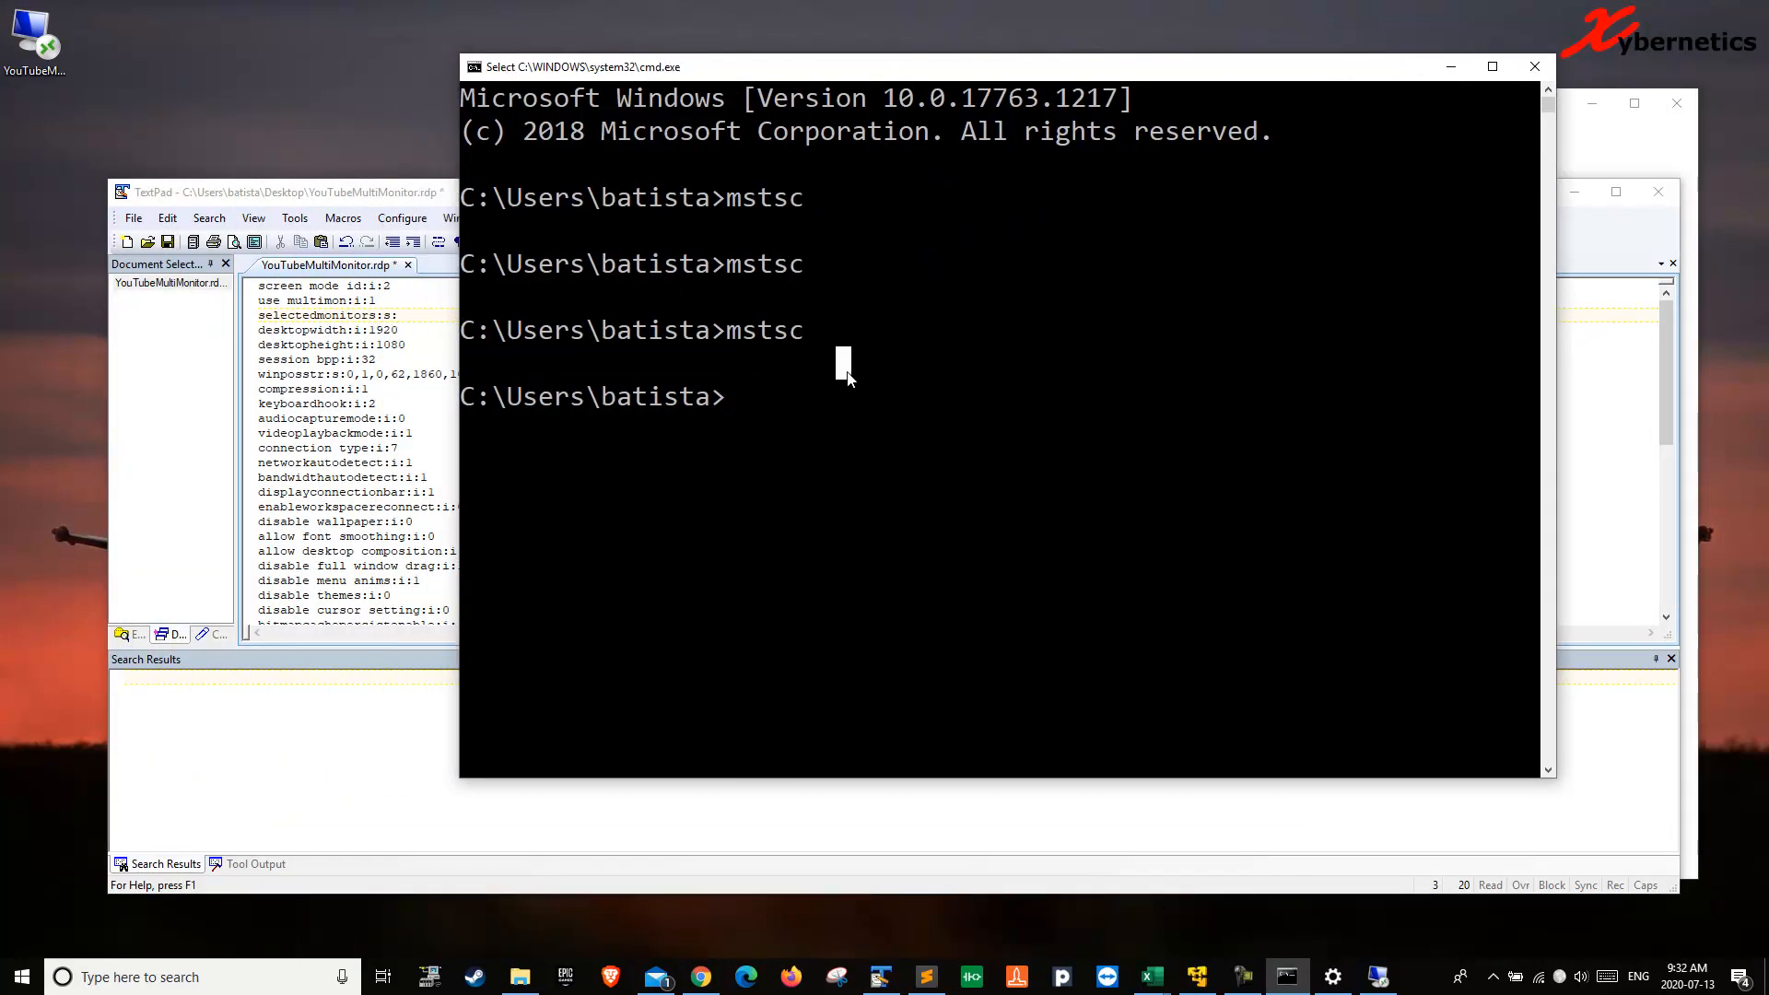
pyautogui.press('Up')
pyautogui.write('/l')
pyautogui.press('Return')
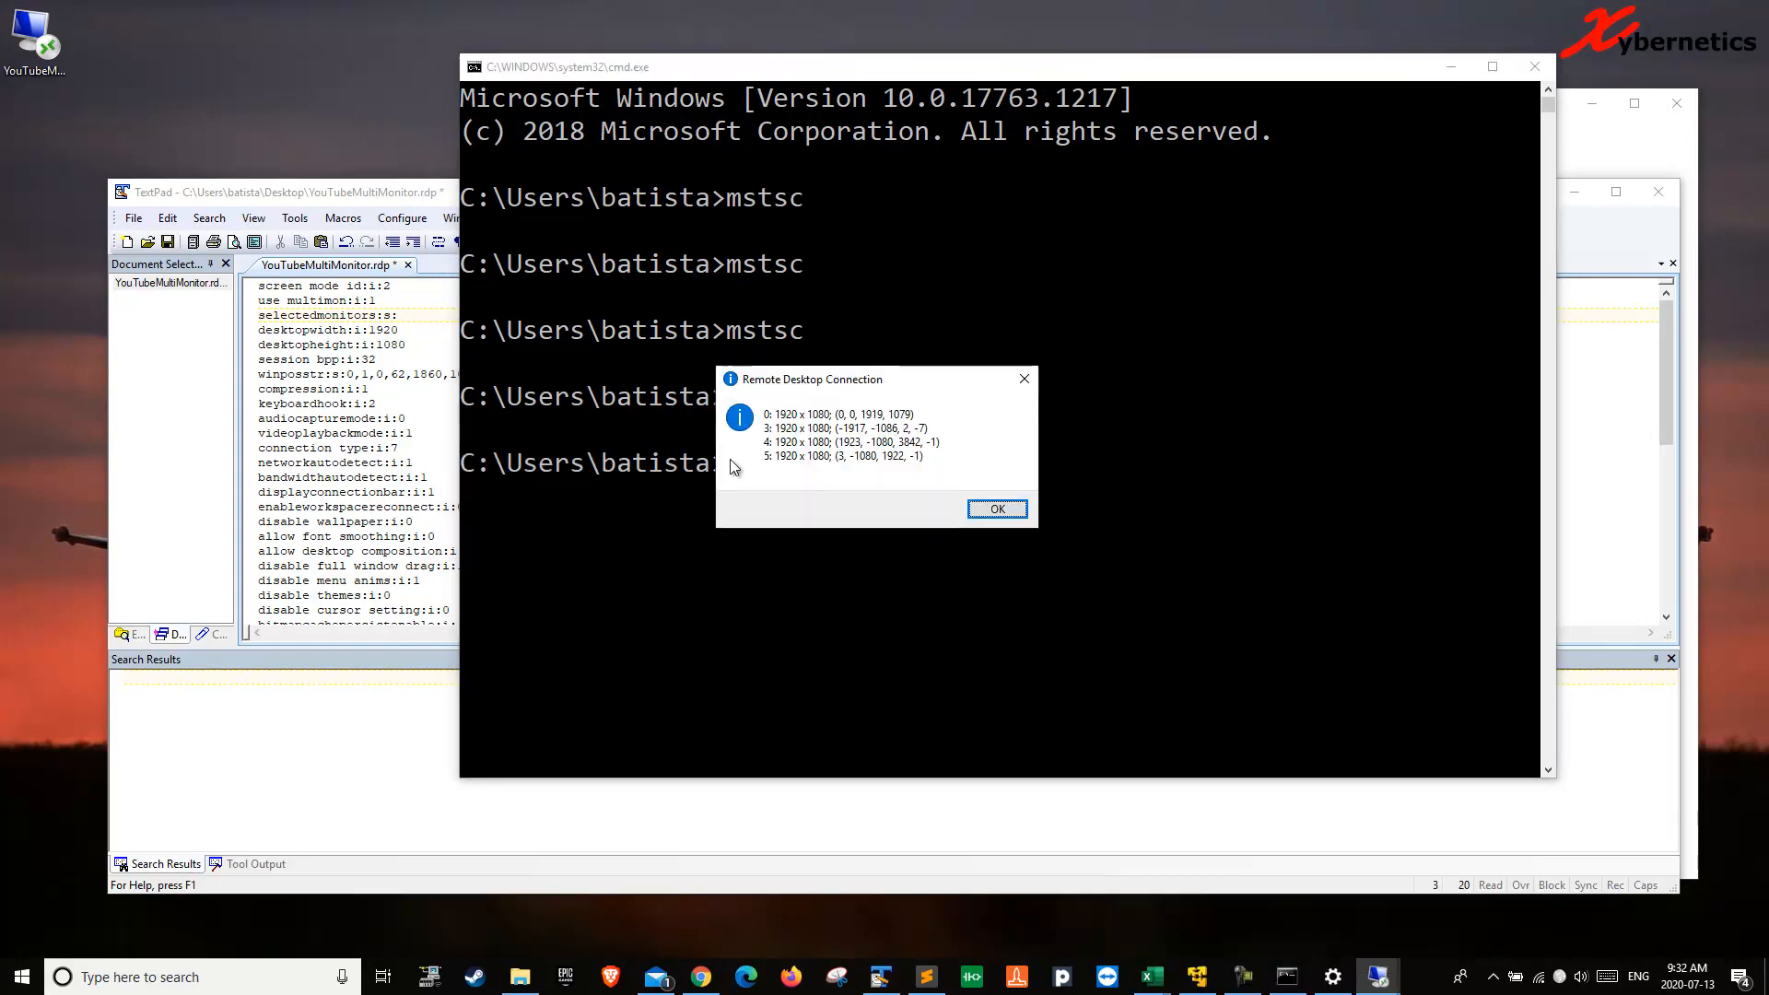
pyautogui.moveTo(1198, 74); pyautogui.dragTo(910, 472)
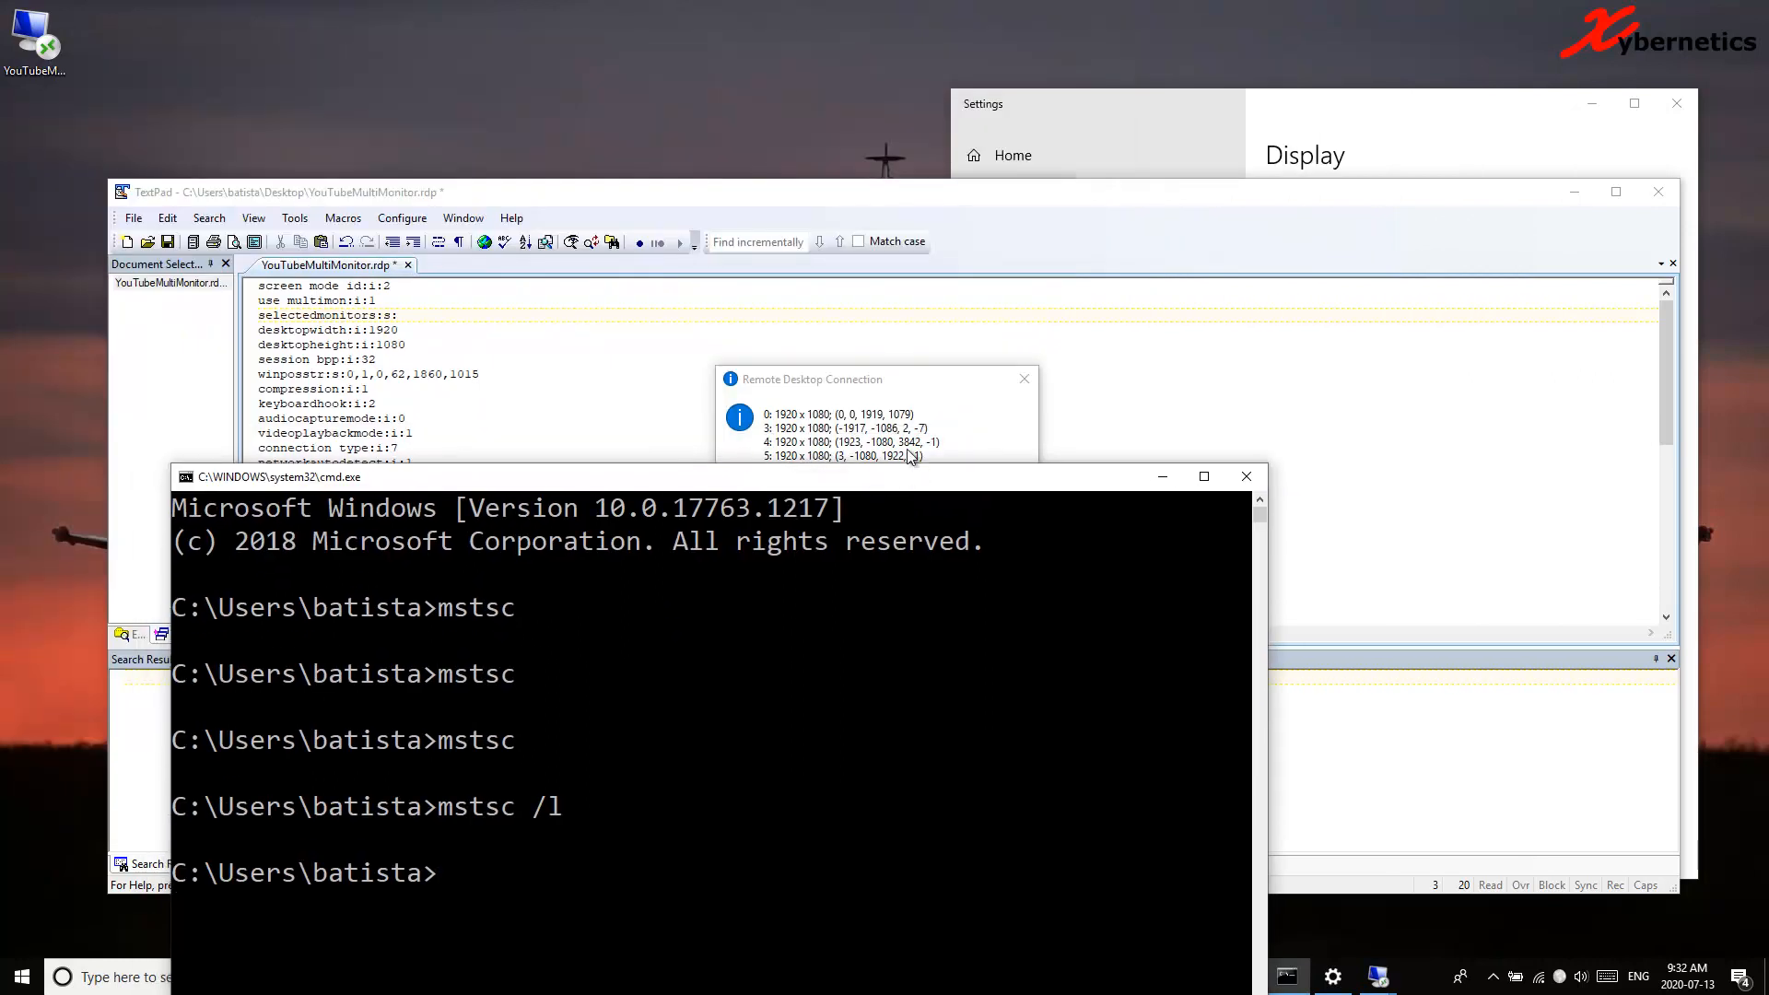
pyautogui.moveTo(925, 379); pyautogui.dragTo(641, 79)
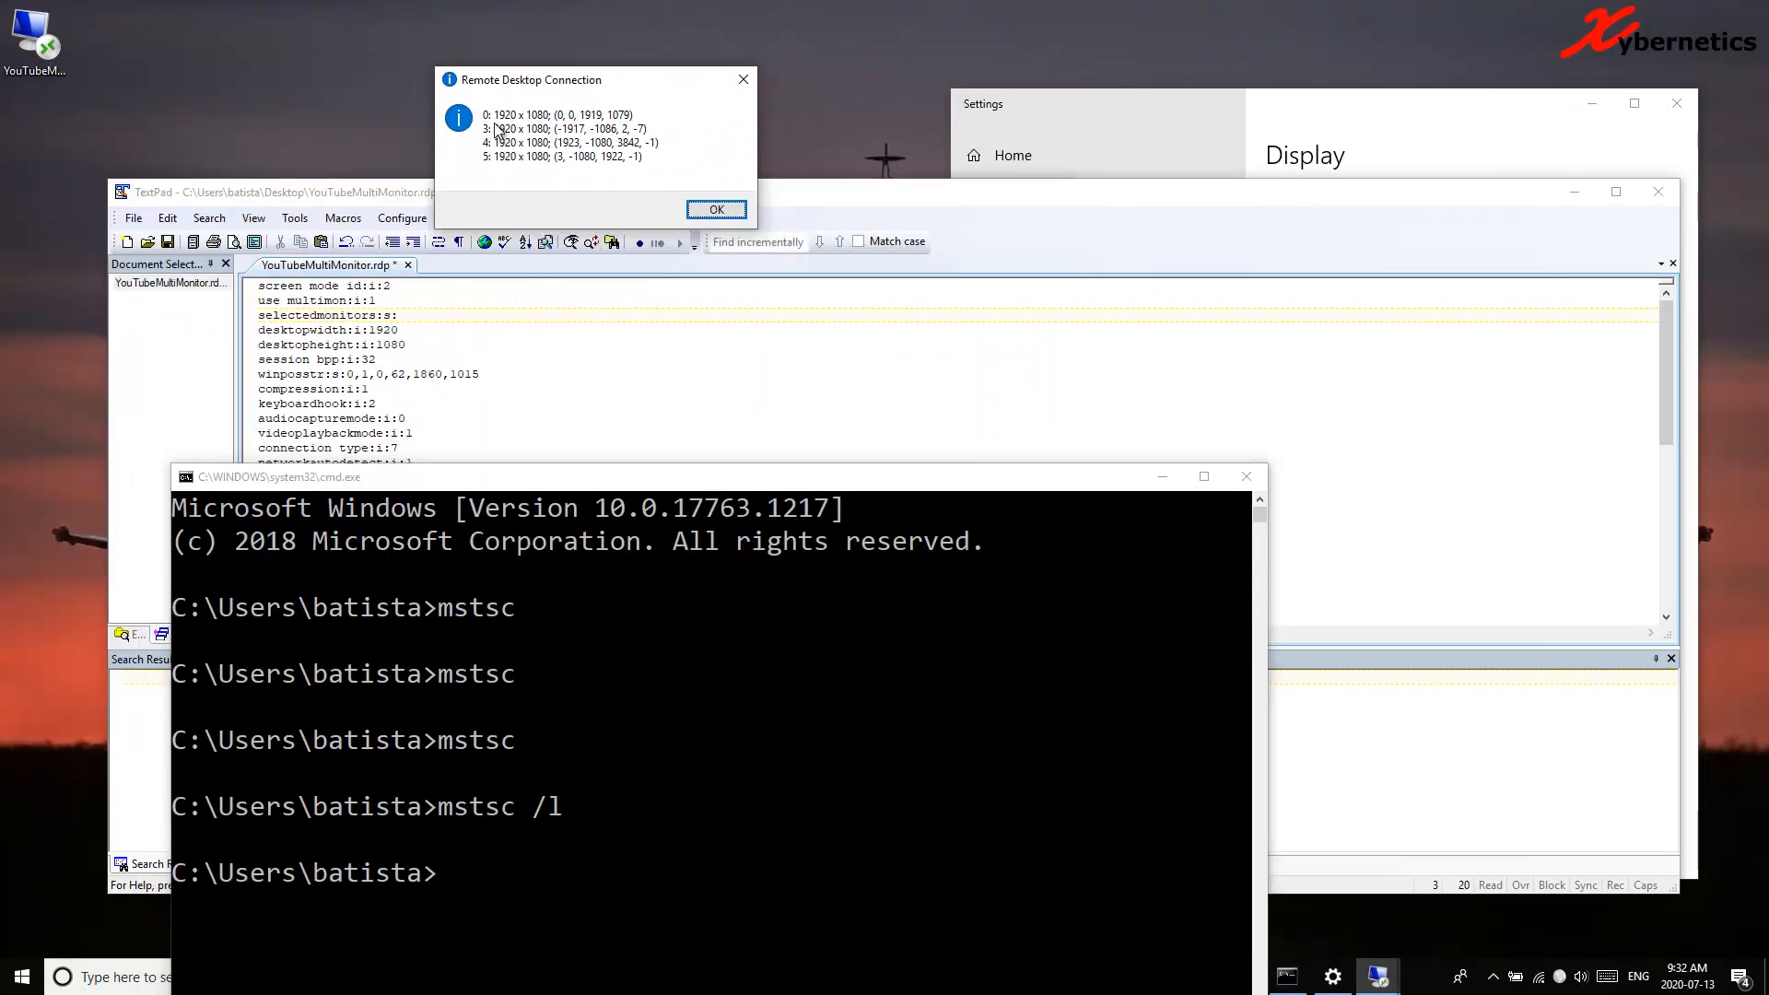
# Identify the monitors by number in the display settings to match them with the listed monitor IDs
pyautogui.click(1374, 120)
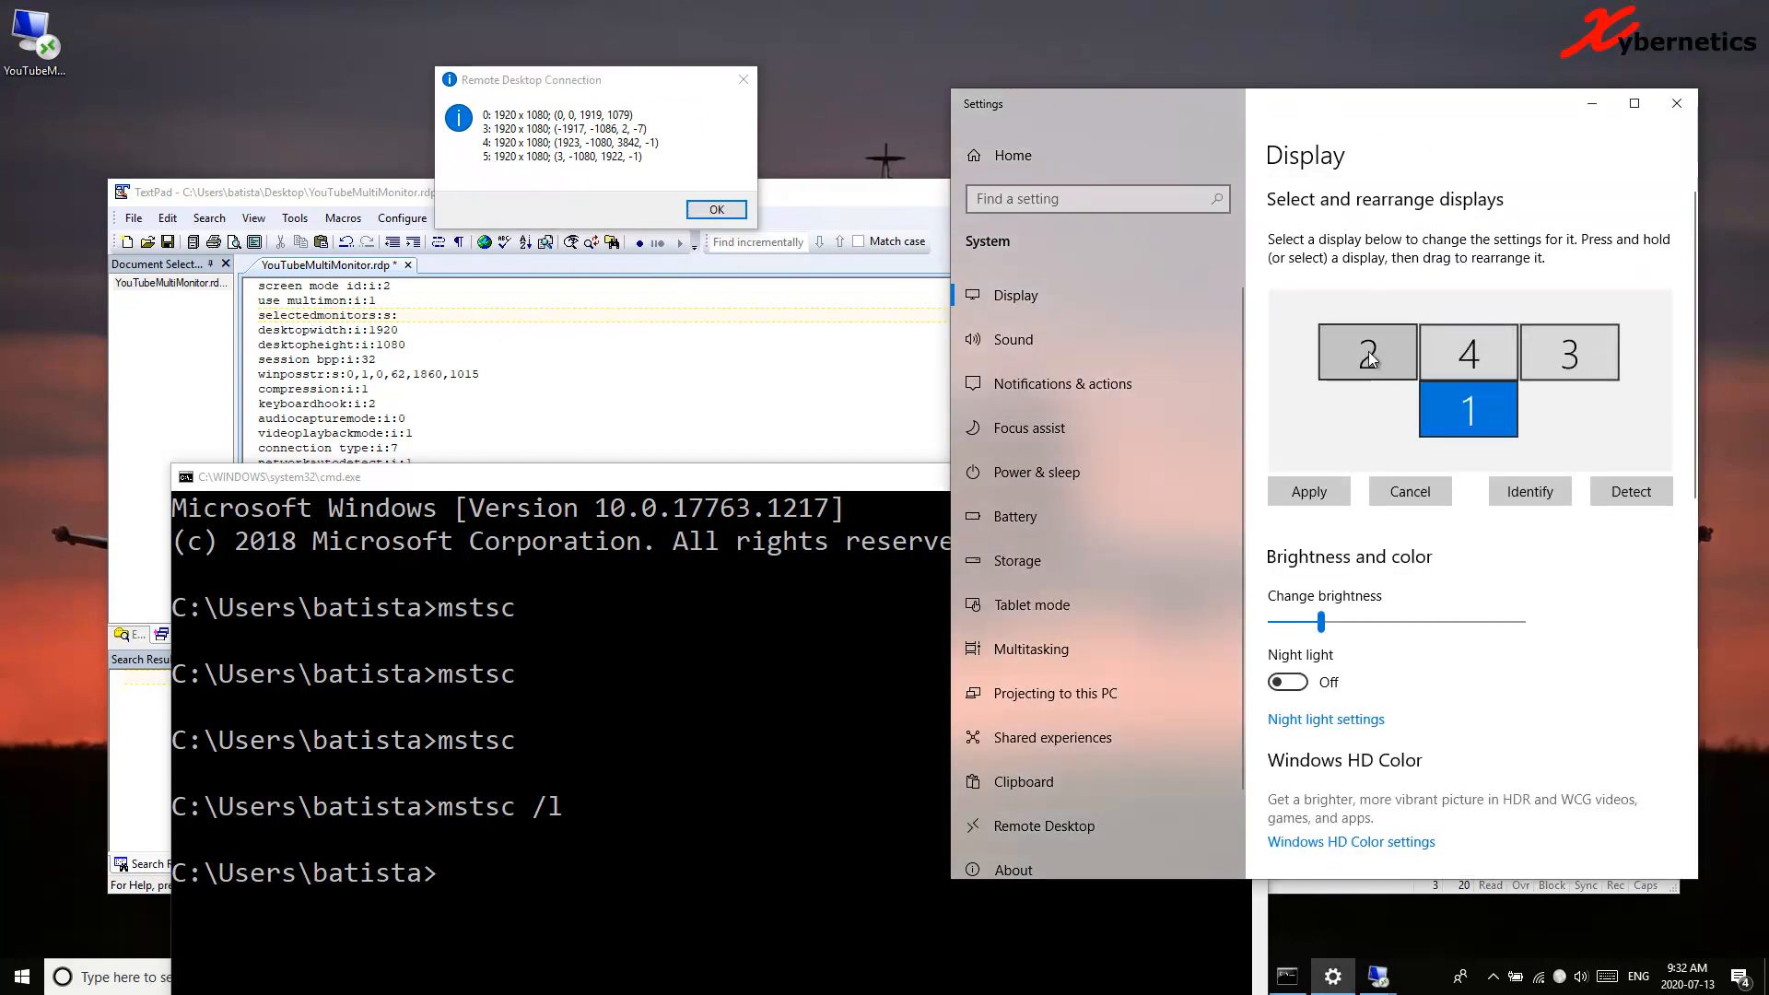
pyautogui.click(1555, 492)
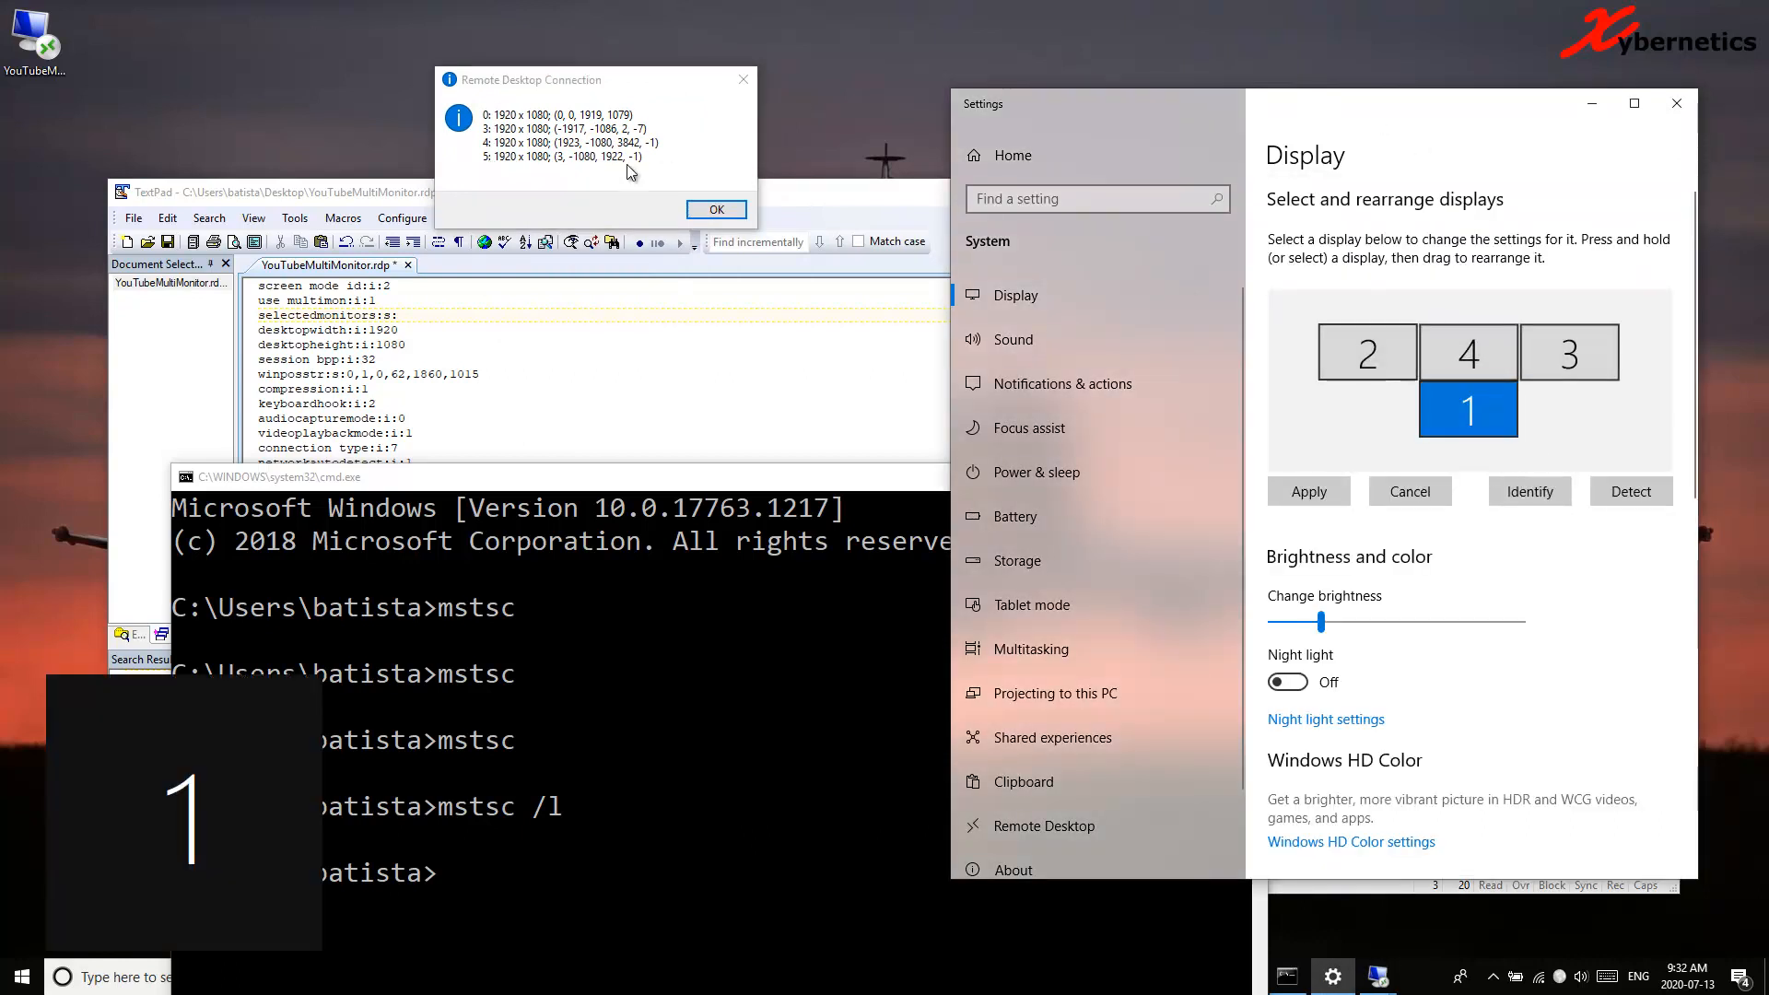
pyautogui.moveTo(590, 469); pyautogui.dragTo(866, 289)
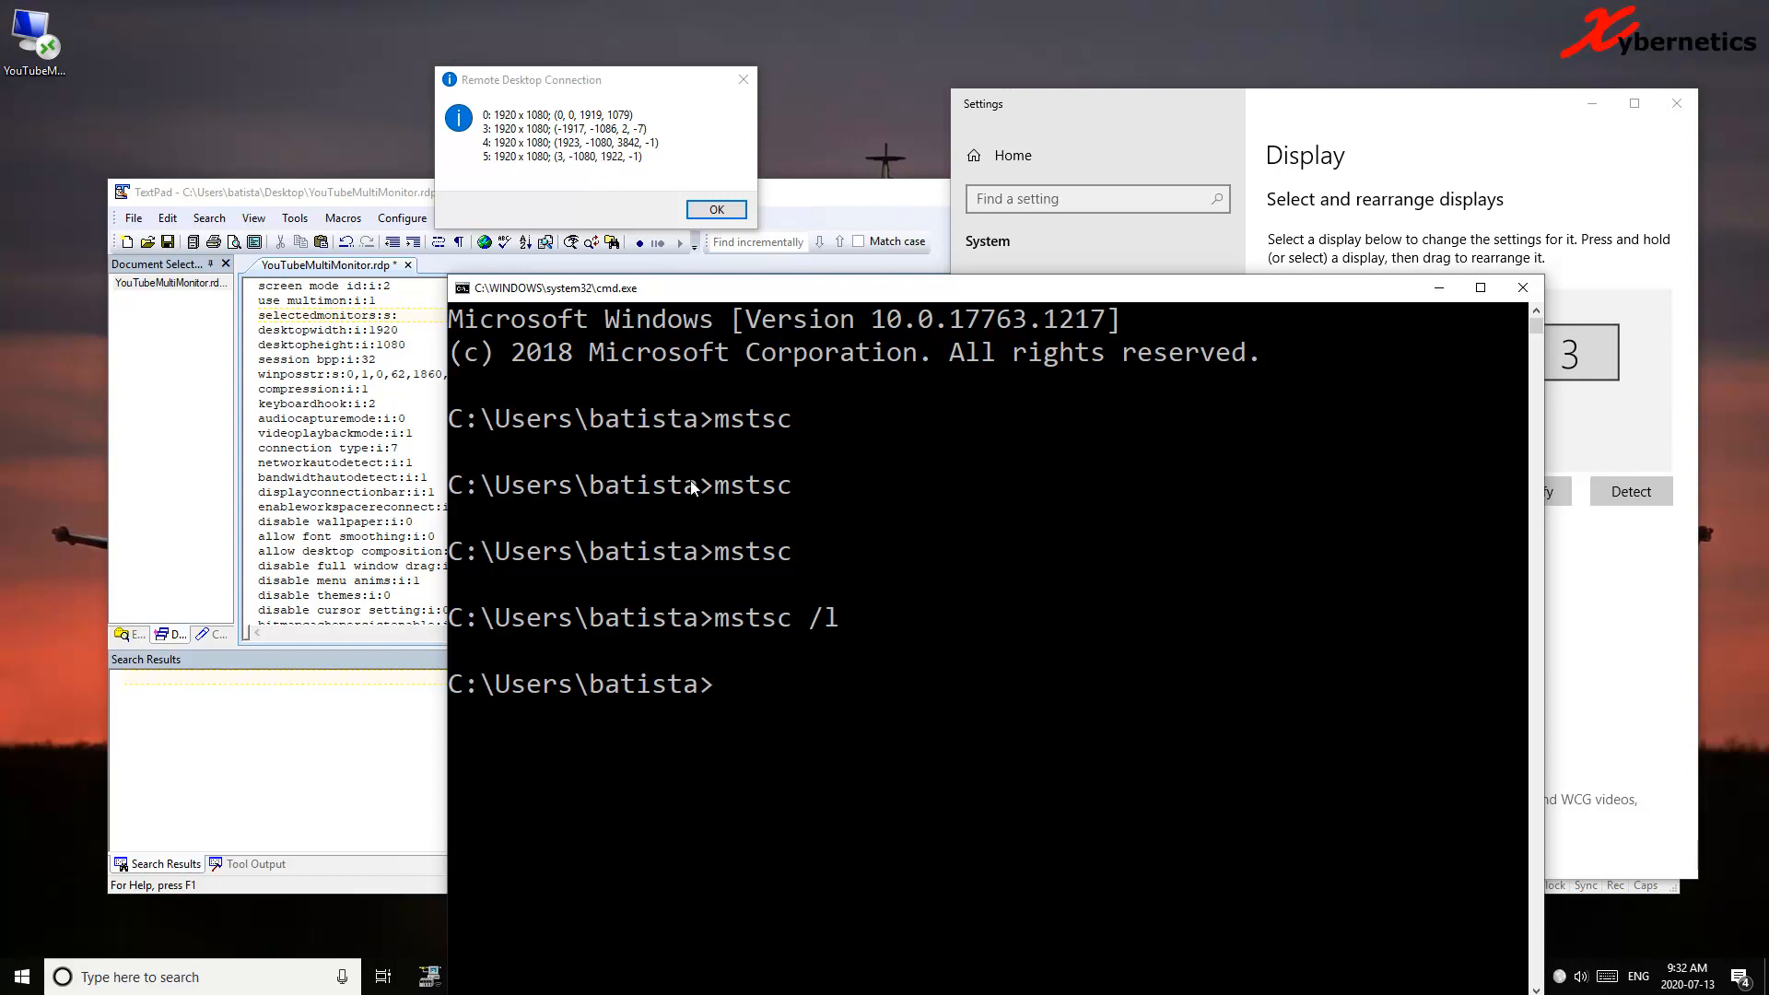
# Complete the selectedmonitors line in the RDP file as selectedmonitors:s:3 and save the file
pyautogui.click(410, 317)
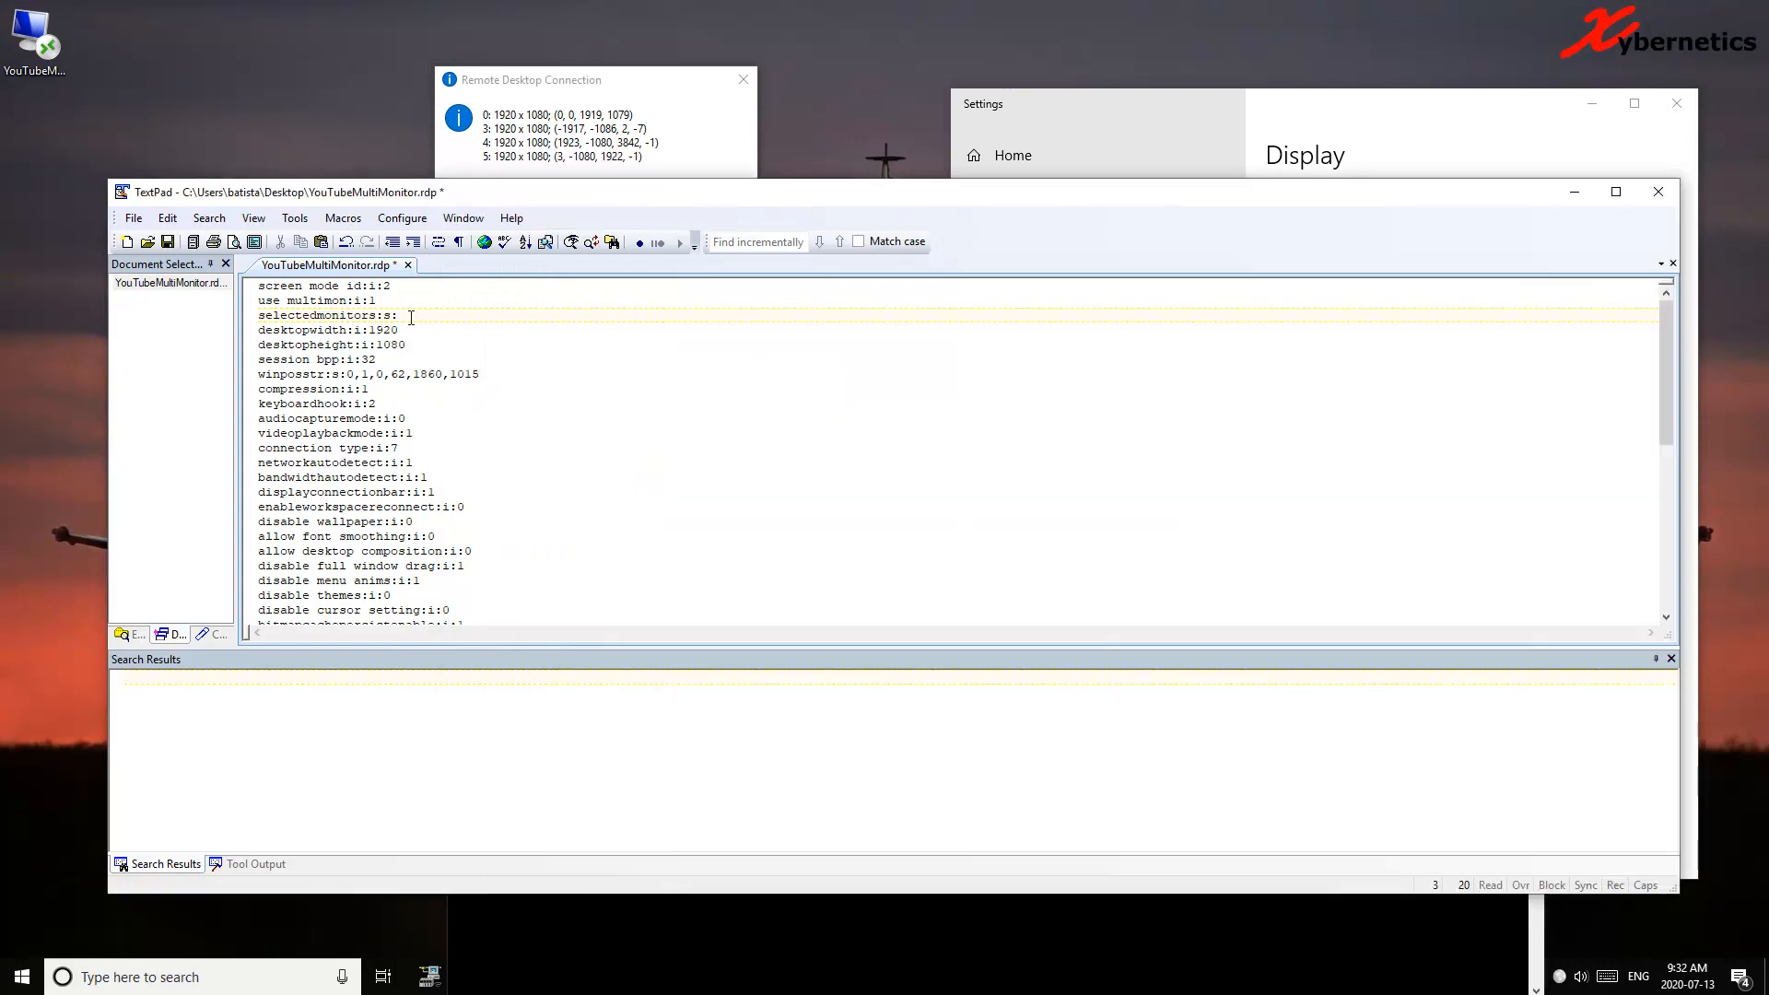
pyautogui.write('3')
pyautogui.moveTo(413, 315); pyautogui.dragTo(258, 297)
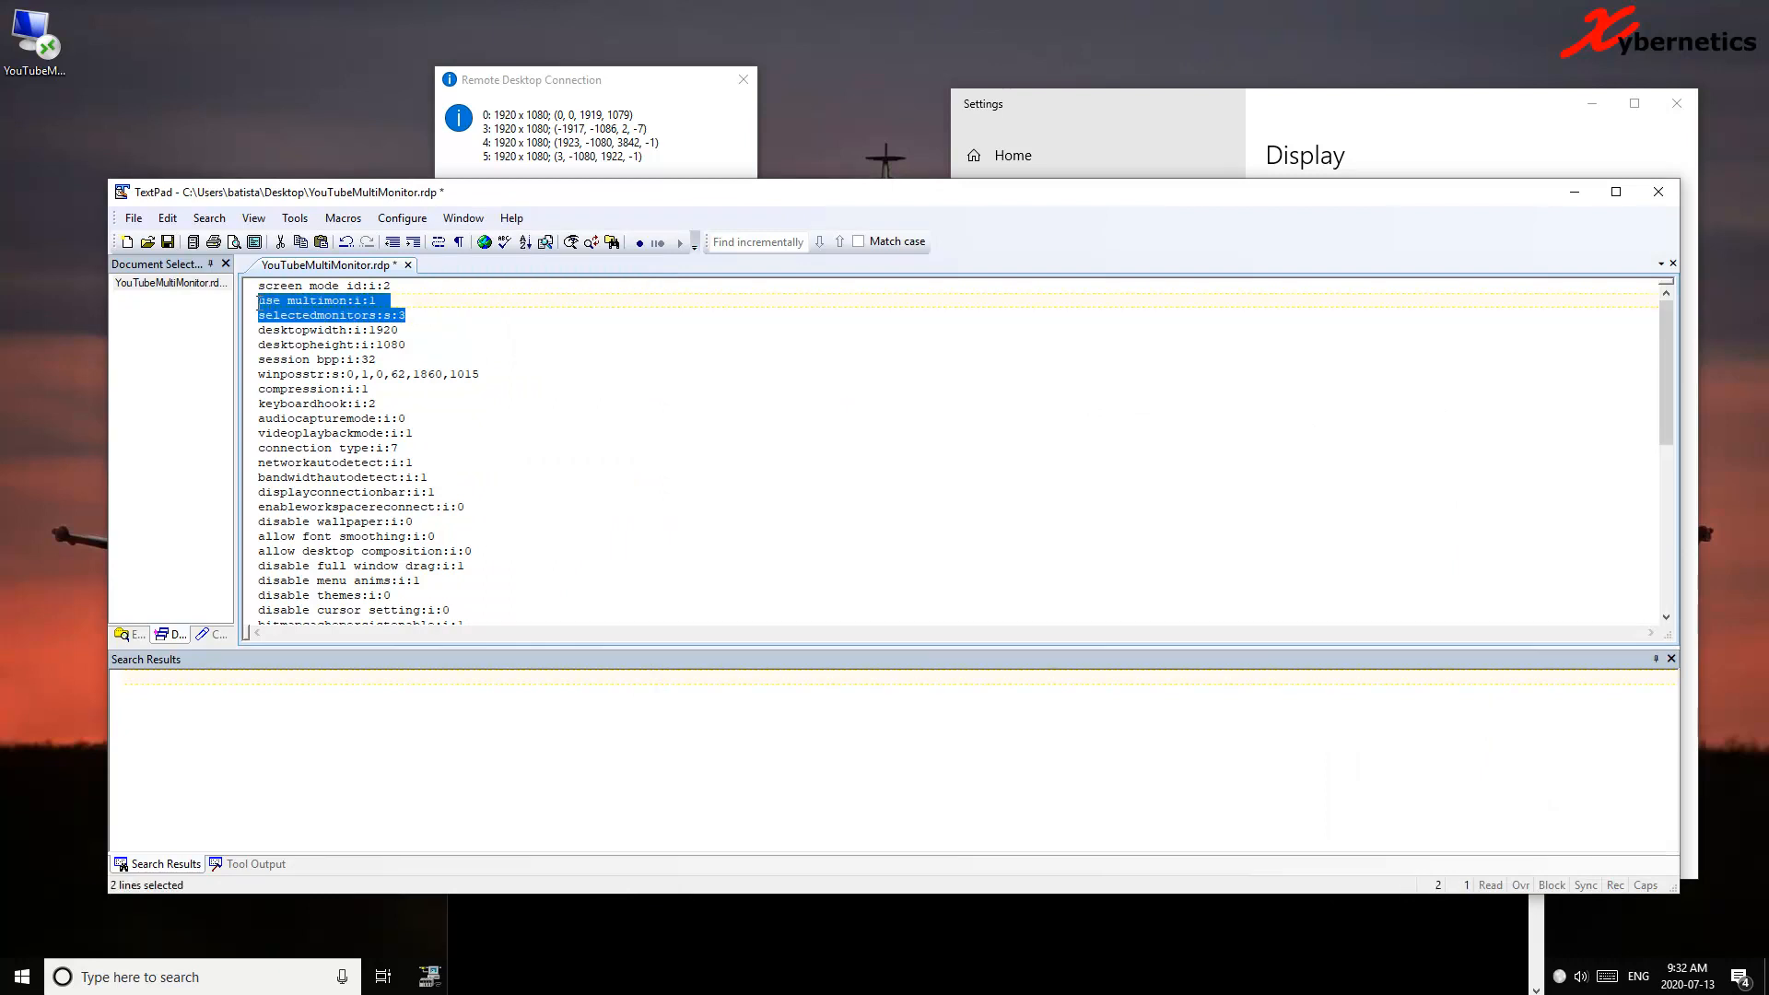
pyautogui.click(427, 327)
pyautogui.moveTo(401, 317); pyautogui.dragTo(410, 317)
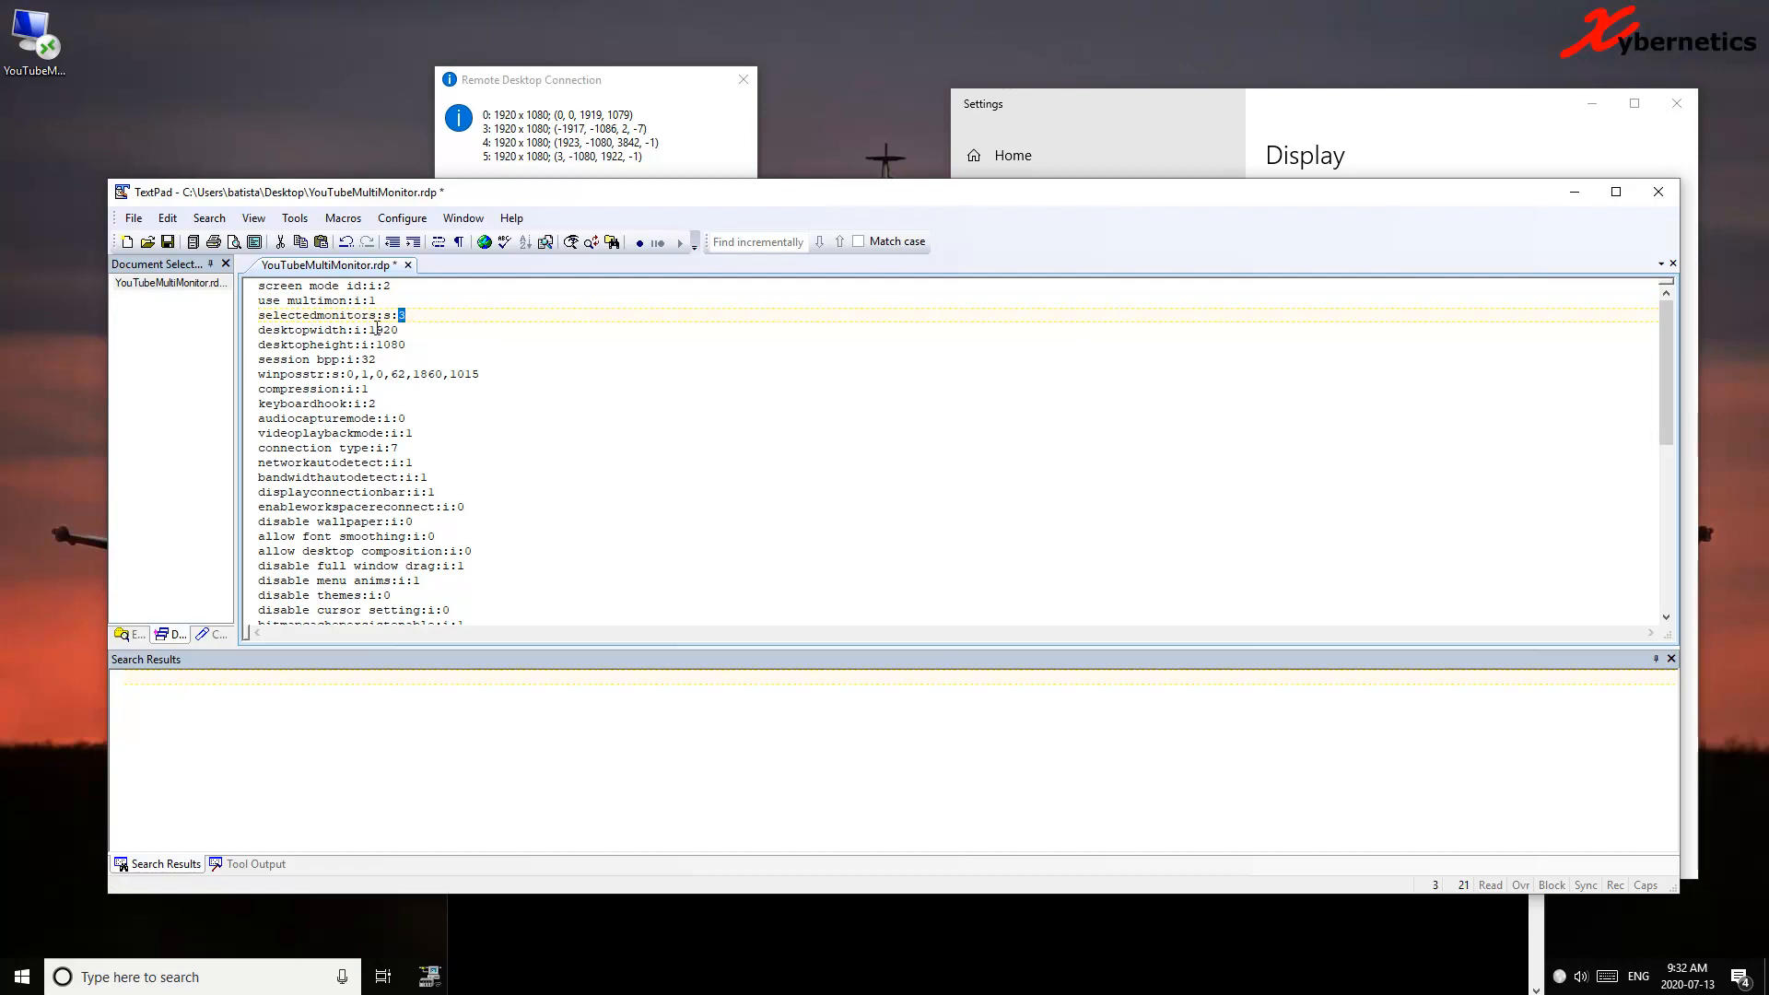
pyautogui.click(169, 243)
# Launch the YouTubeMultiMonitor connection from the desktop to test monitor ID 3, entering the account password
pyautogui.click(33, 52)
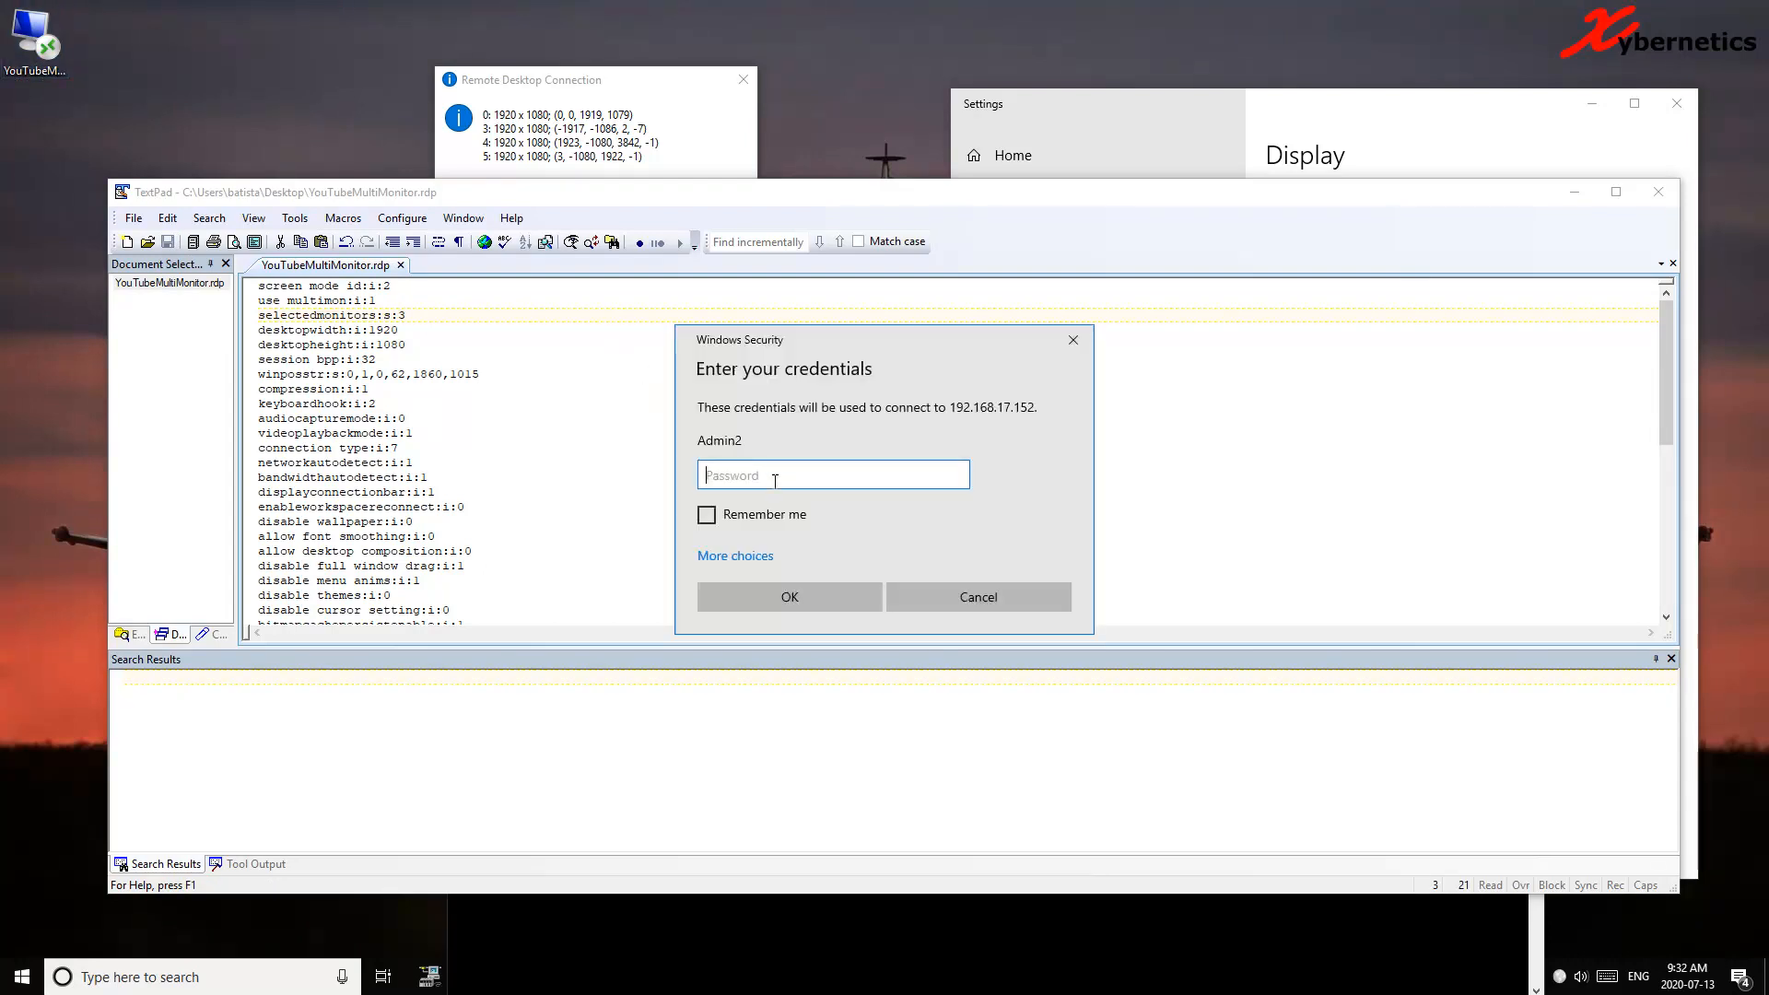
pyautogui.write('*********')
pyautogui.press('Return')
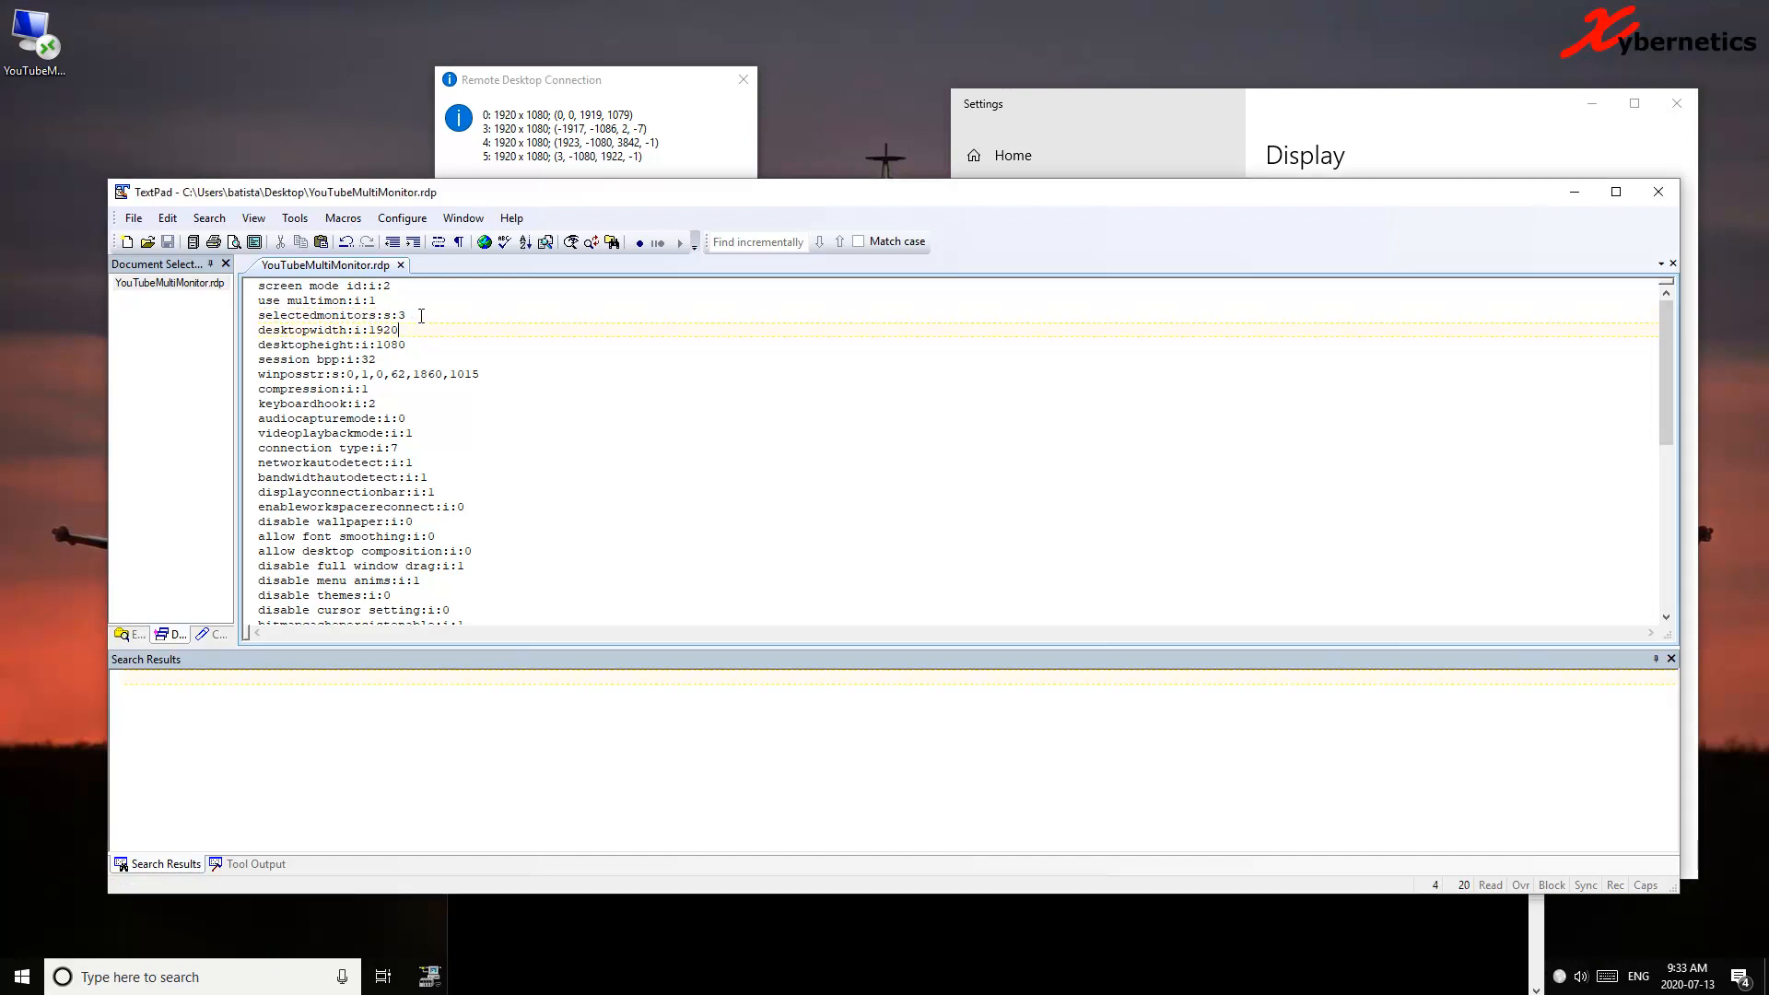
# Move the monitor ID list clear of the editor, then change the entry to selectedmonitors:s:4 and save the RDP file
pyautogui.click(573, 108)
pyautogui.moveTo(555, 79); pyautogui.dragTo(630, 37)
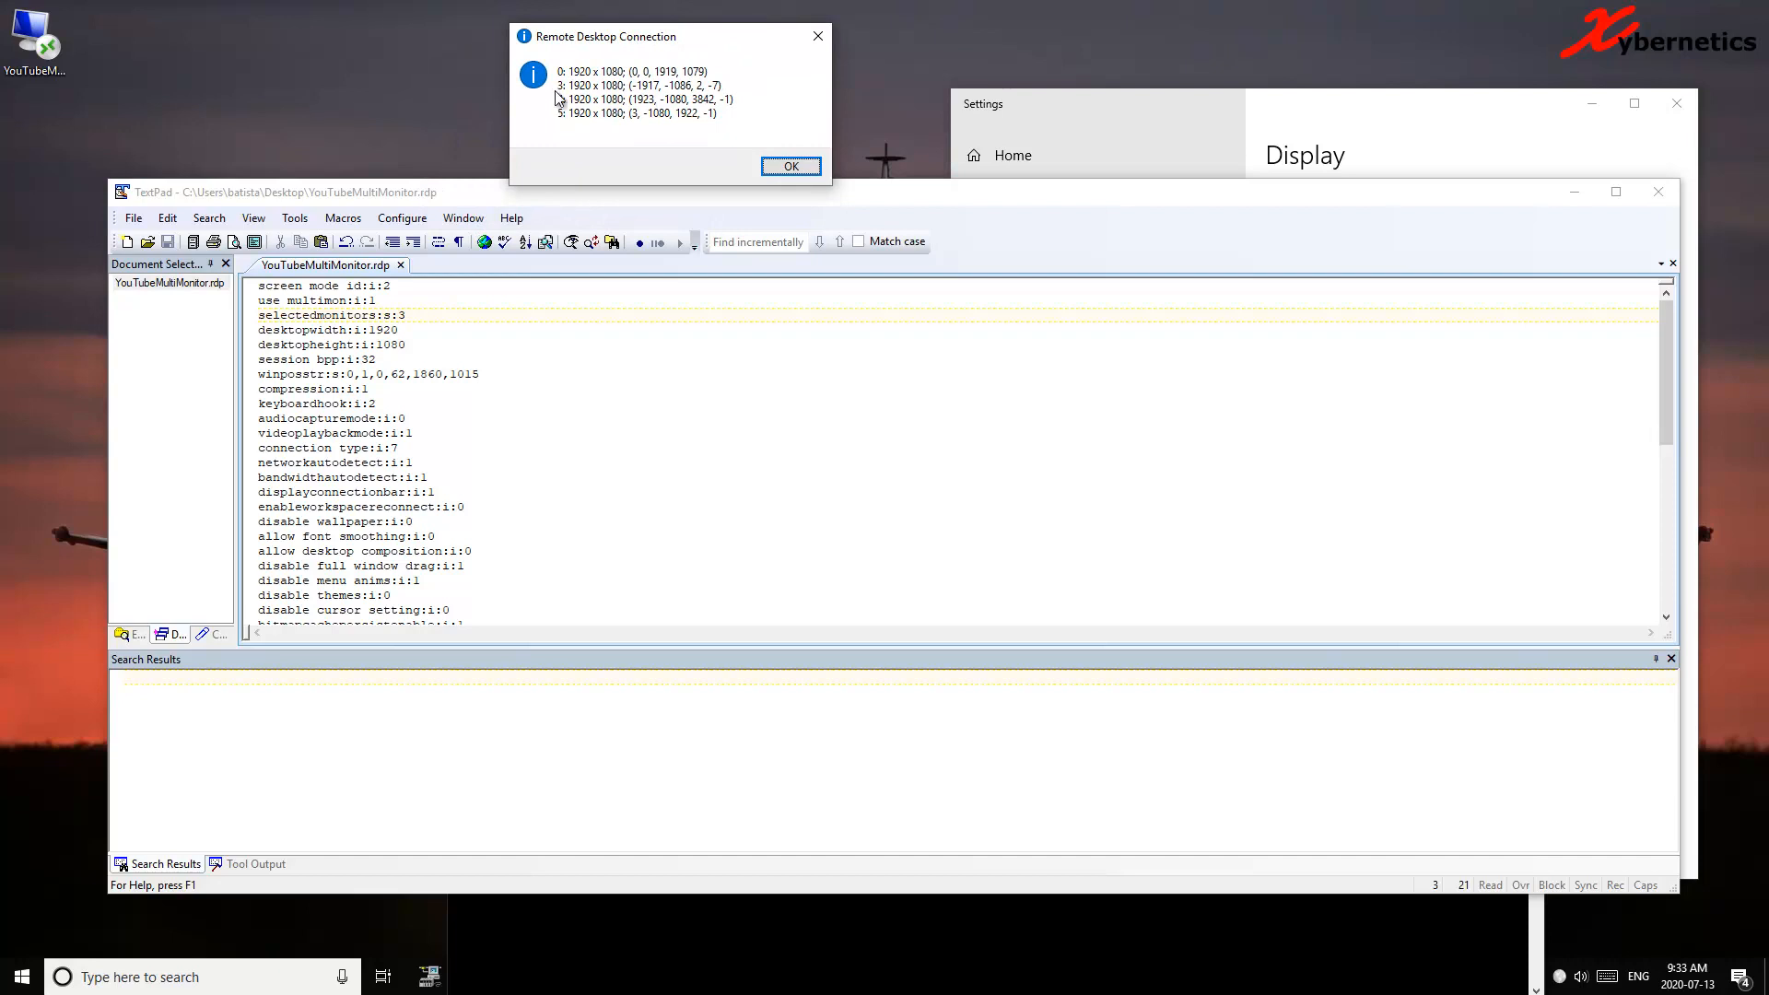
pyautogui.click(412, 315)
pyautogui.press('BackSpace')
pyautogui.write('4')
pyautogui.hotkey('ctrl', 's')
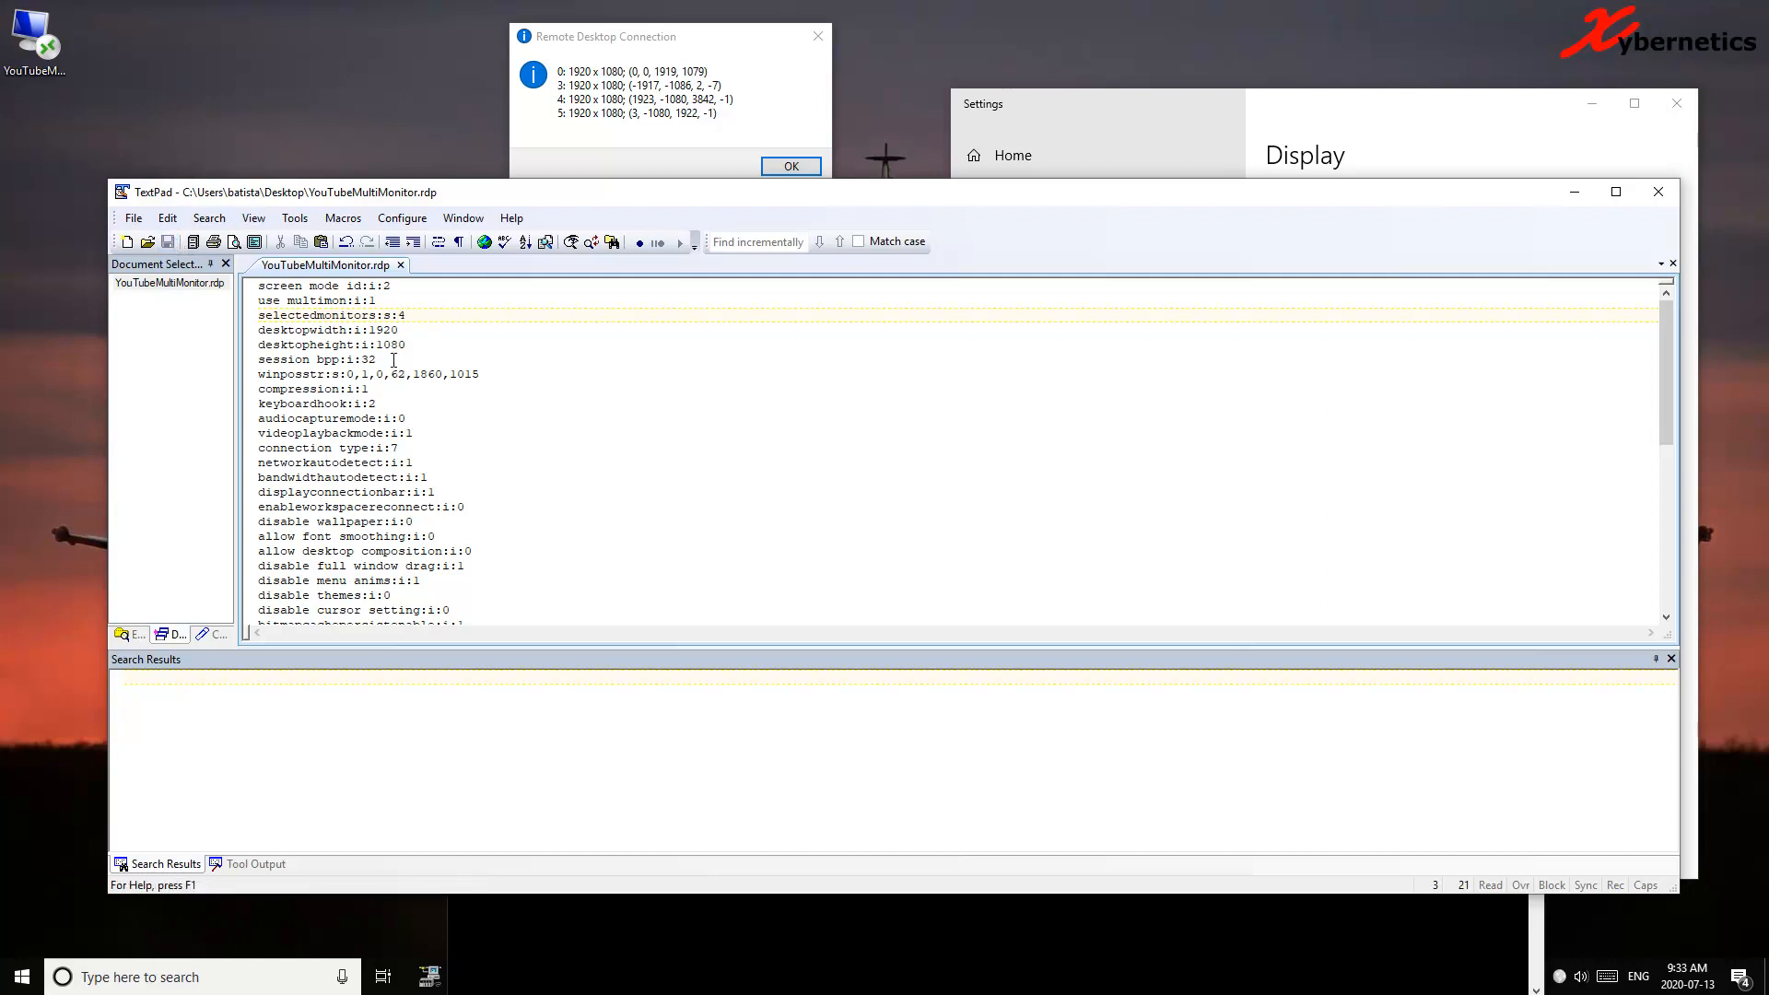
# Launch the YouTubeMultiMonitor connection from the desktop to test monitor ID 4, entering the account password with Caps Lock off
pyautogui.doubleClick(34, 61)
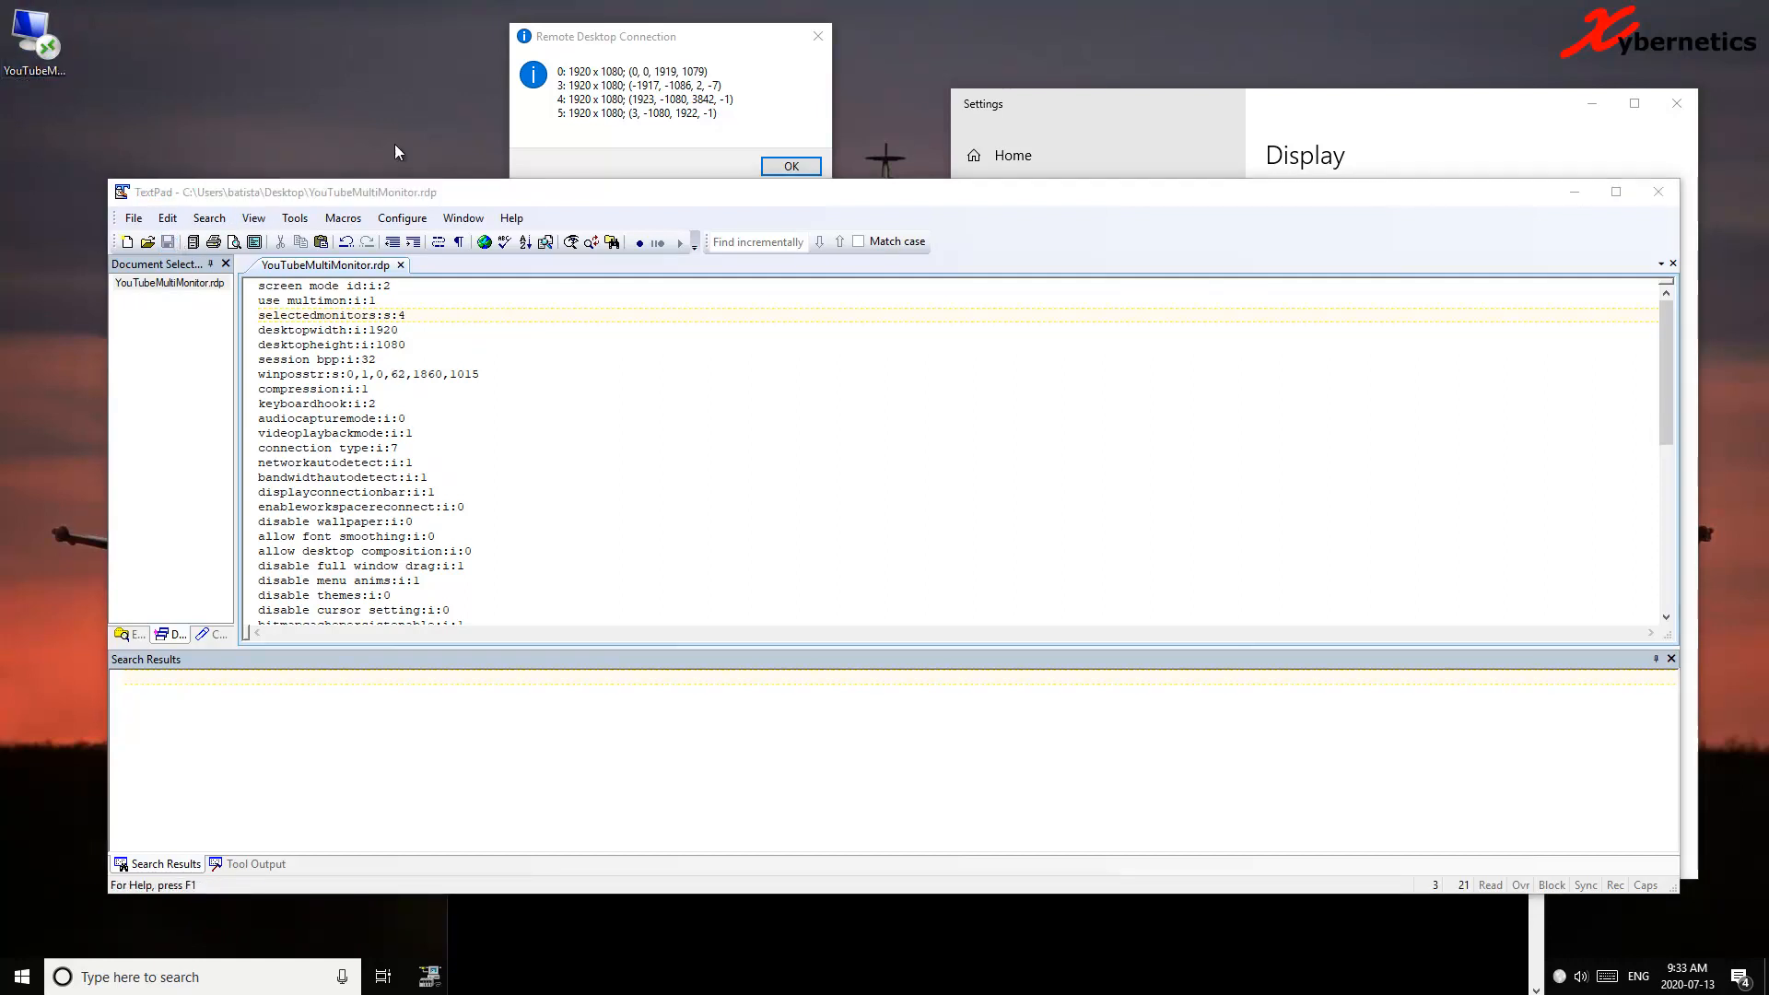
pyautogui.write('••••')
pyautogui.press('capslock')
pyautogui.press('BackSpace')
pyautogui.press('BackSpace')
pyautogui.press('BackSpace')
pyautogui.press('BackSpace')
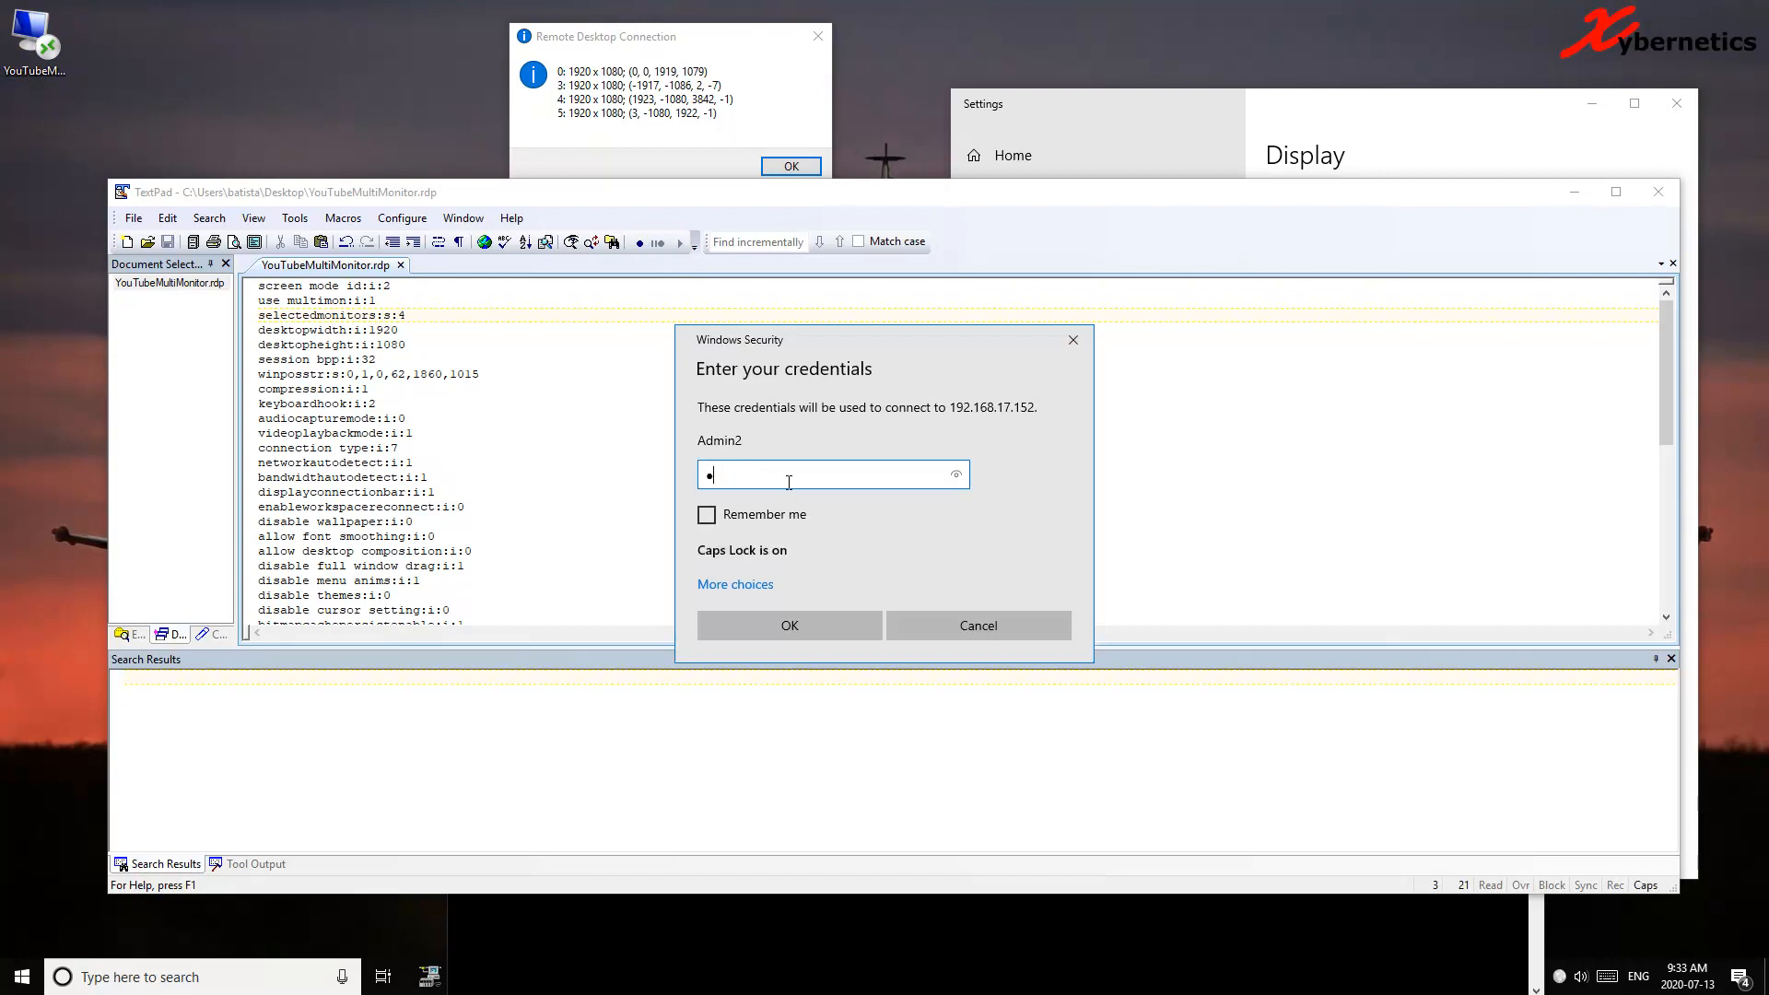
pyautogui.press('capslock')
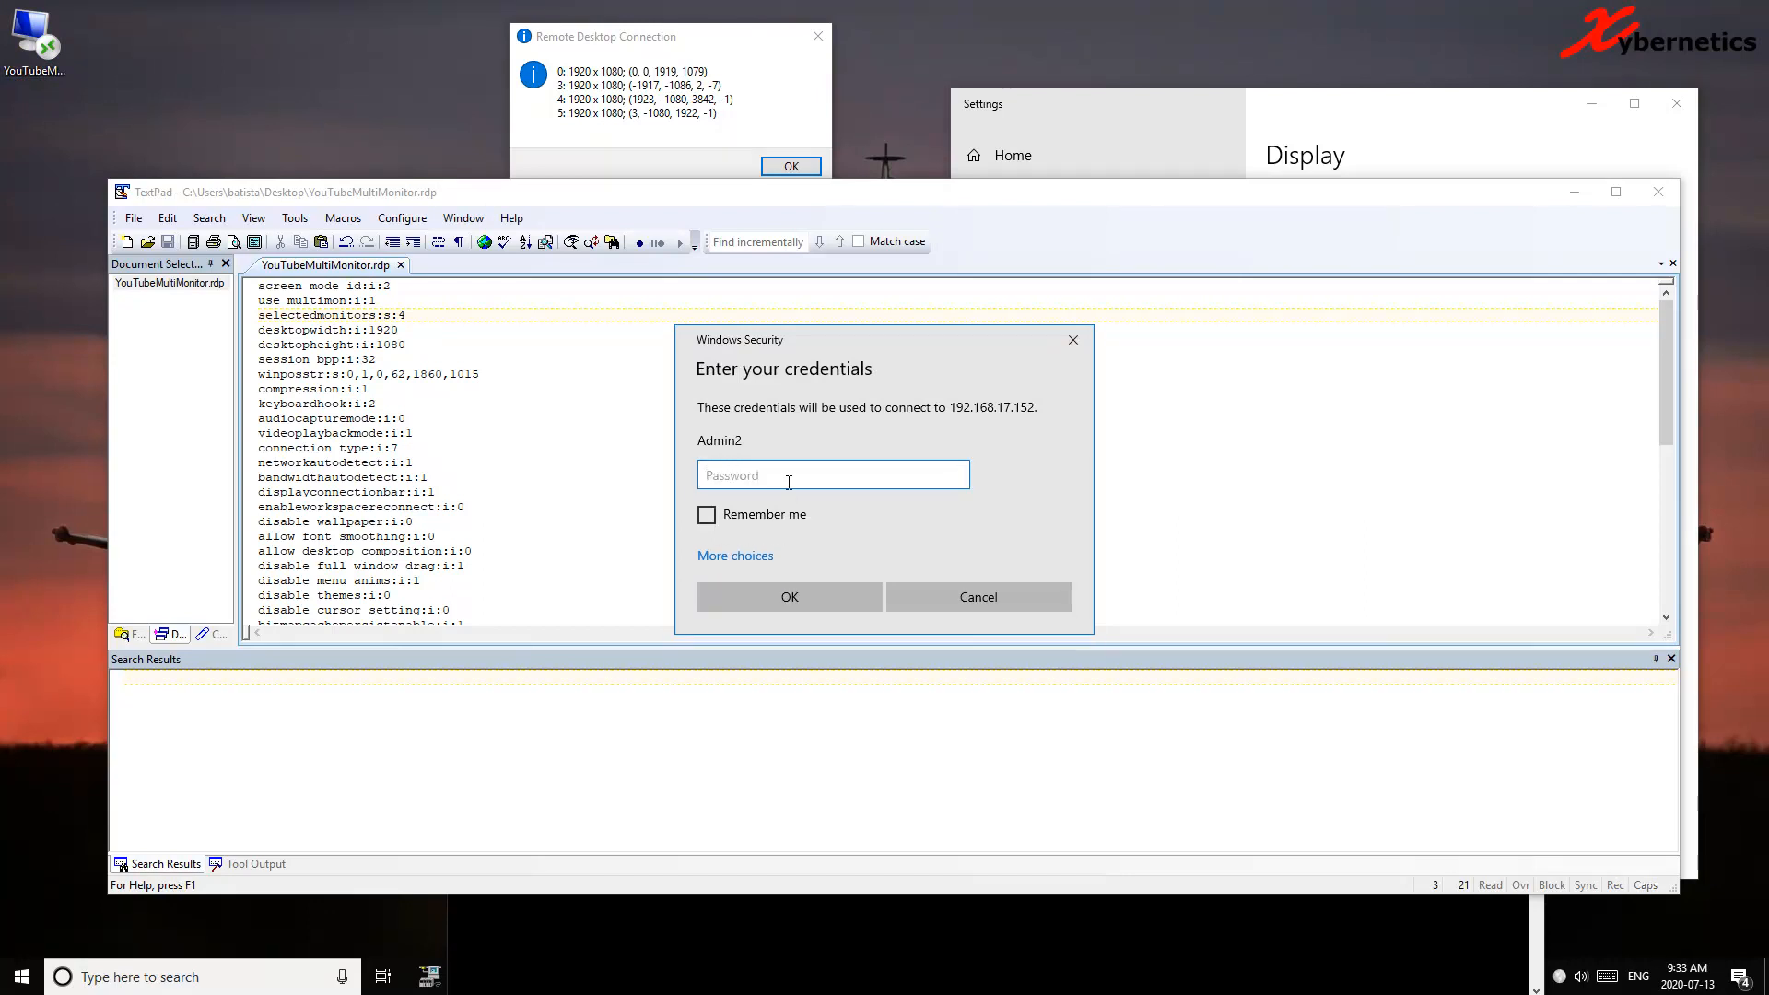
pyautogui.write('••••••••')
pyautogui.press('Return')
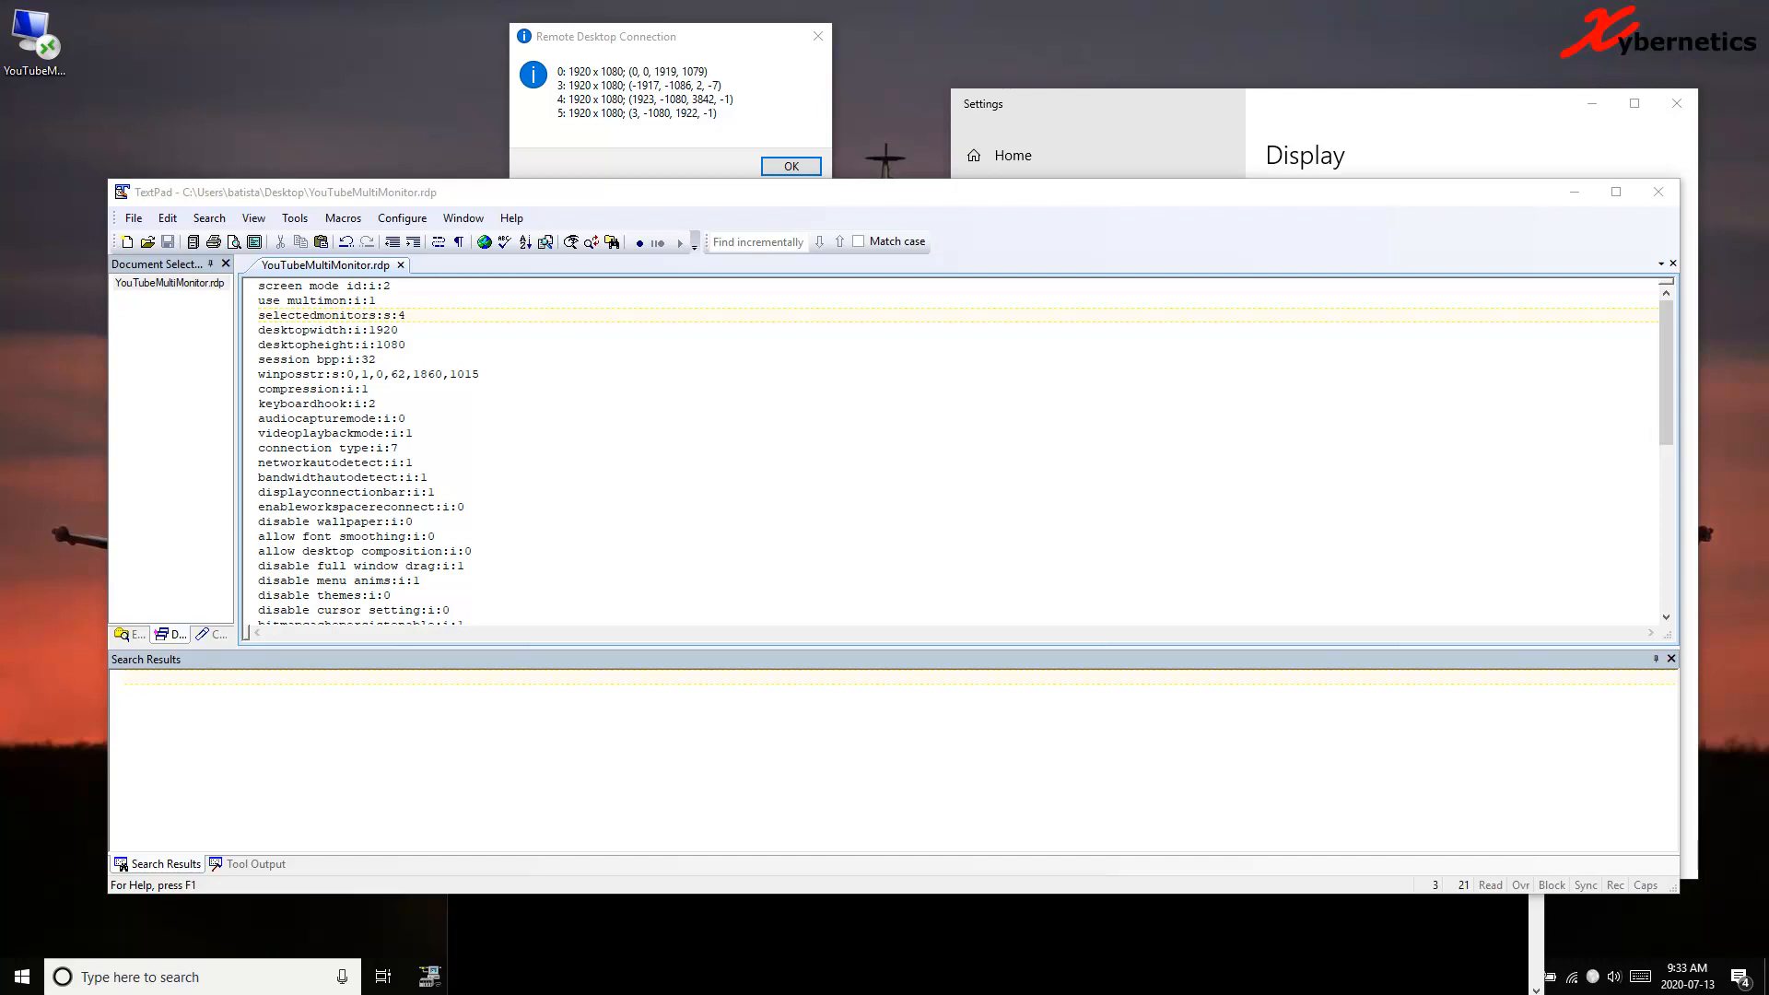
# Change the RDP file's entry to selectedmonitors:s:5 and save the file
pyautogui.click(450, 319)
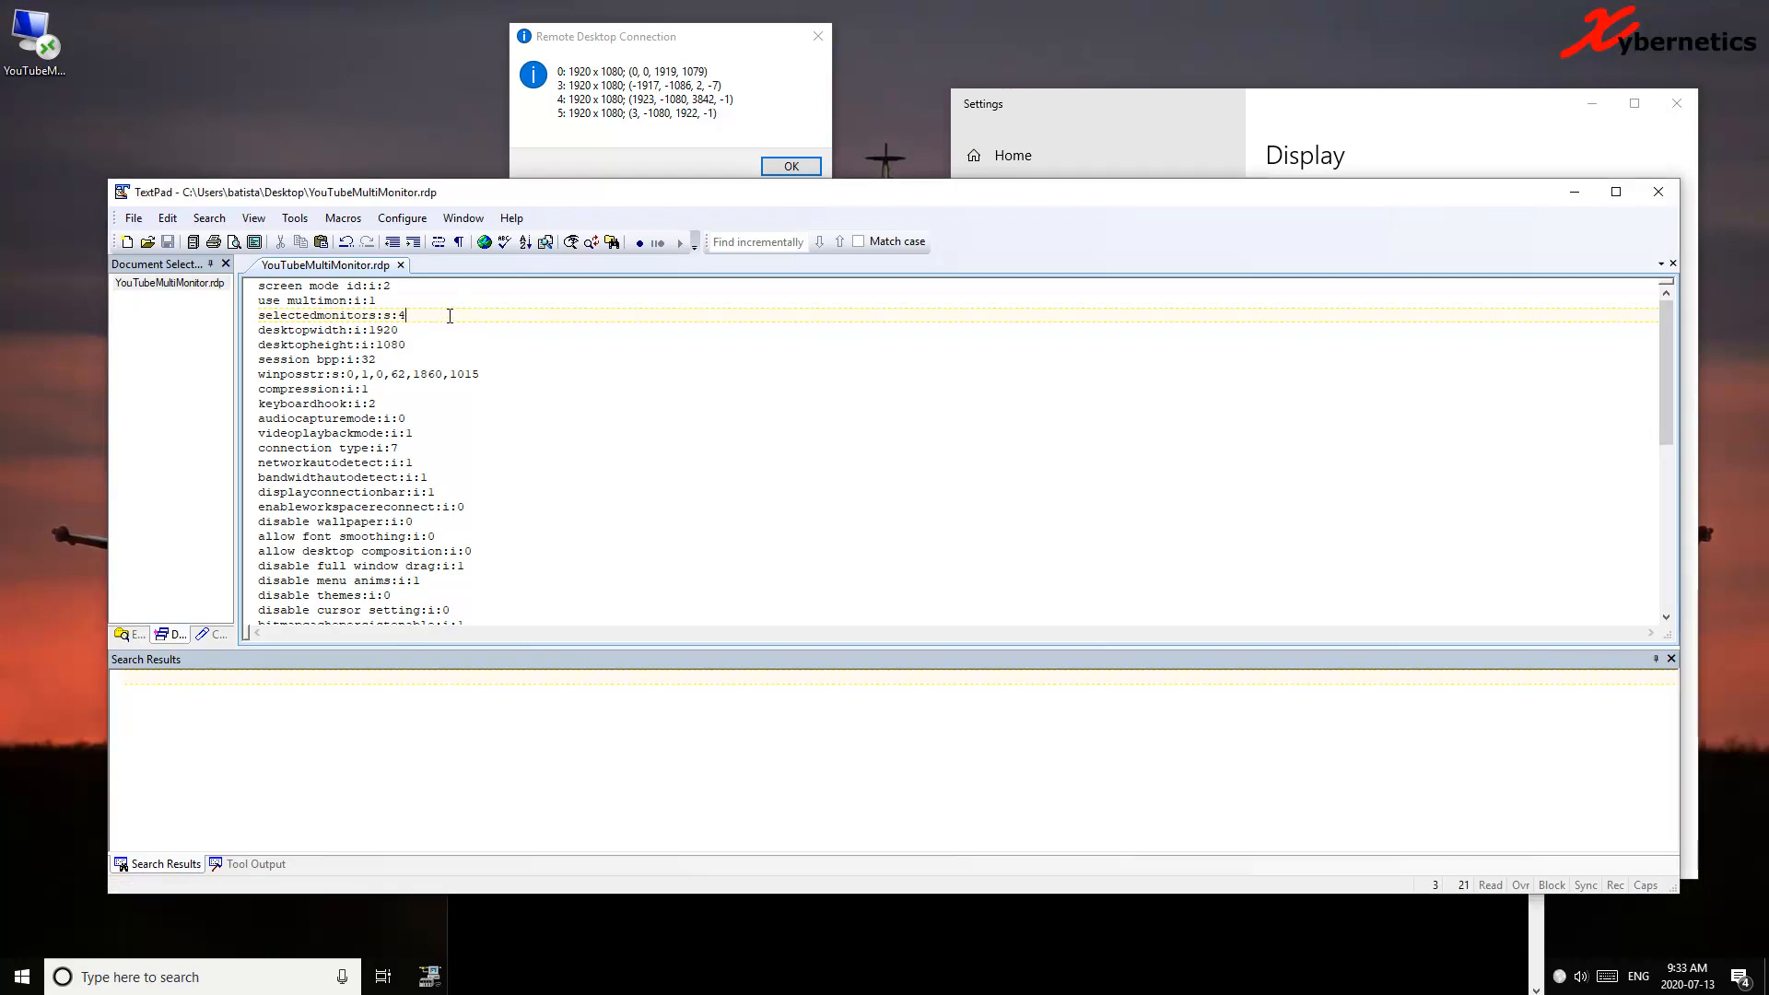
pyautogui.press('BackSpace')
pyautogui.write('5')
pyautogui.click(525, 332)
pyautogui.hotkey('ctrl', 's')
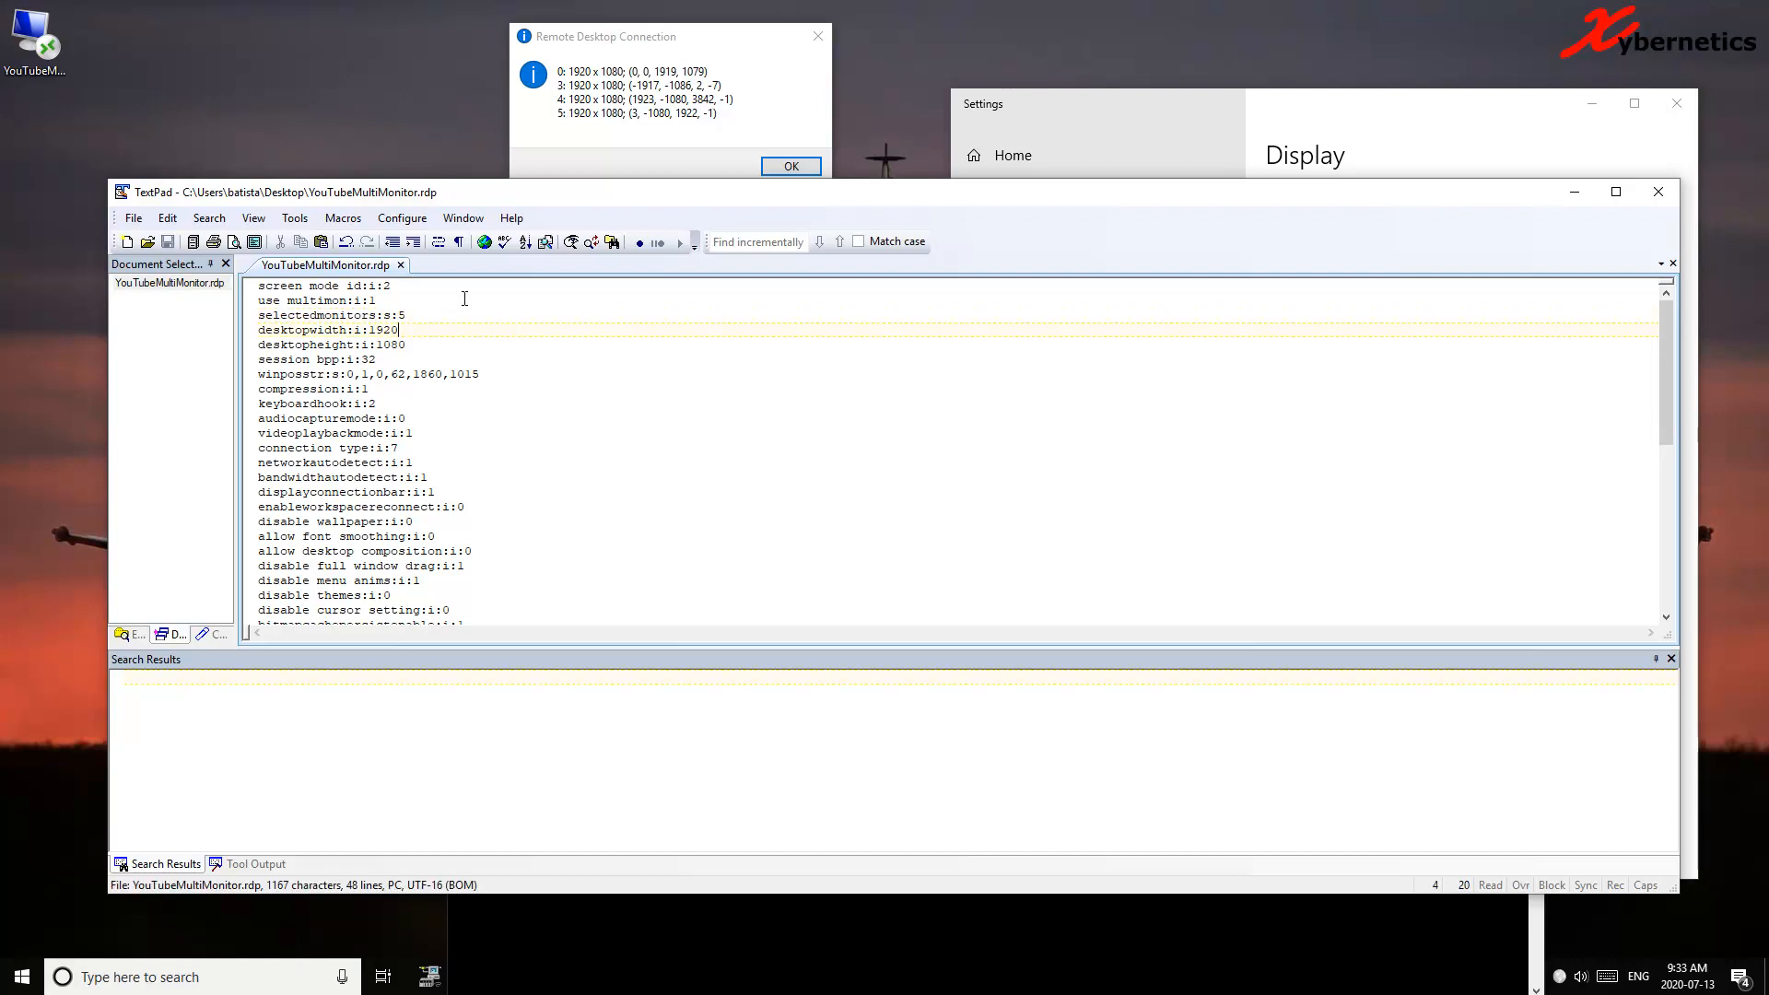
# Launch the YouTubeMultiMonitor connection from the desktop to test monitor ID 5, entering the account password
pyautogui.doubleClick(32, 37)
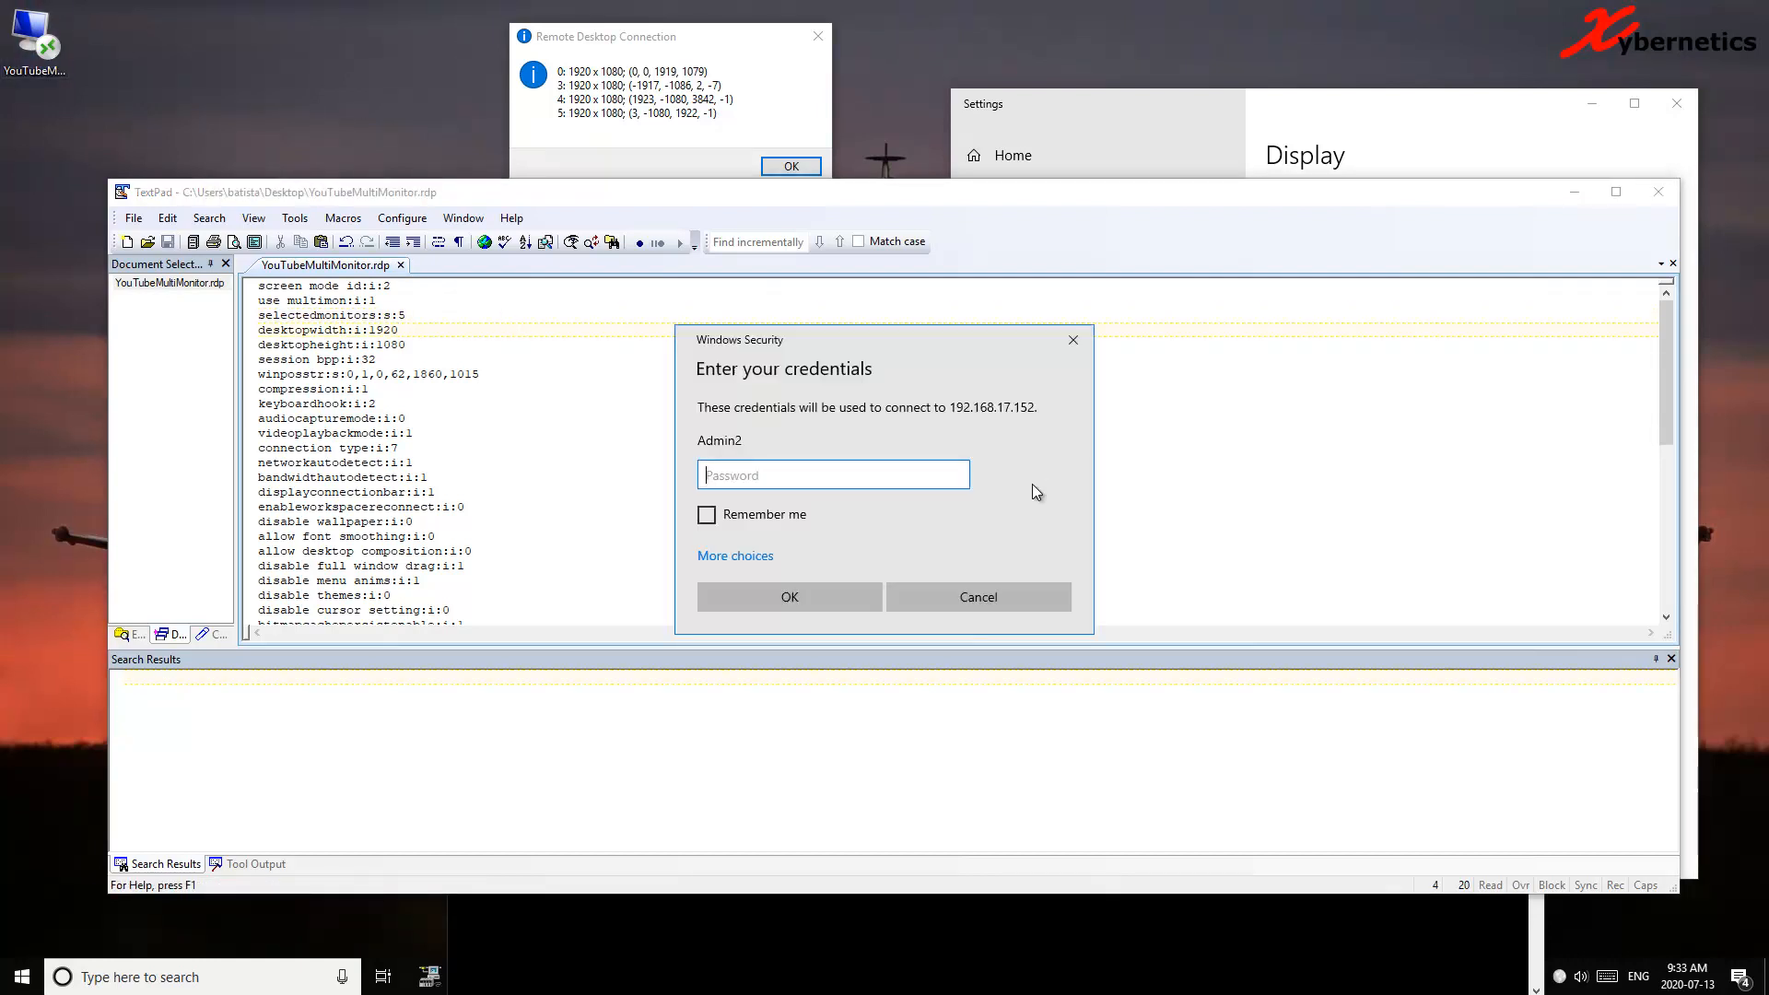
pyautogui.write('********')
pyautogui.press('Return')
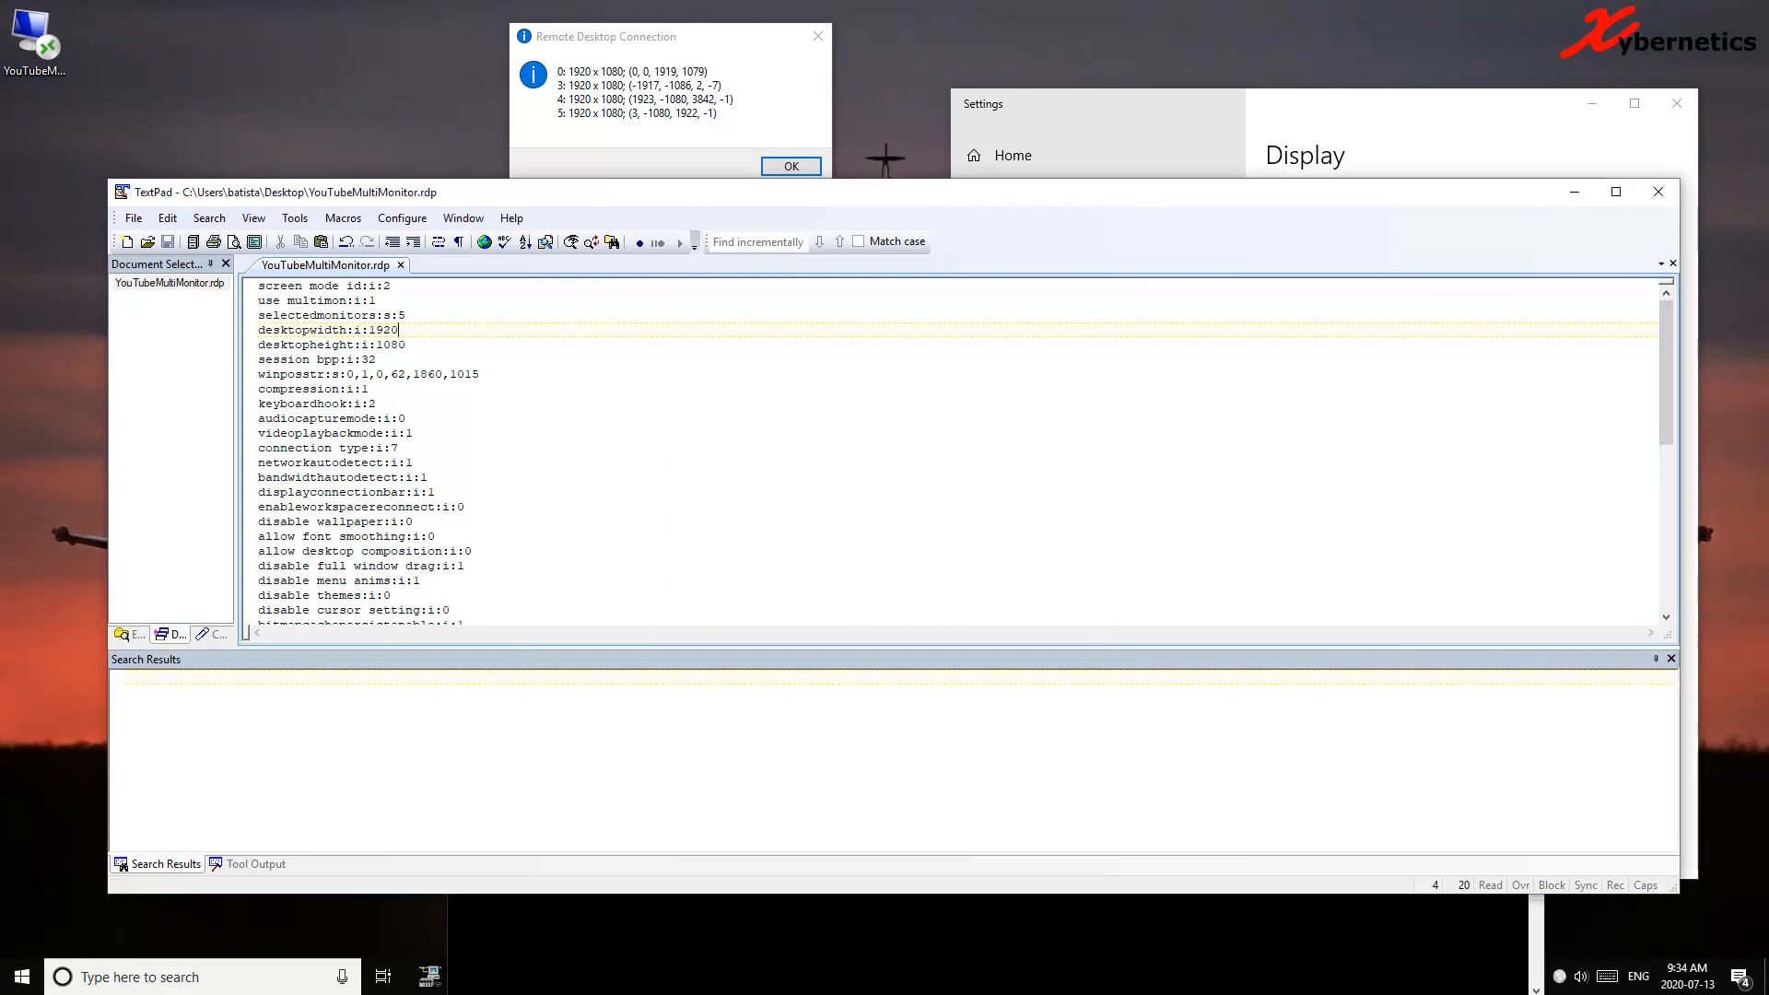
# Examine how displays 4 and 3 sit next to each other in the display settings' monitor arrangement
pyautogui.click(397, 345)
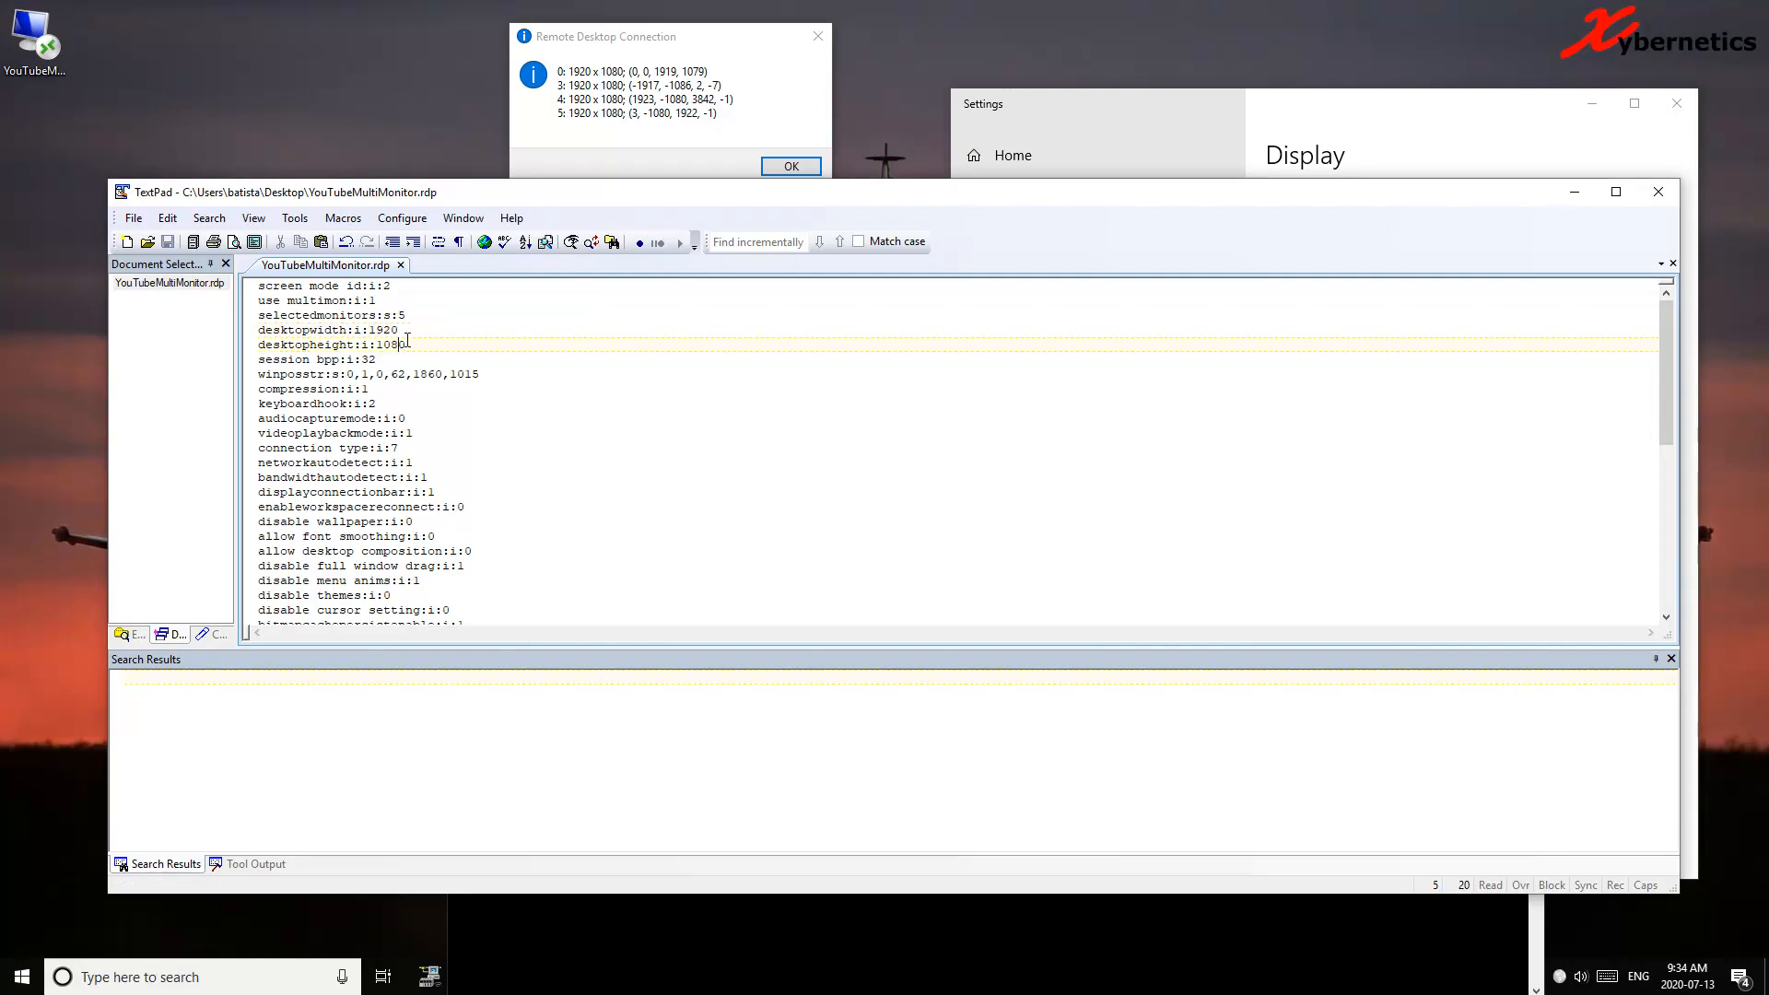
pyautogui.click(1337, 130)
pyautogui.click(1471, 351)
pyautogui.click(1534, 353)
pyautogui.click(1495, 352)
pyautogui.click(1561, 356)
pyautogui.moveTo(1491, 341); pyautogui.dragTo(1503, 354)
pyautogui.click(1479, 351)
pyautogui.click(1545, 357)
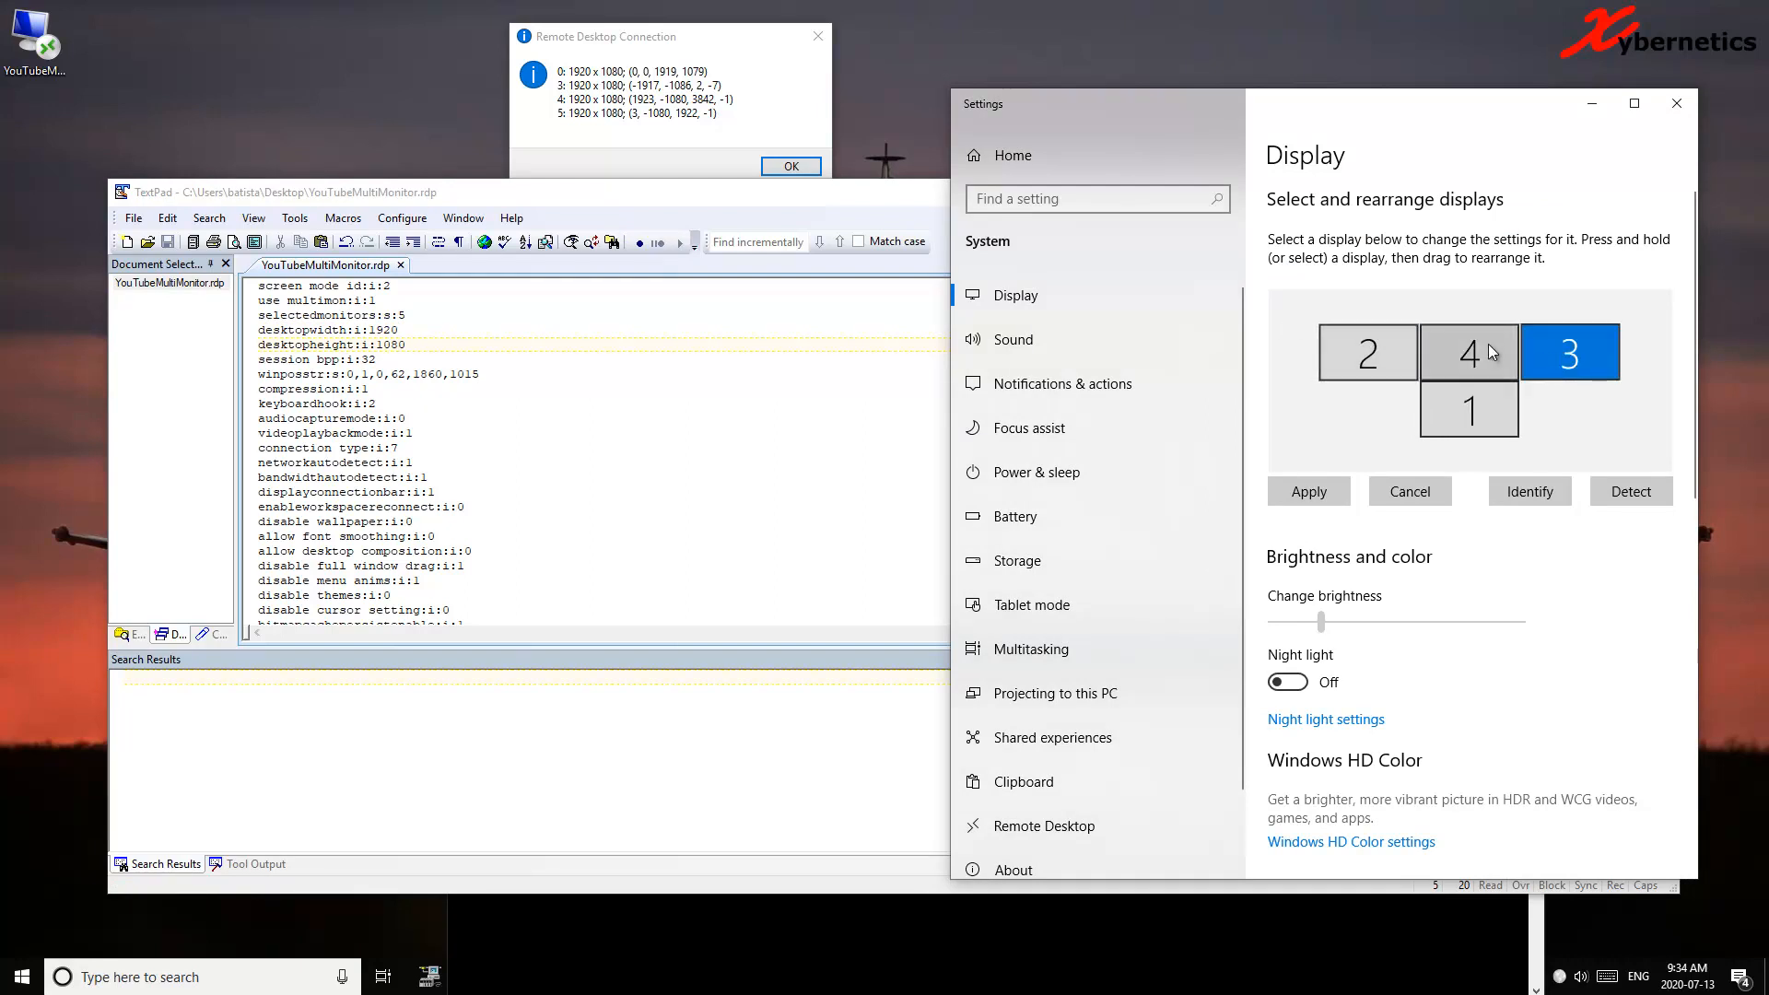
# Add a second monitor ID to the RDP file's entry so it reads selectedmonitors:s:5,4
pyautogui.click(445, 318)
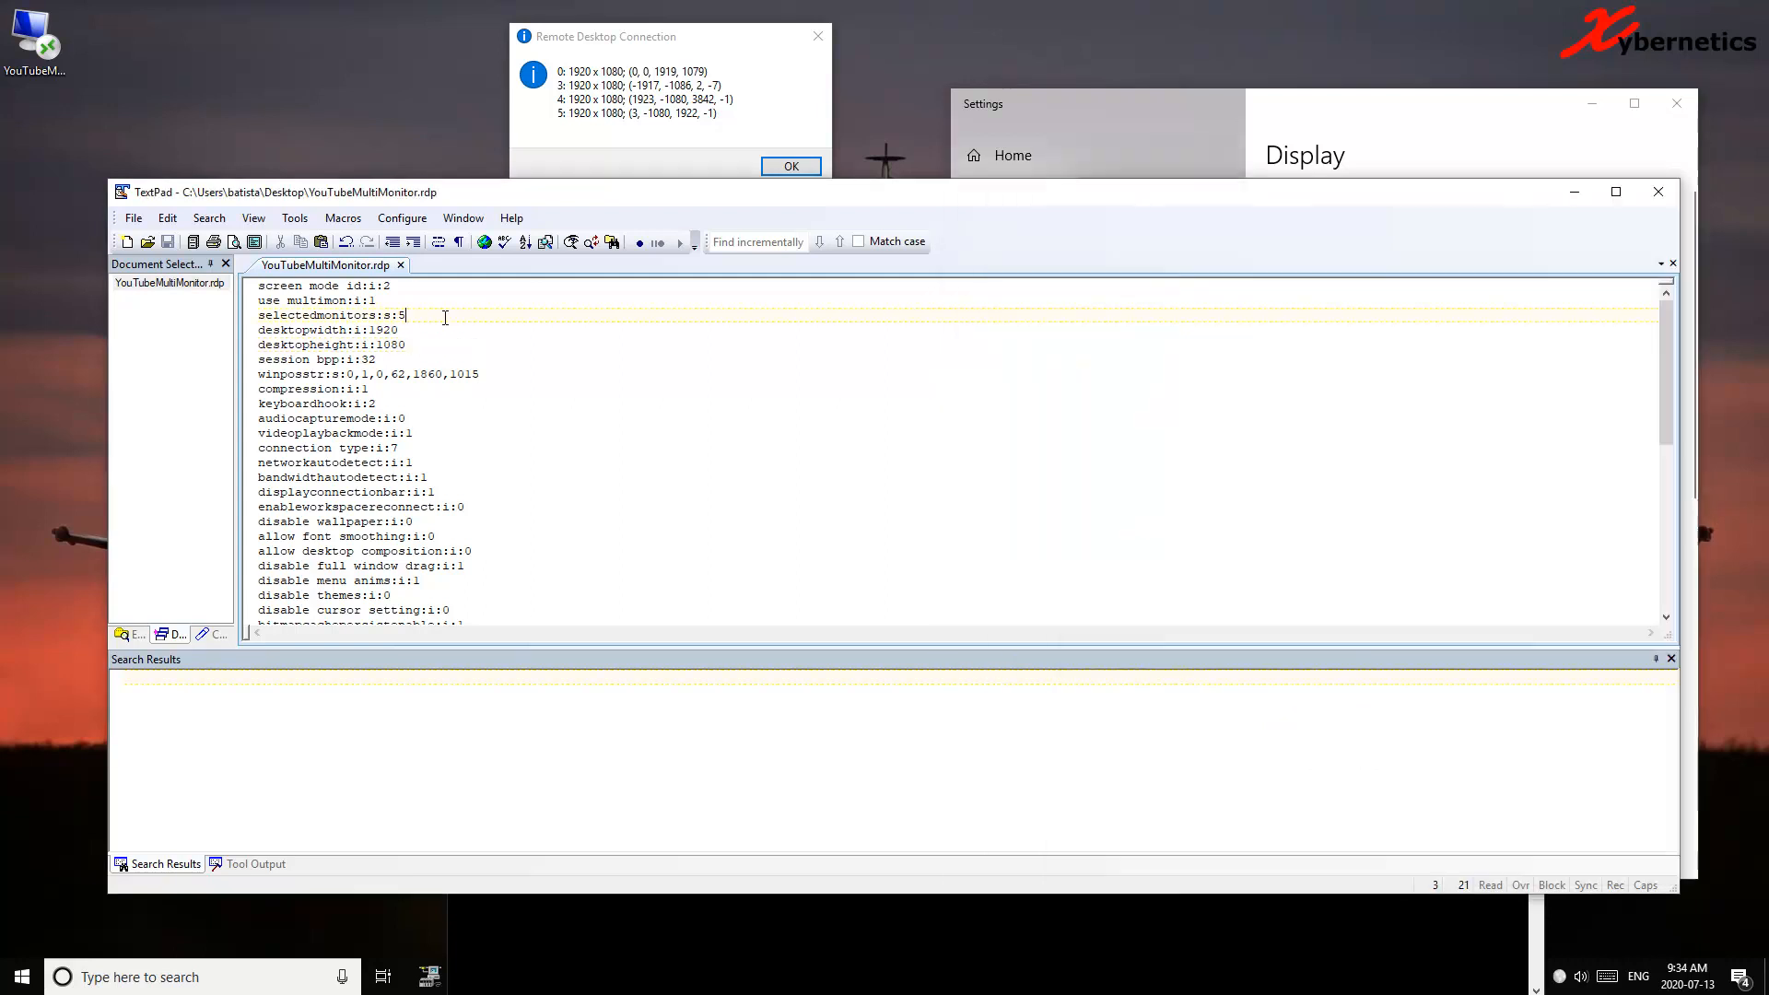
pyautogui.write(',4')
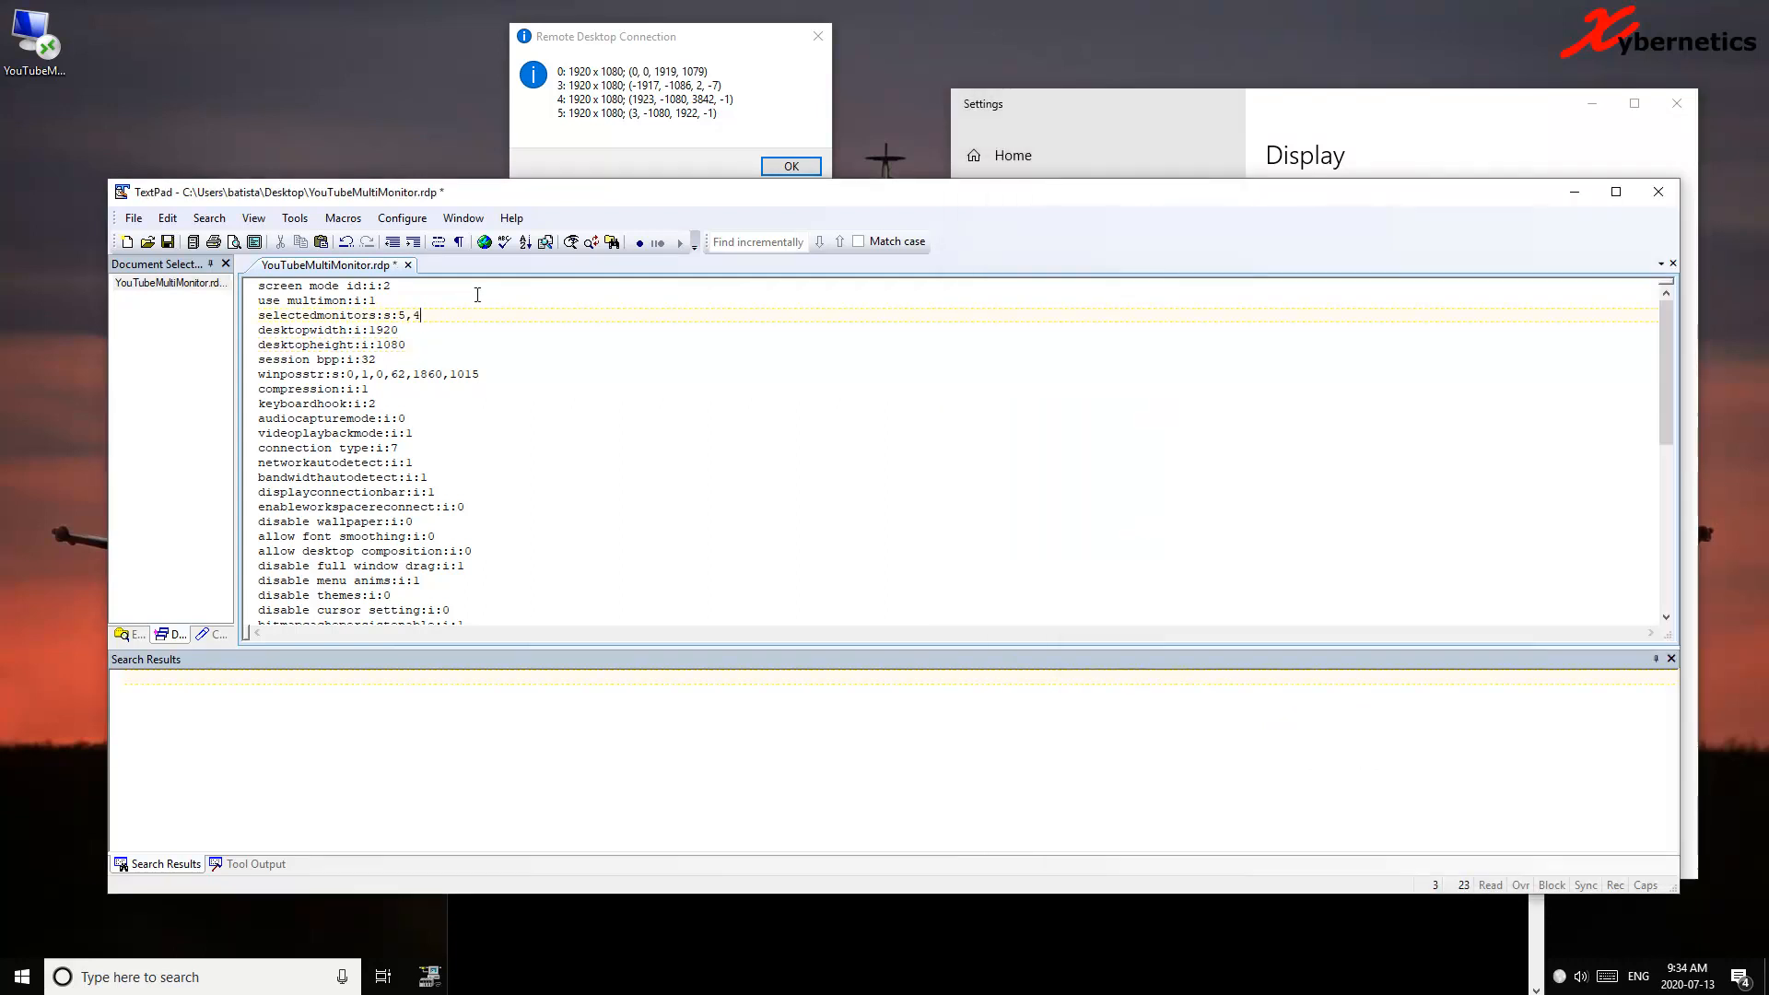
pyautogui.moveTo(399, 315); pyautogui.dragTo(435, 318)
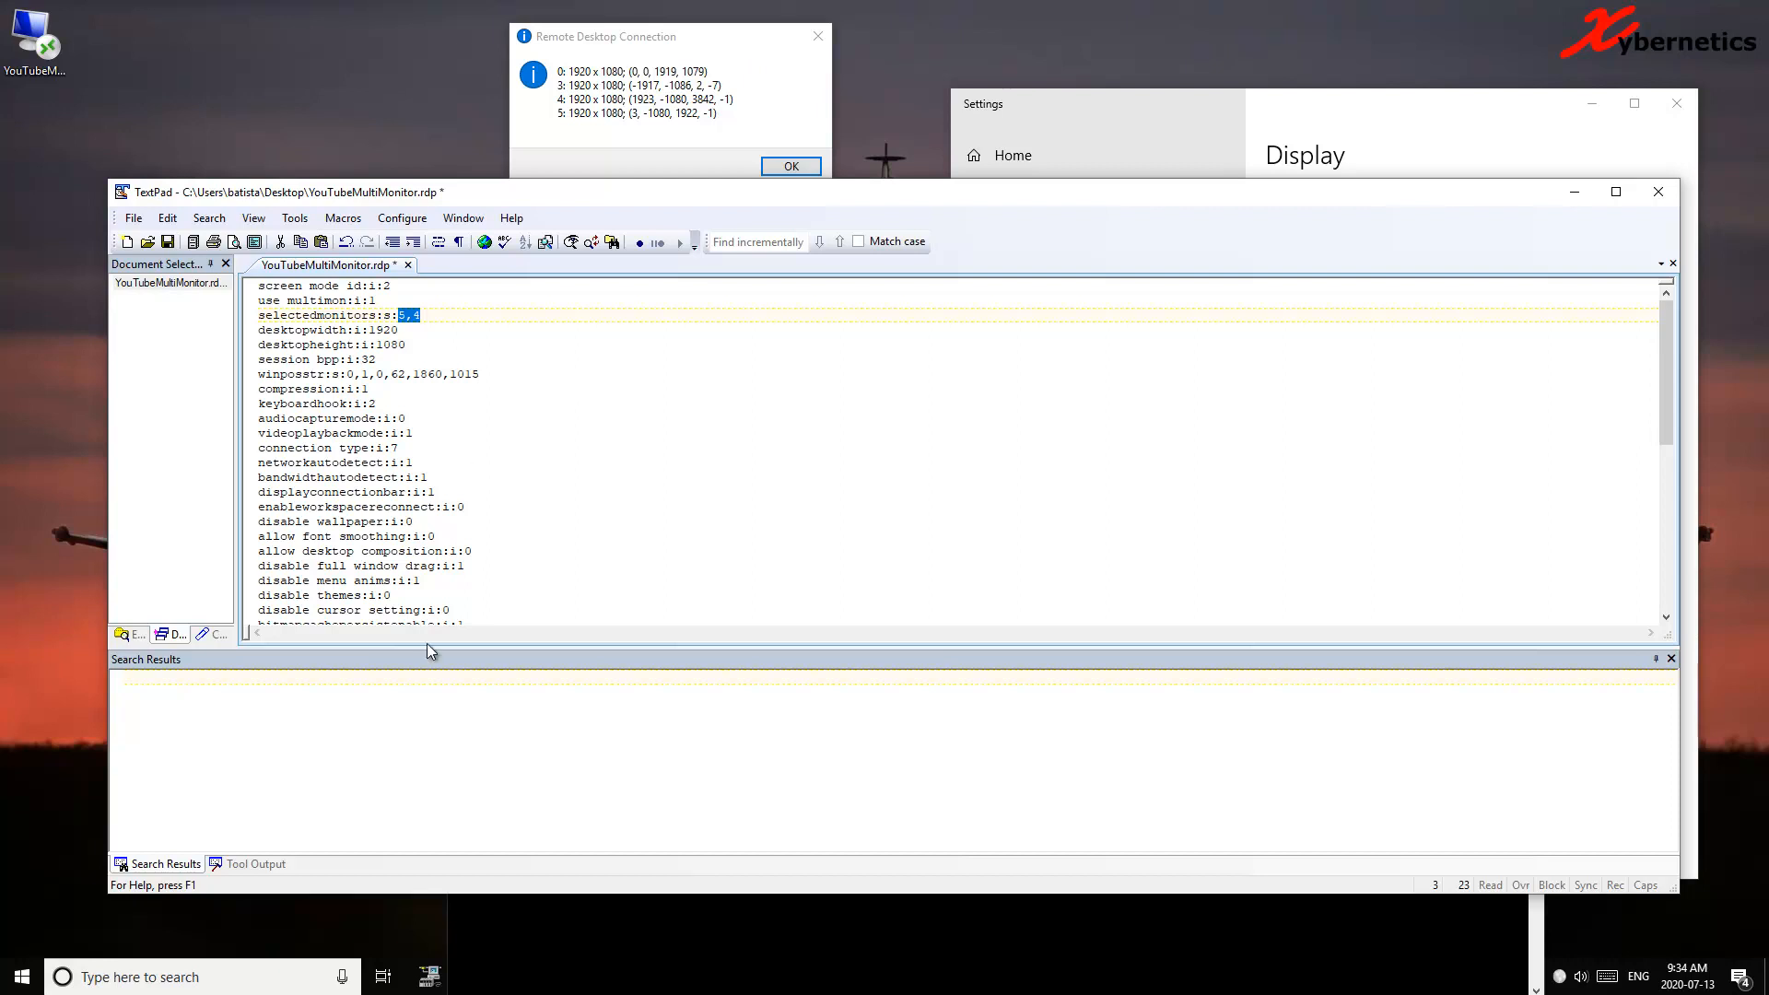
# Compare the IDs in the selectedmonitors line with the positions of displays 2, 4 and 3 in the display settings, checking which are adjacent
pyautogui.click(1417, 142)
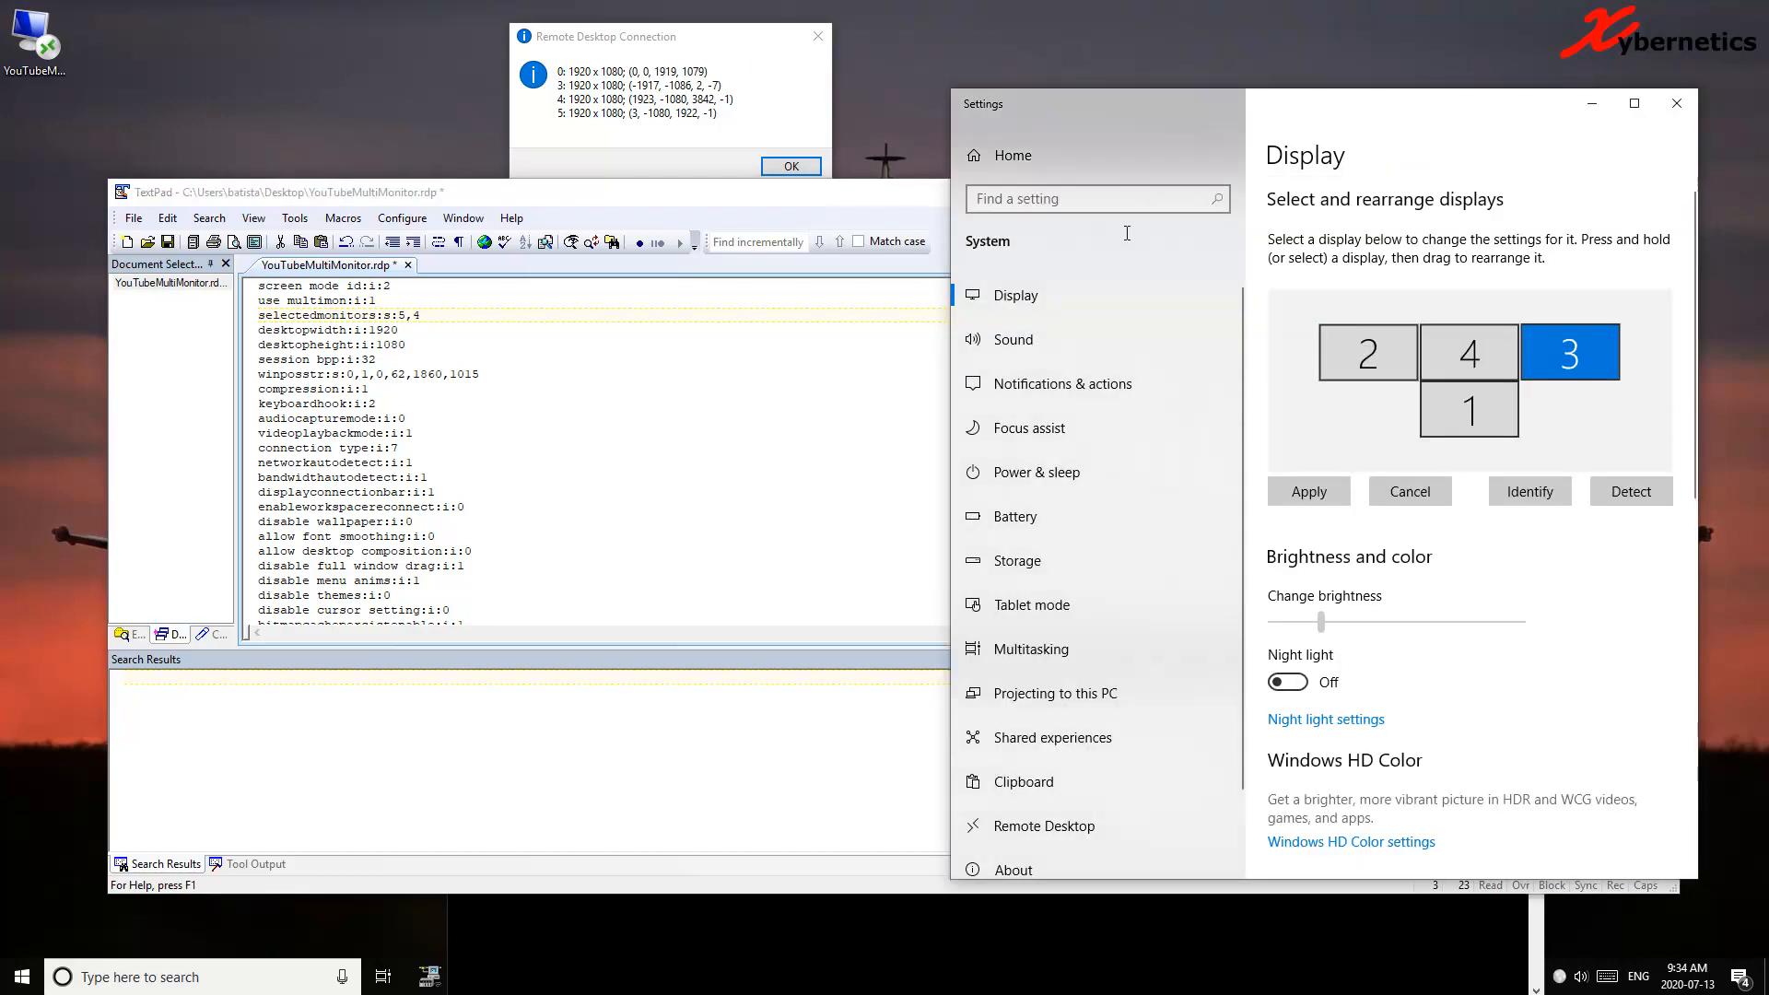
pyautogui.click(403, 317)
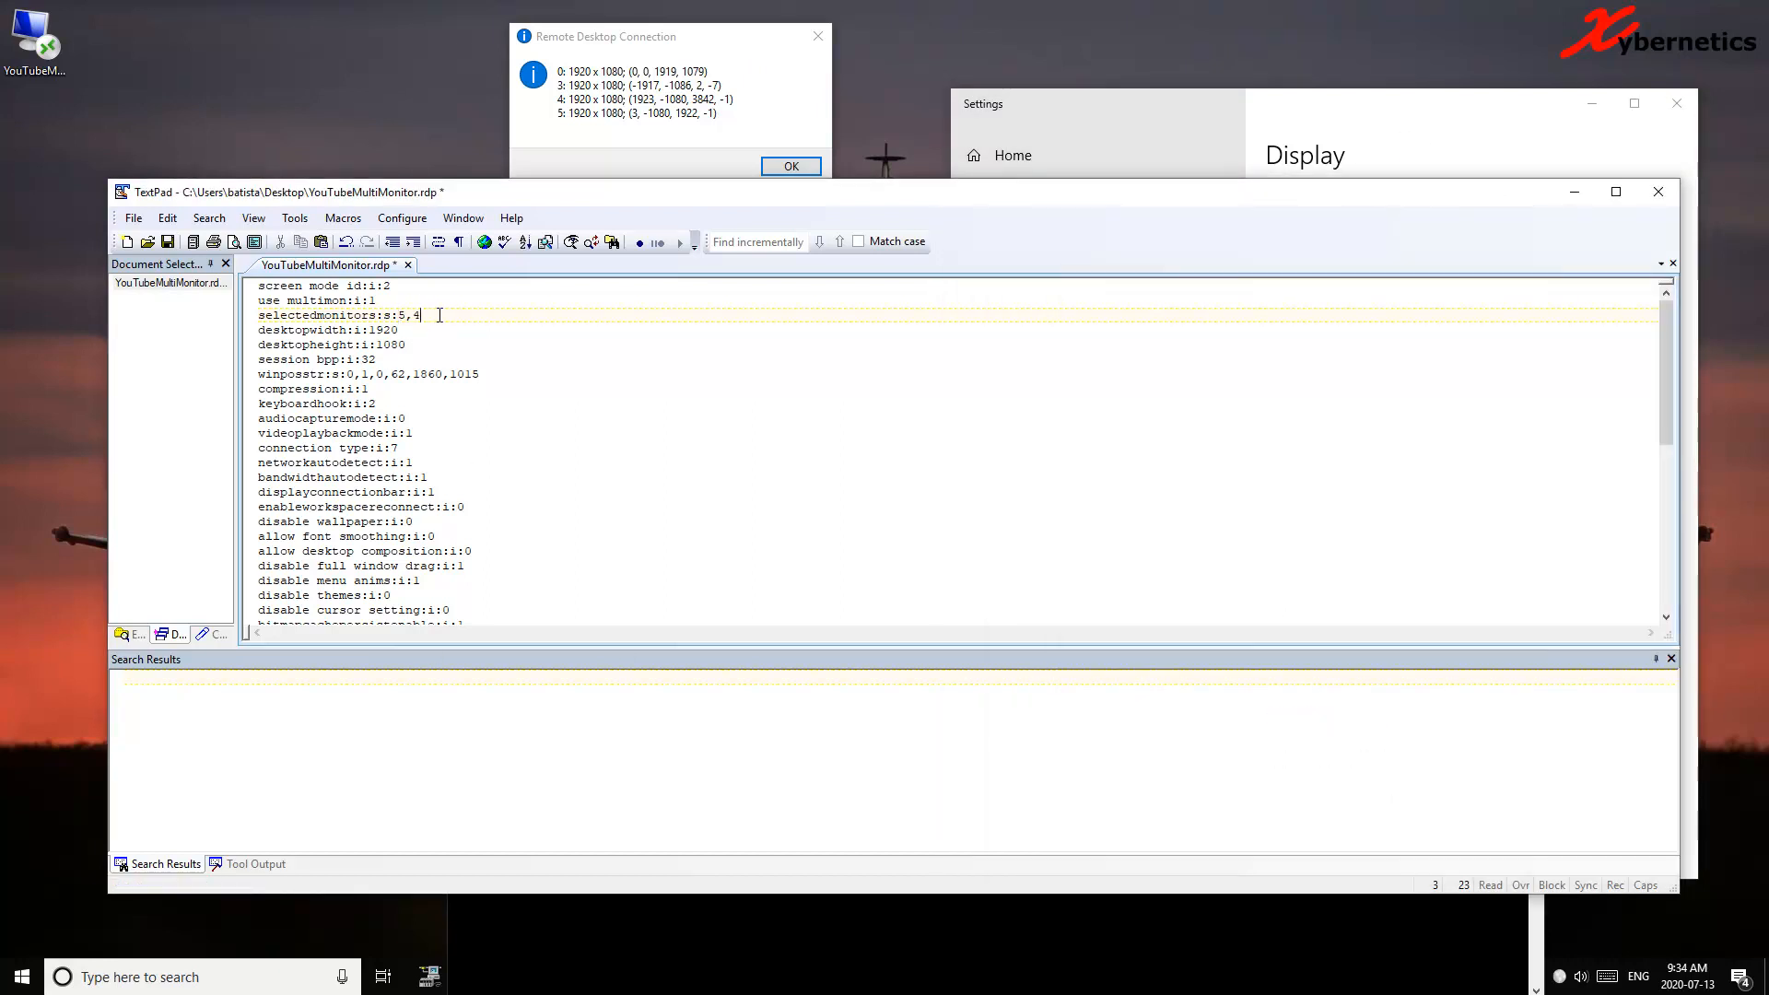
pyautogui.moveTo(399, 317); pyautogui.dragTo(422, 316)
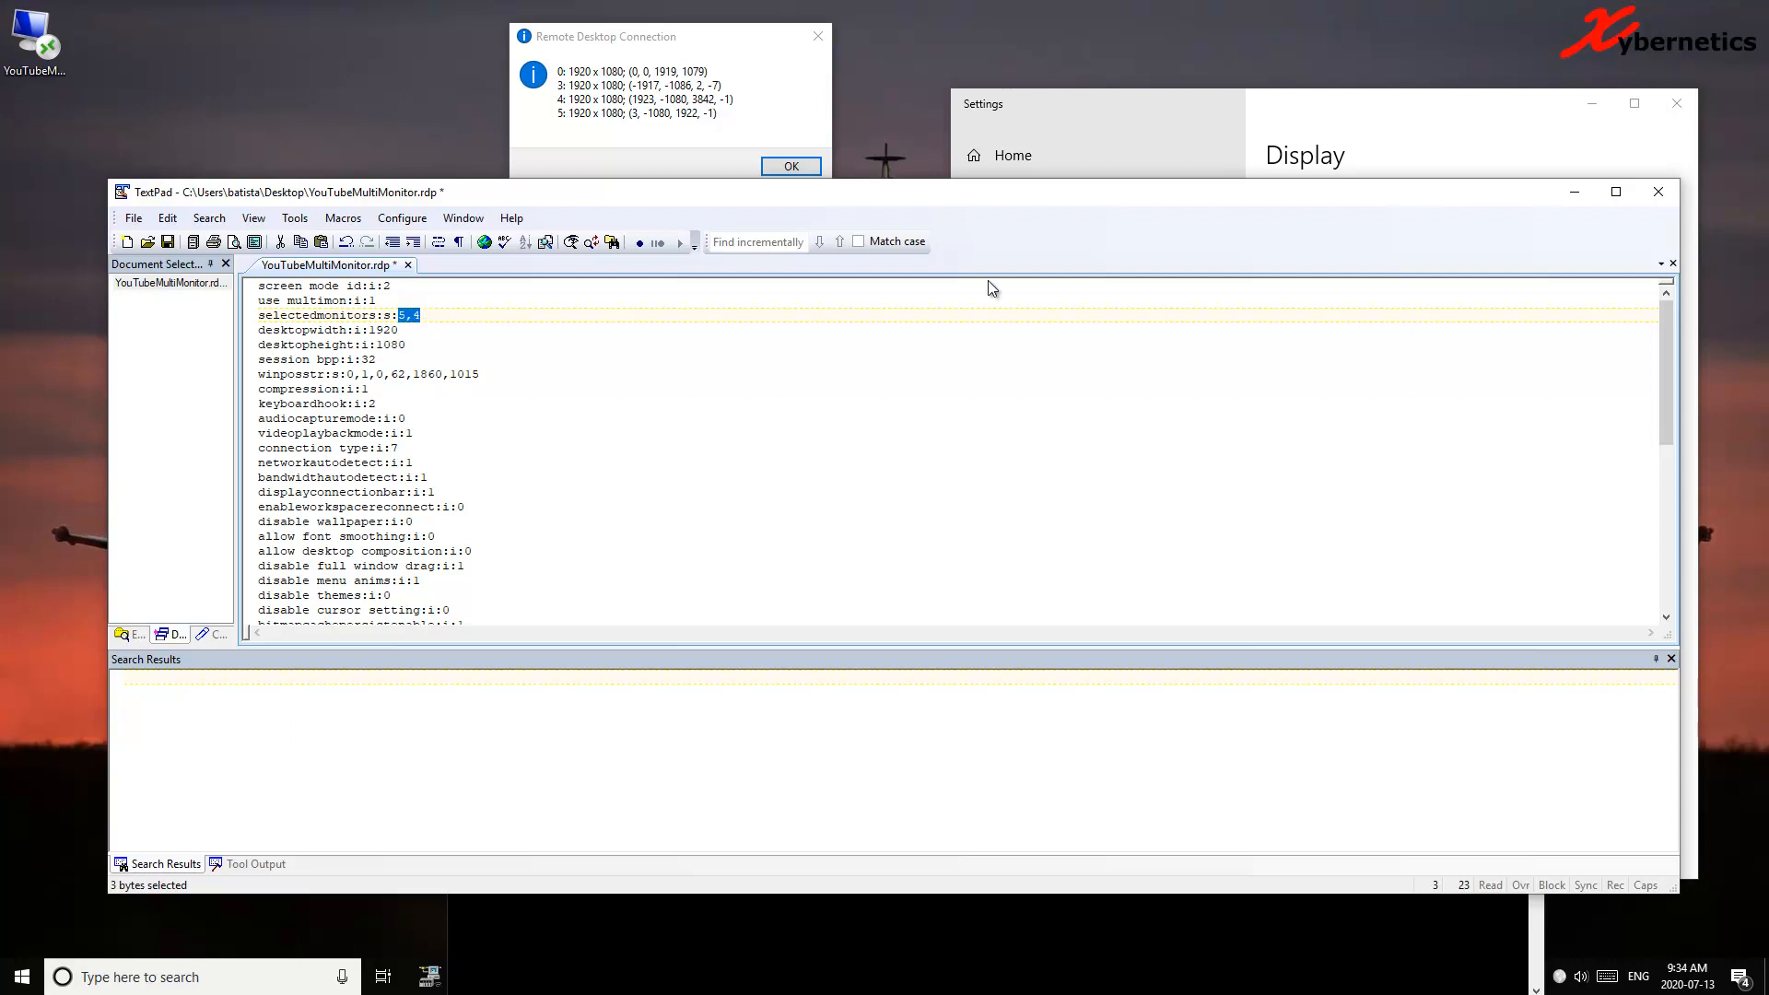
pyautogui.click(1423, 125)
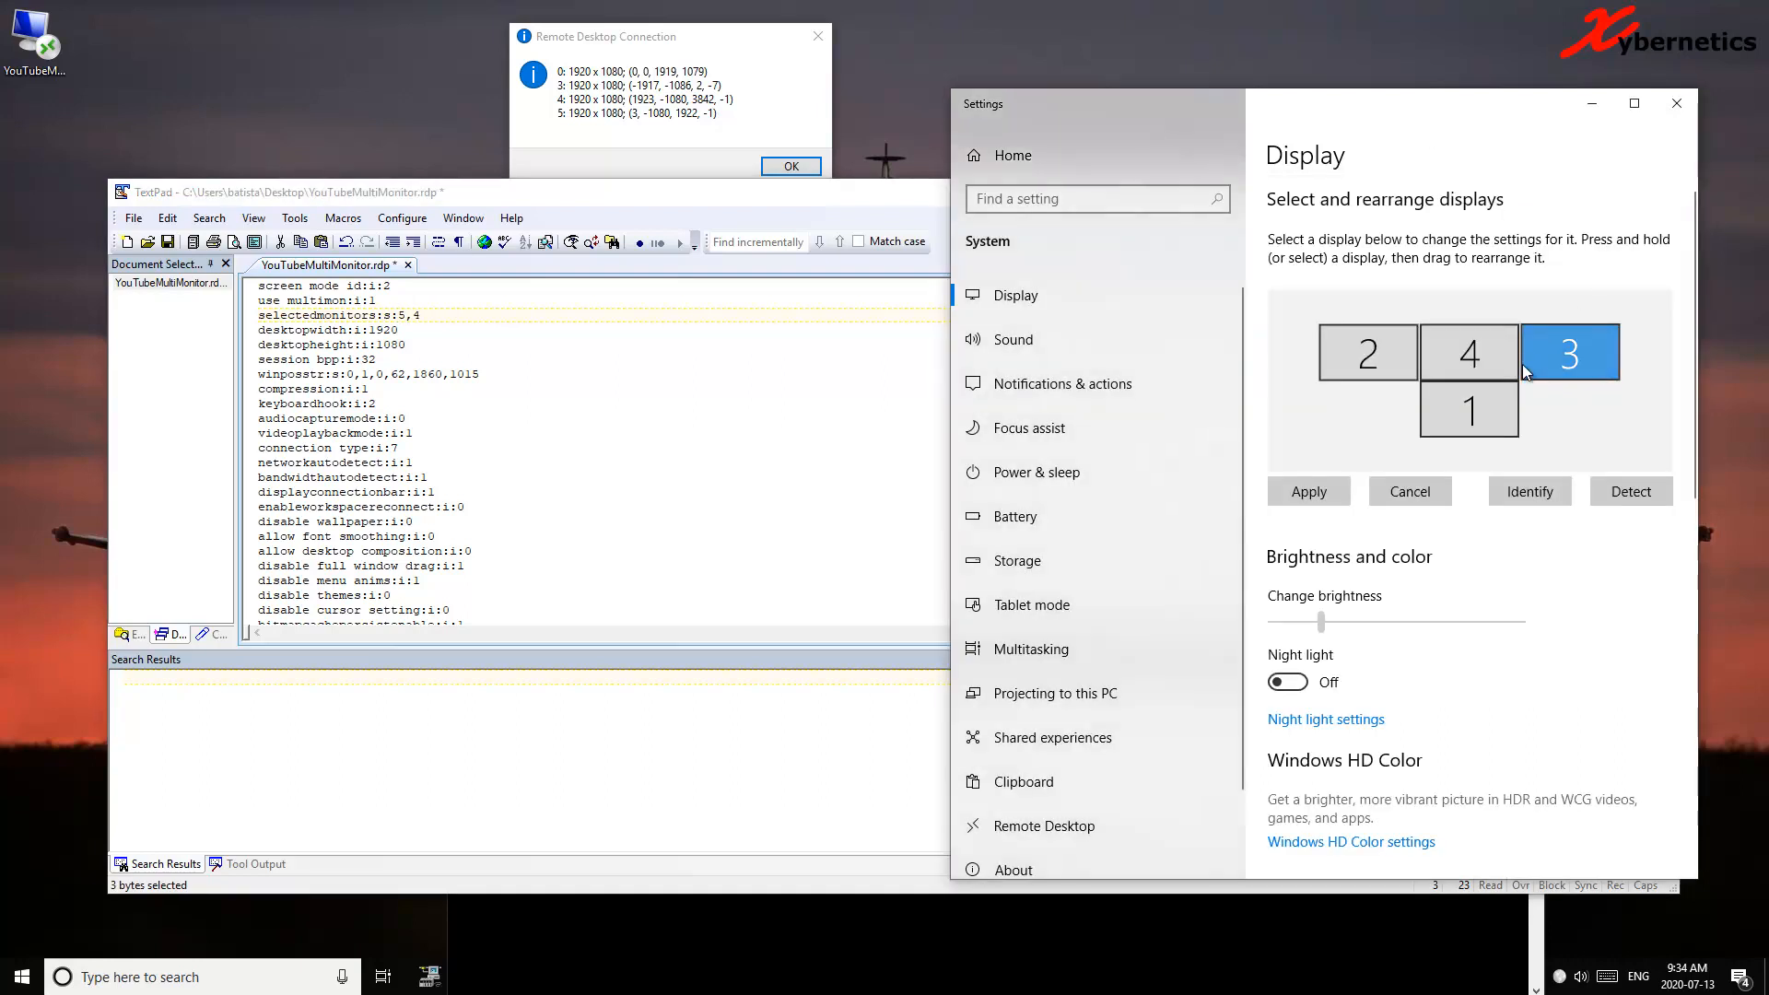
pyautogui.click(1508, 345)
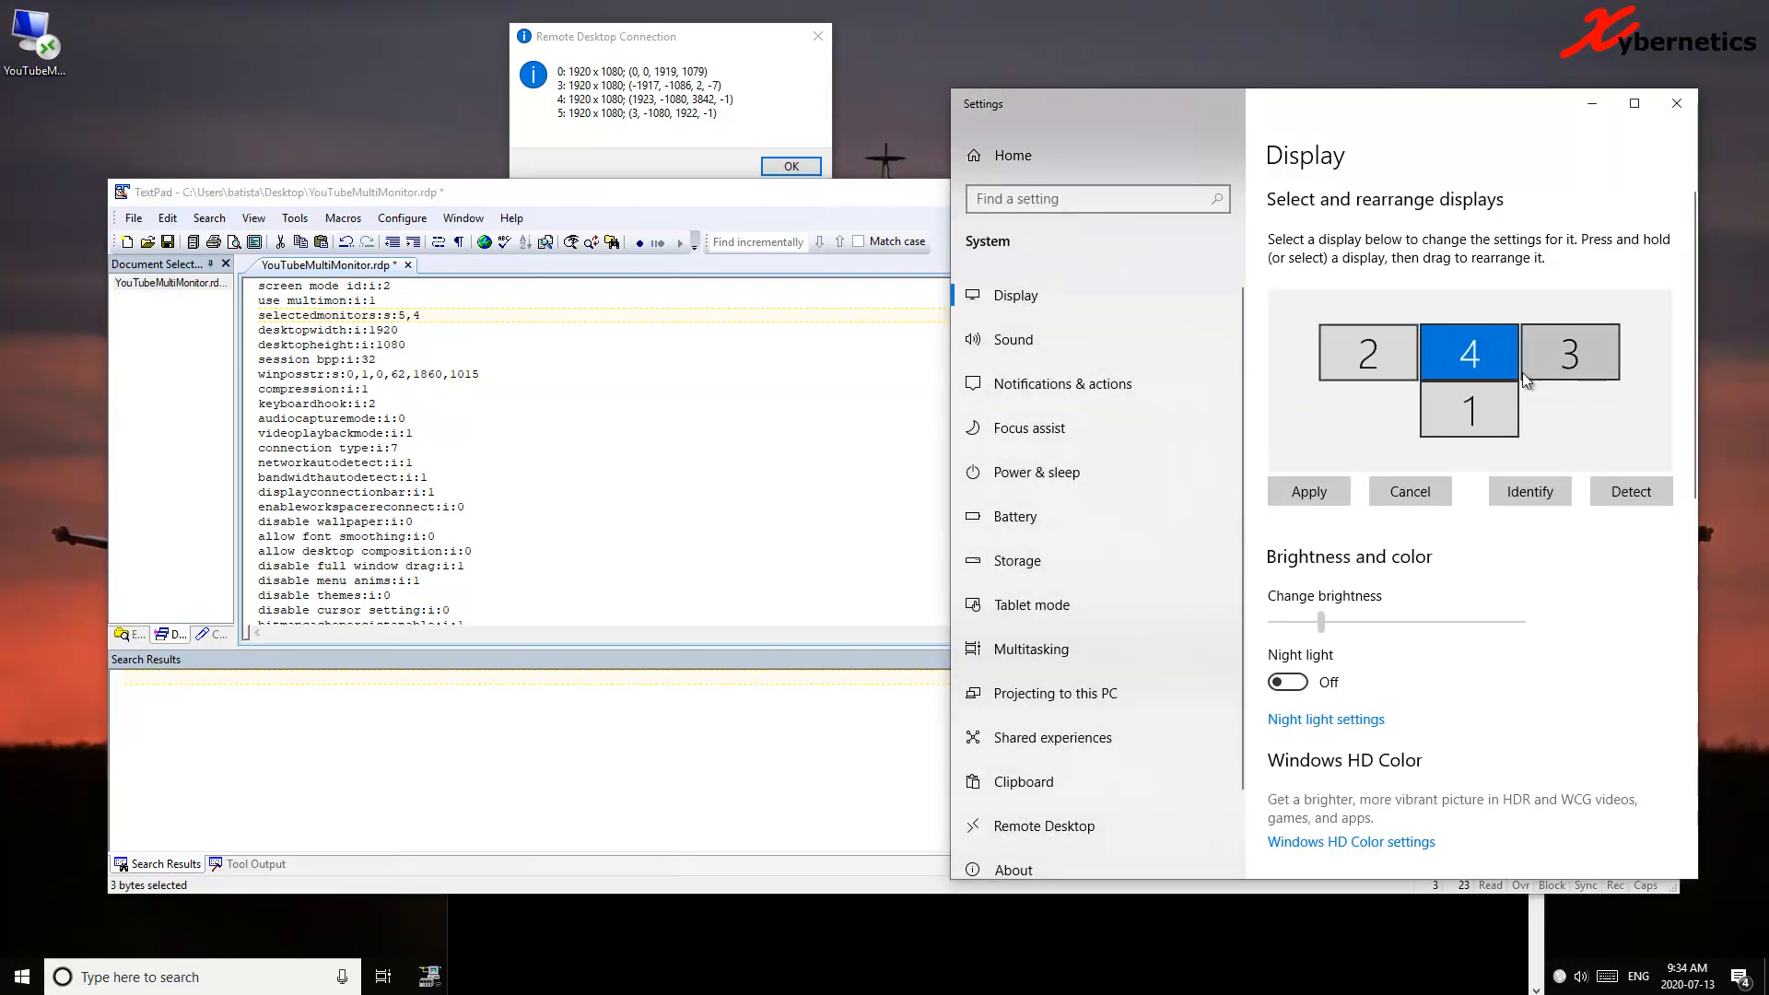
pyautogui.click(1375, 352)
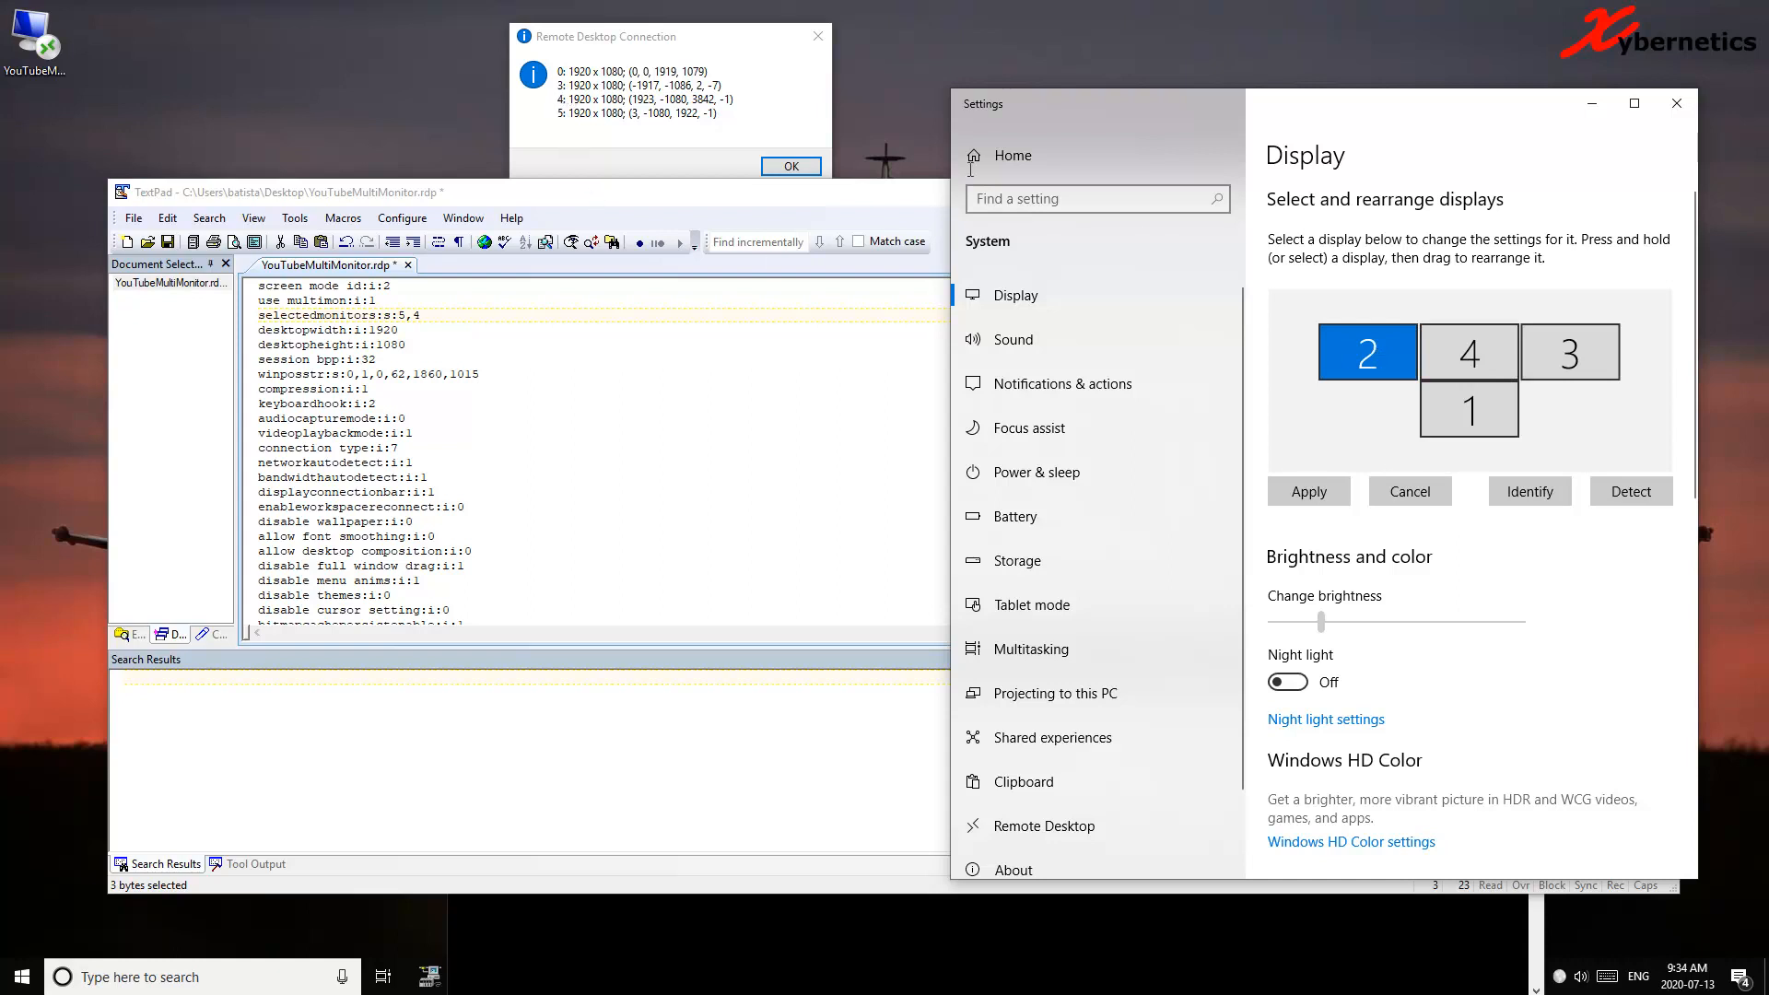
pyautogui.click(1541, 352)
pyautogui.click(1382, 355)
pyautogui.click(1547, 351)
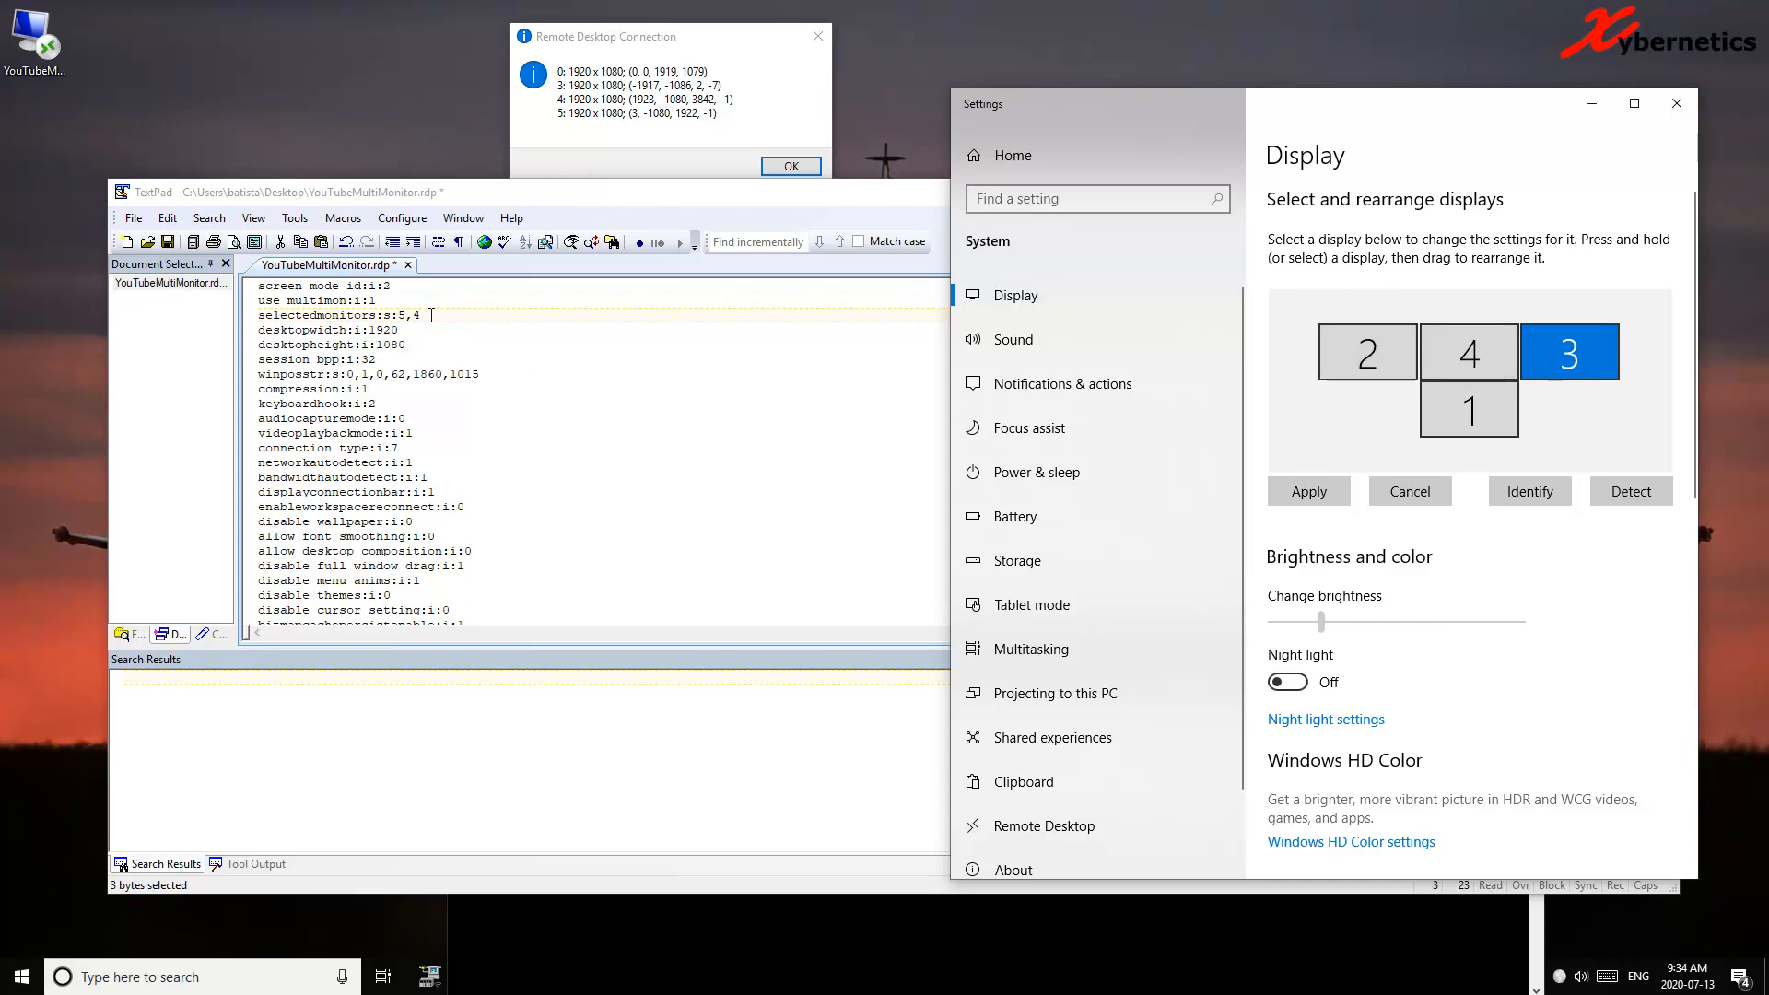
pyautogui.click(400, 312)
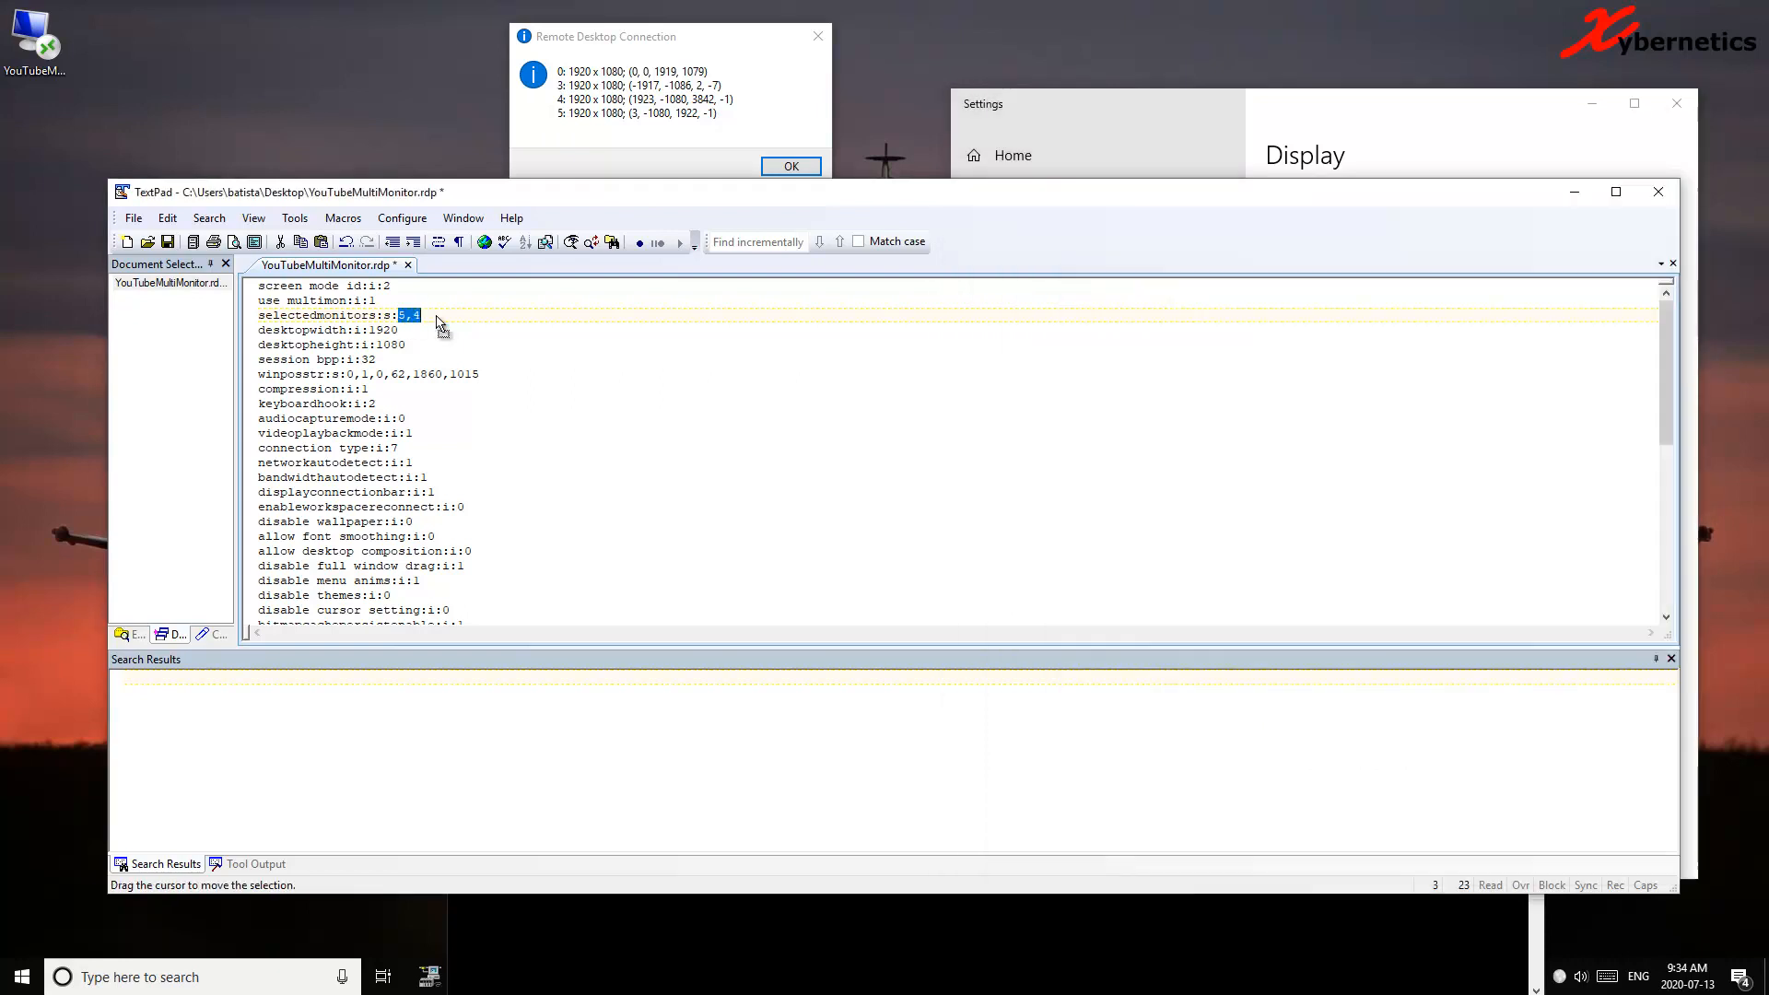
# Replace the monitor IDs in the selectedmonitors line with 3,5 and check them against the display settings' monitor arrangement
pyautogui.write('3,5')
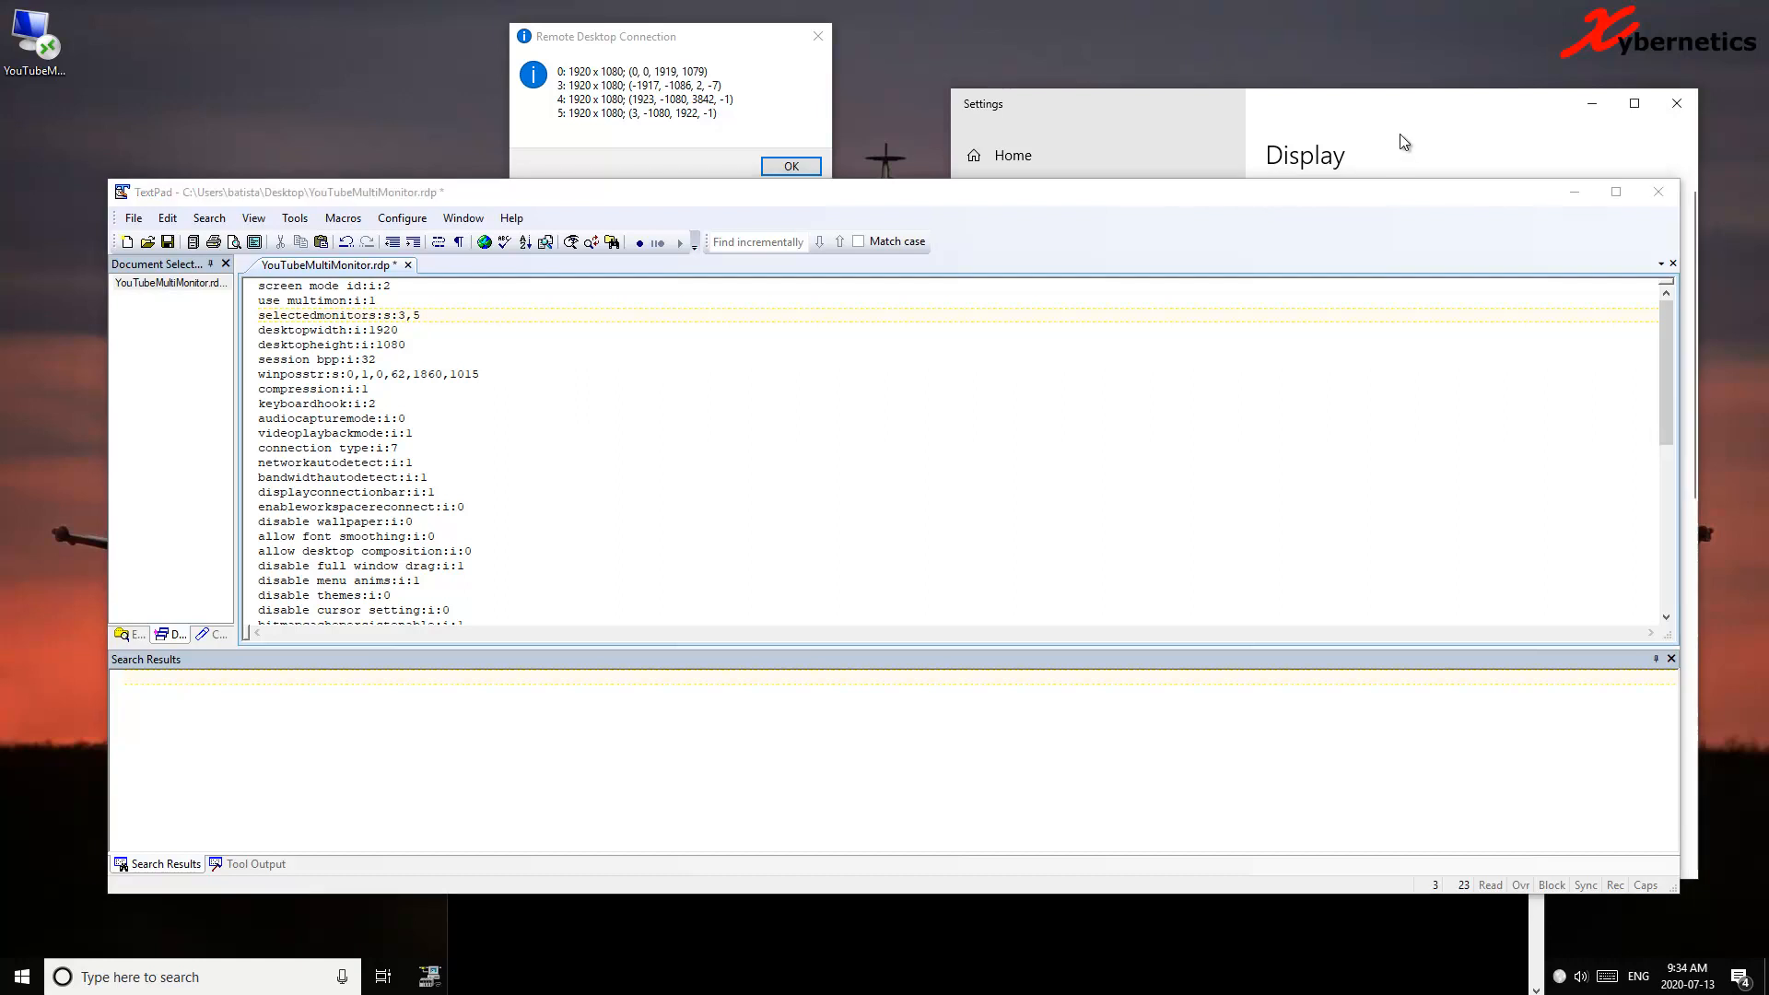
pyautogui.click(1403, 138)
pyautogui.click(1431, 339)
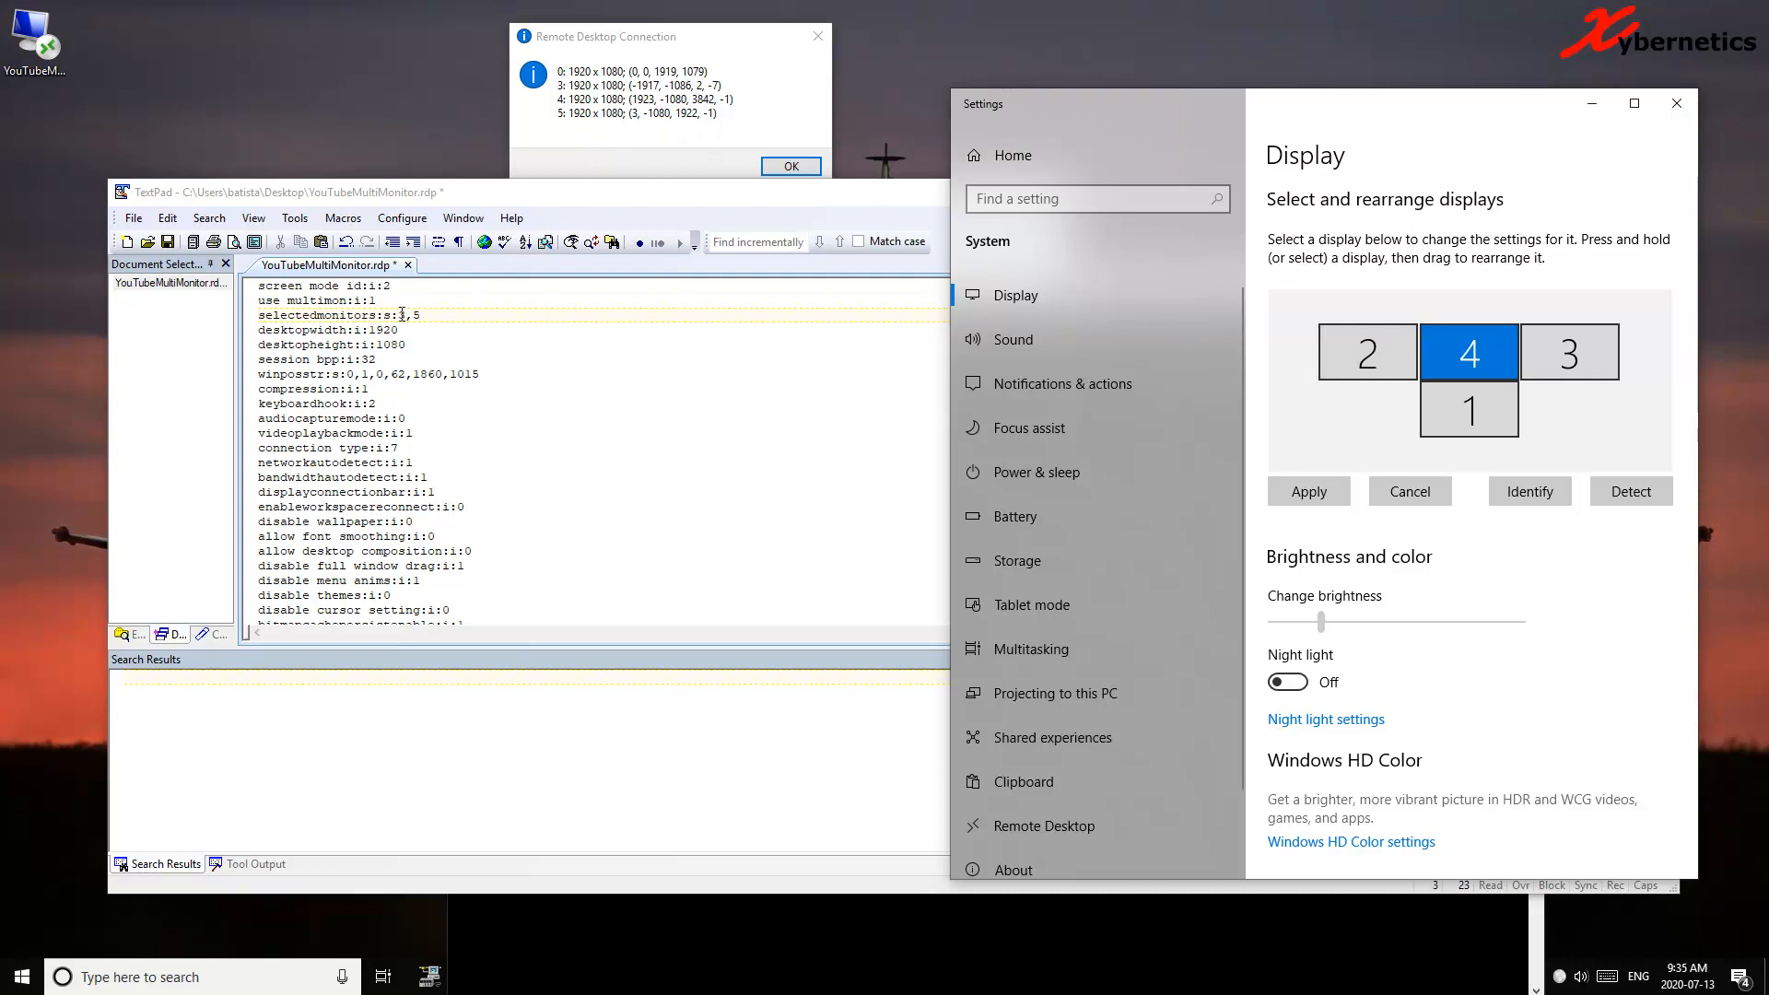
# Set the RDP file's entry to selectedmonitors:s:4,5 and save the file
pyautogui.moveTo(400, 316); pyautogui.dragTo(433, 316)
pyautogui.write('4,5')
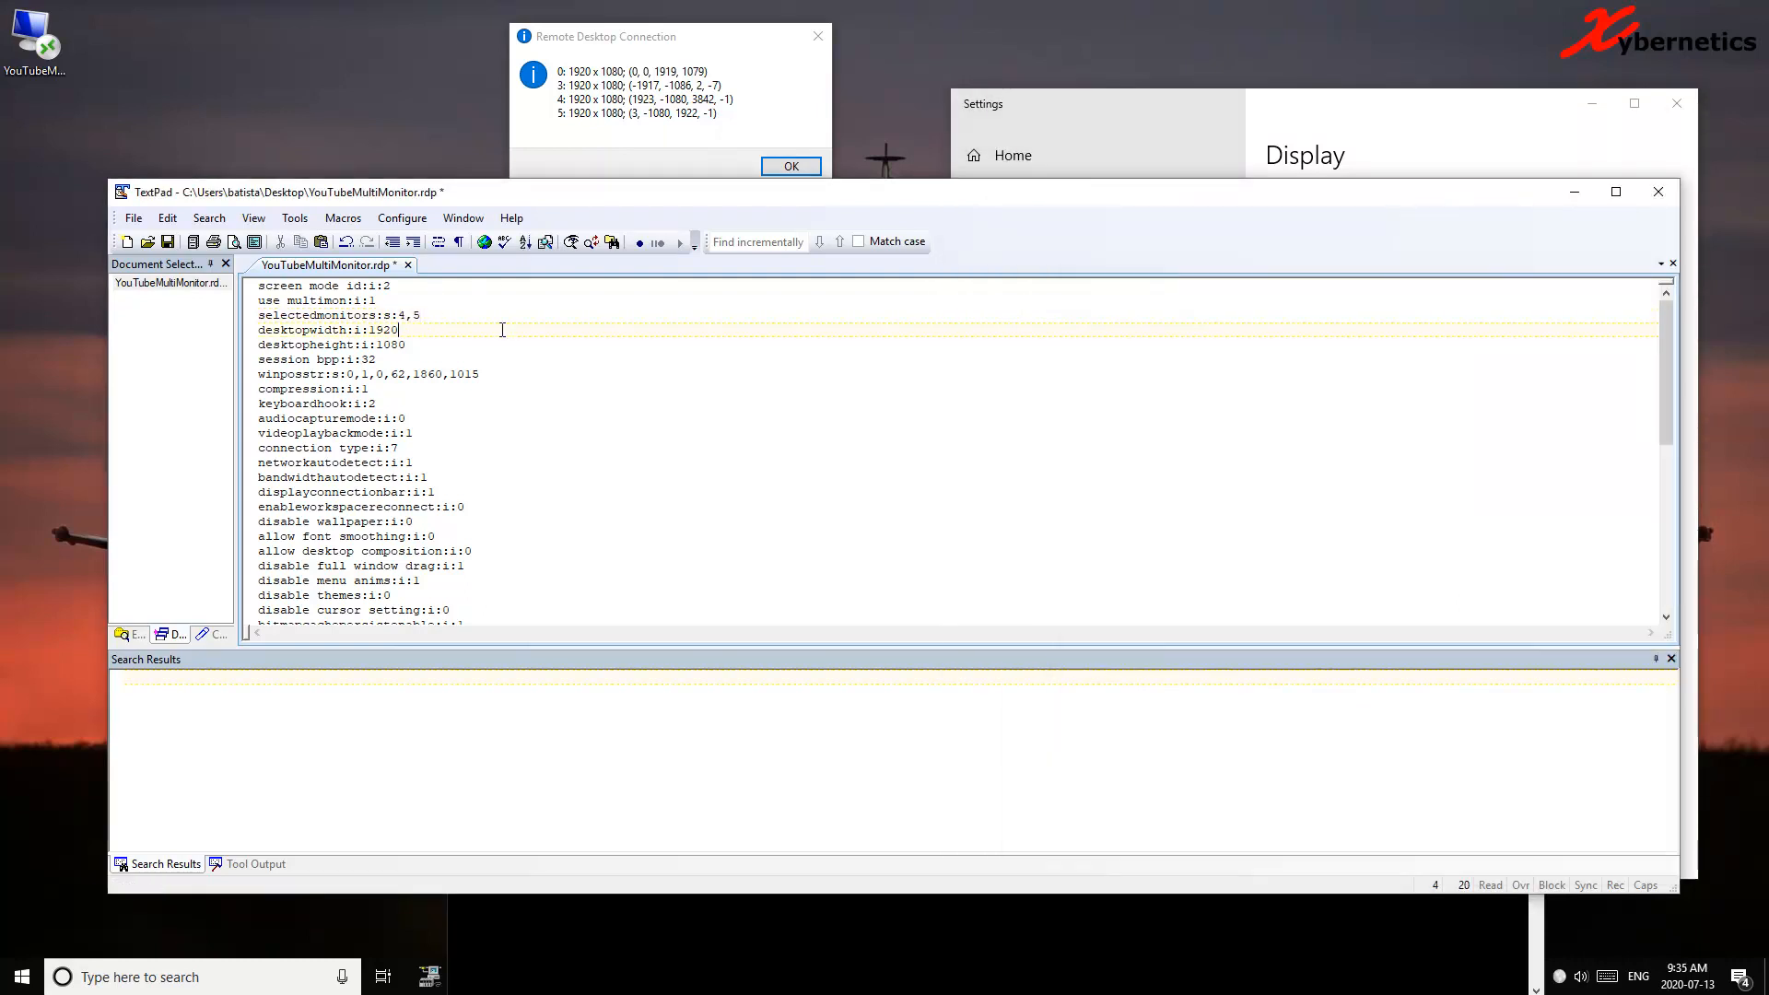
pyautogui.click(167, 242)
# Launch the YouTubeMultiMonitor connection from the desktop to test monitor IDs 4,5, entering the account password
pyautogui.click(36, 53)
pyautogui.doubleClick(36, 54)
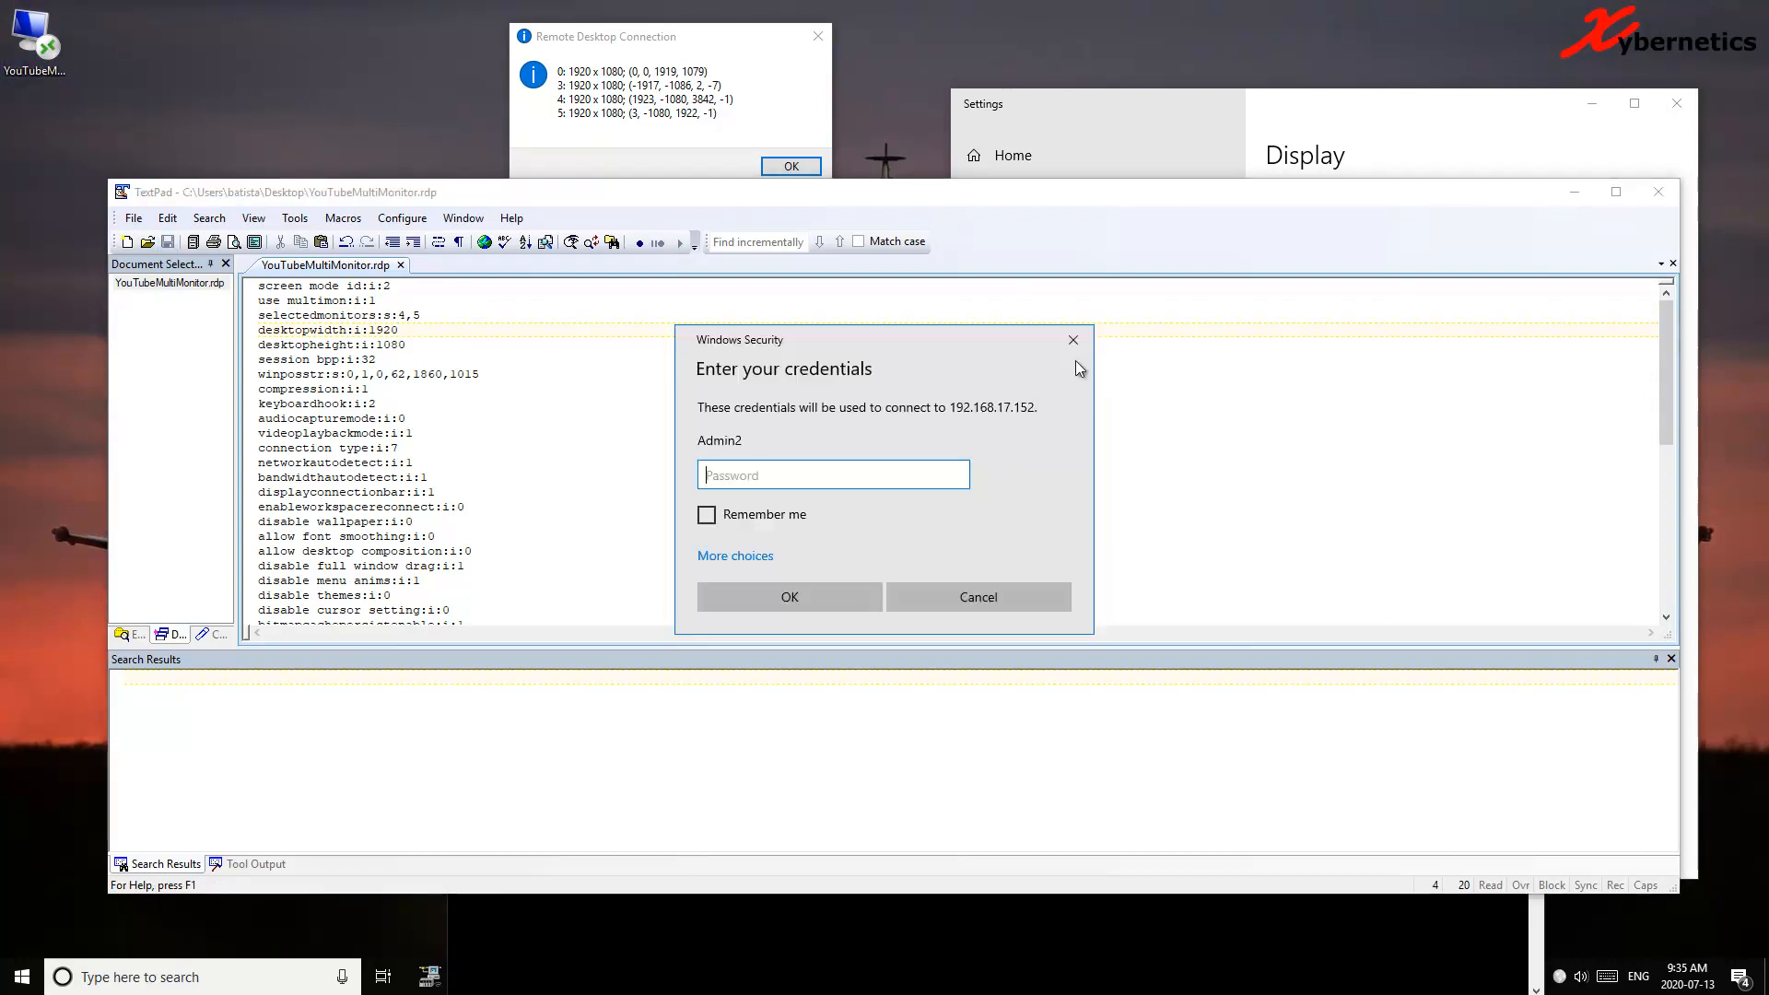
pyautogui.write('**********')
pyautogui.press('Return')
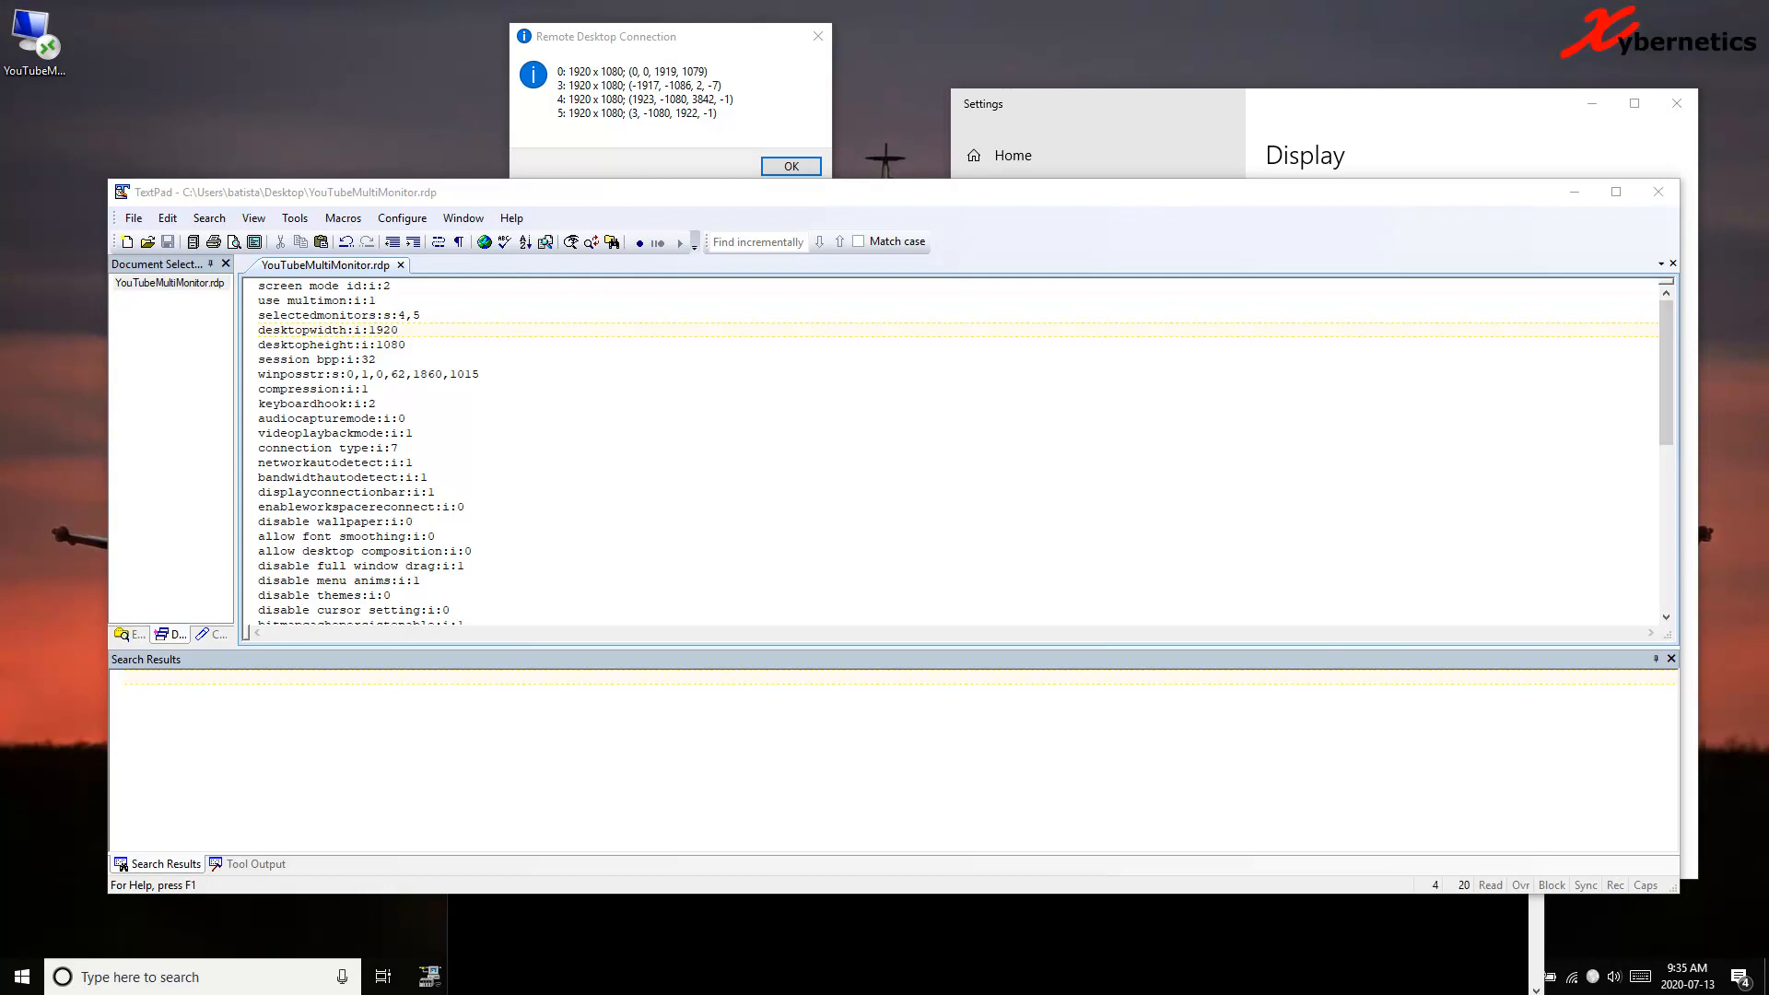
# Examine how displays 2 and 4 sit next to each other in the display settings' monitor arrangement
pyautogui.click(1287, 96)
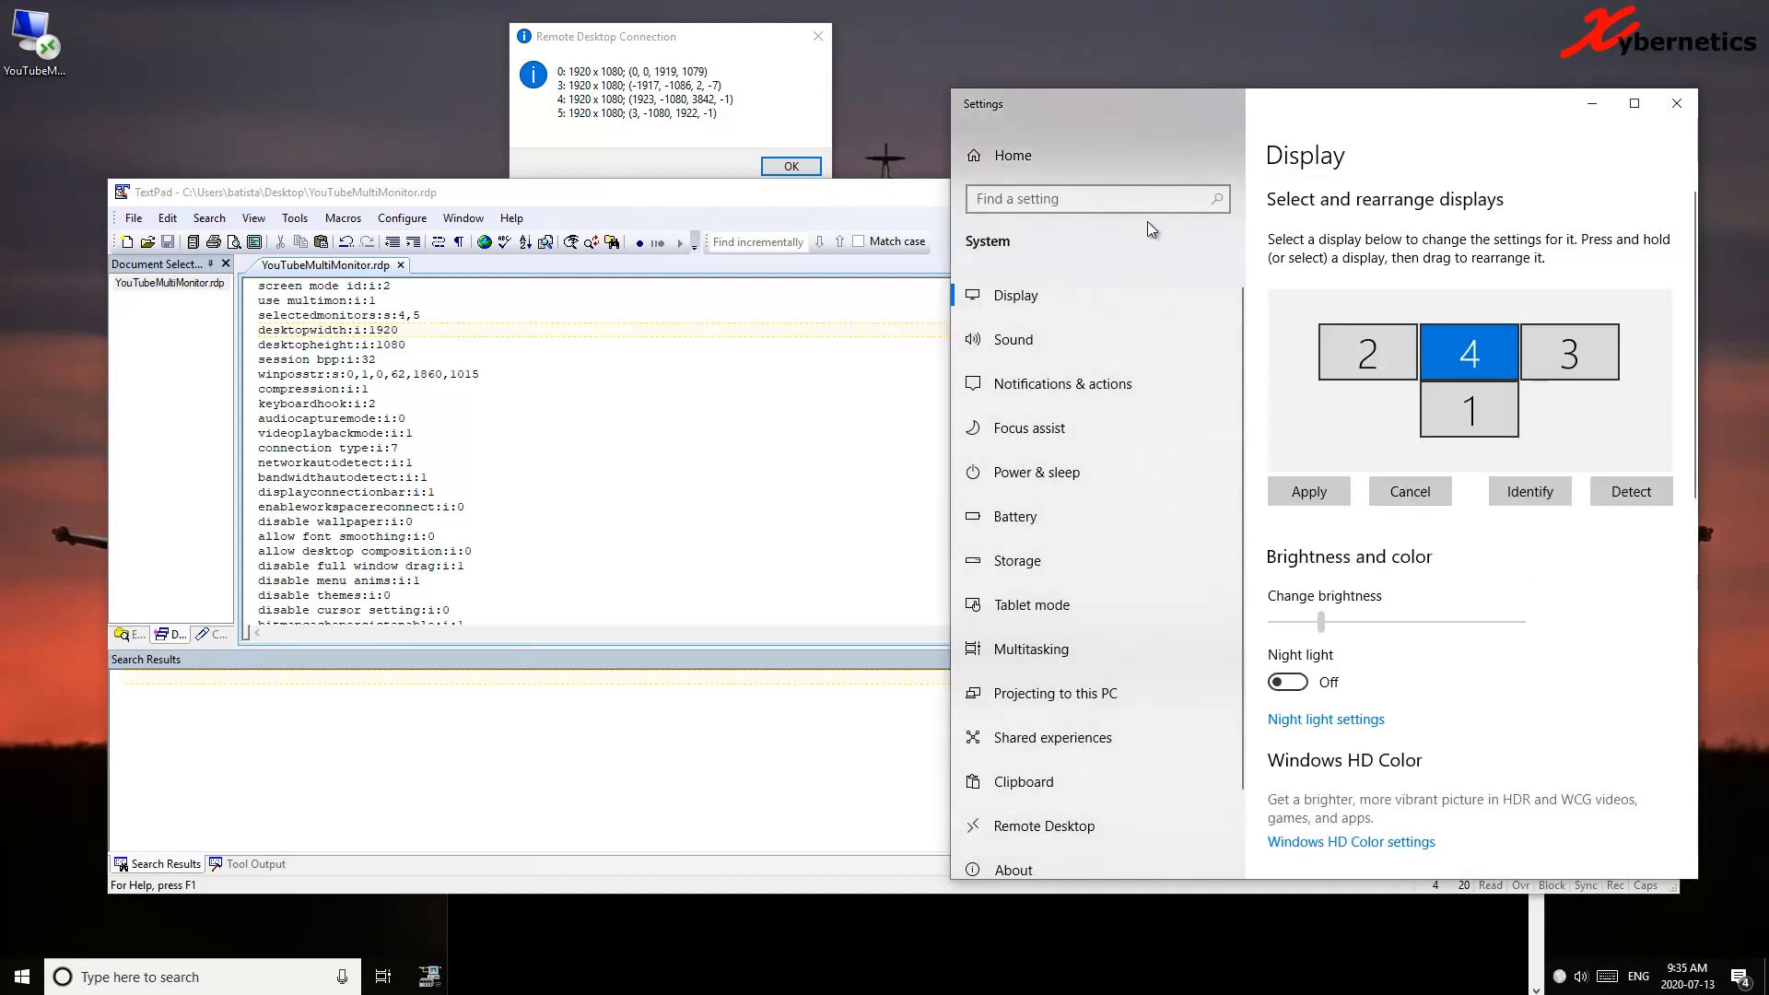
pyautogui.click(1369, 353)
pyautogui.click(1444, 359)
pyautogui.click(1385, 350)
pyautogui.click(1442, 356)
pyautogui.click(1374, 345)
pyautogui.click(1446, 352)
# Change the first monitor ID so the entry reads selectedmonitors:s:3,5, check displays 2 and 4 in the arrangement, and save the file
pyautogui.click(407, 319)
pyautogui.moveTo(399, 315); pyautogui.dragTo(409, 315)
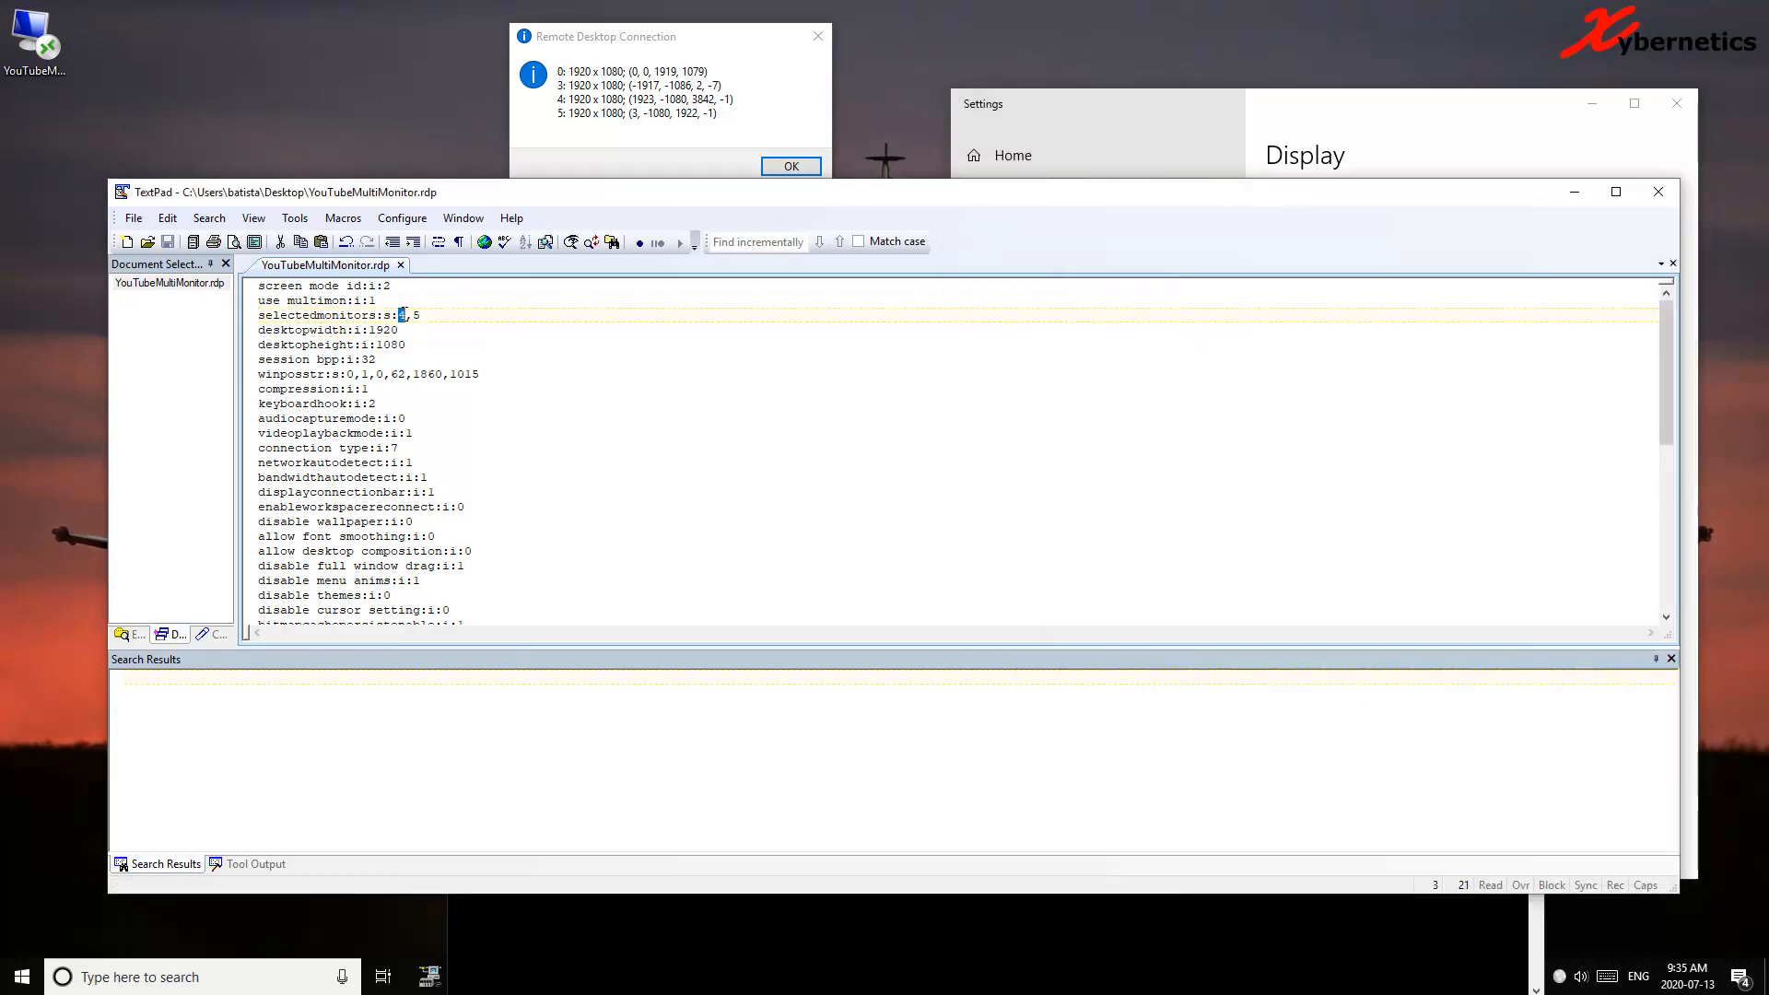
pyautogui.write('3')
pyautogui.click(1369, 130)
pyautogui.click(1380, 340)
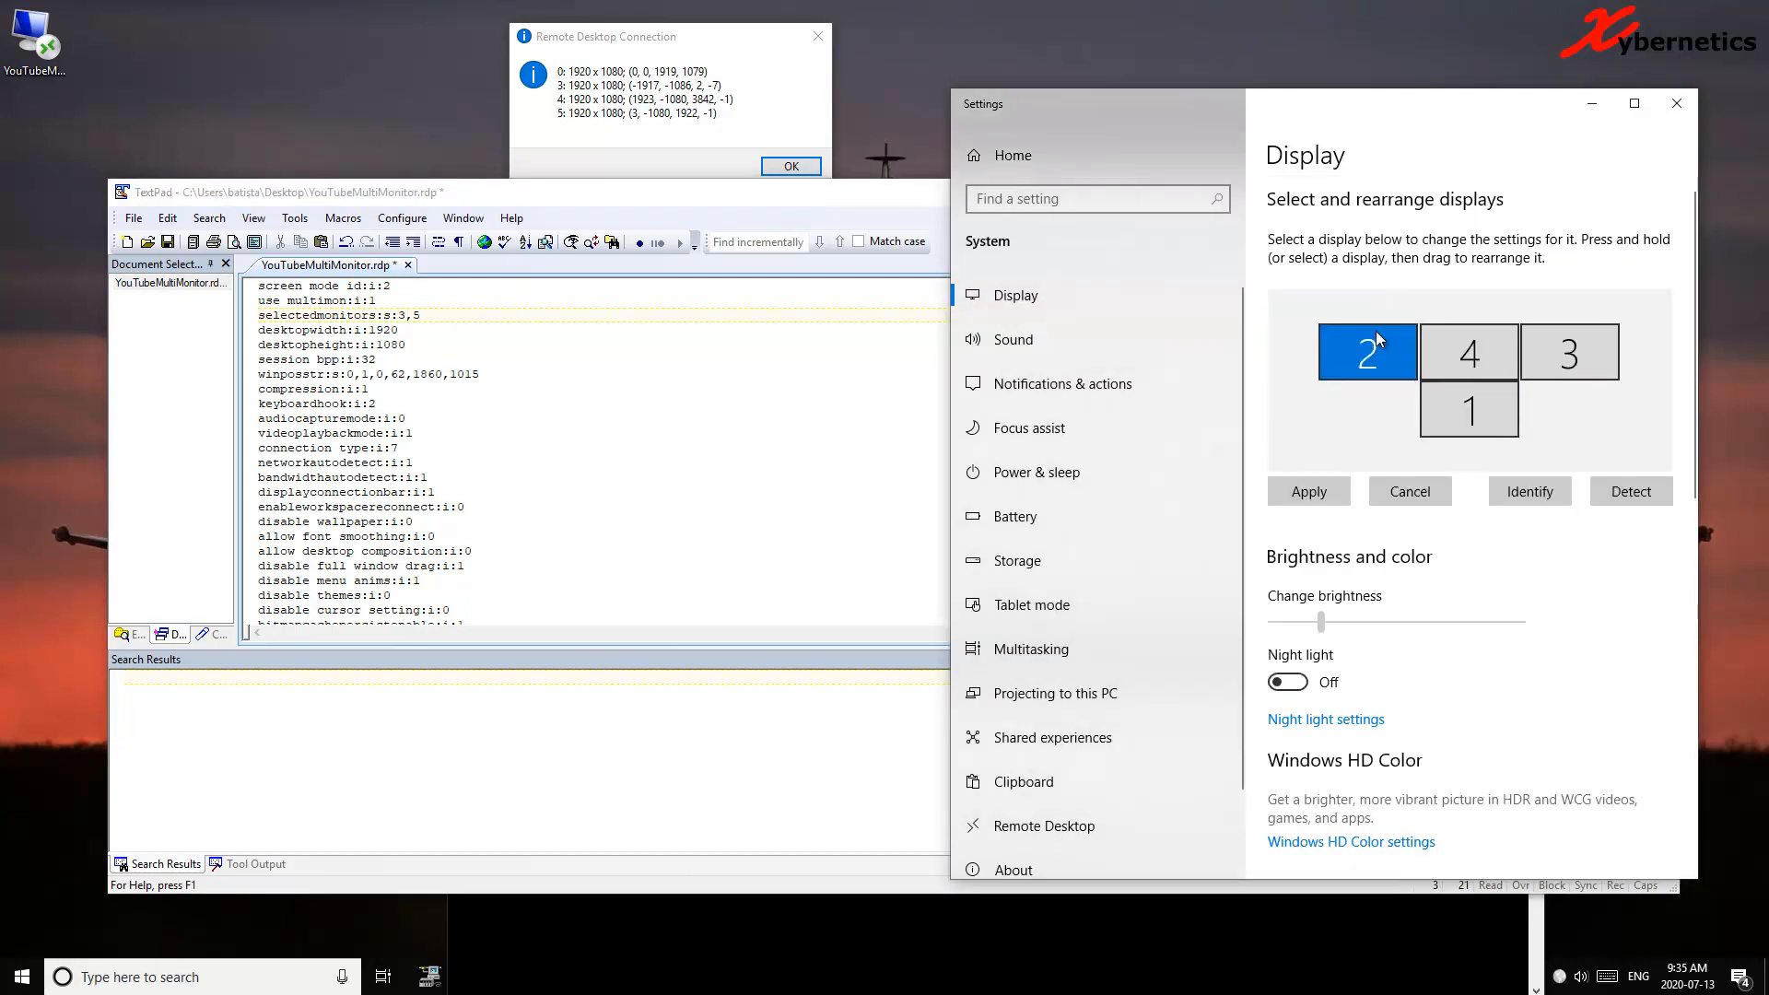
pyautogui.click(1465, 346)
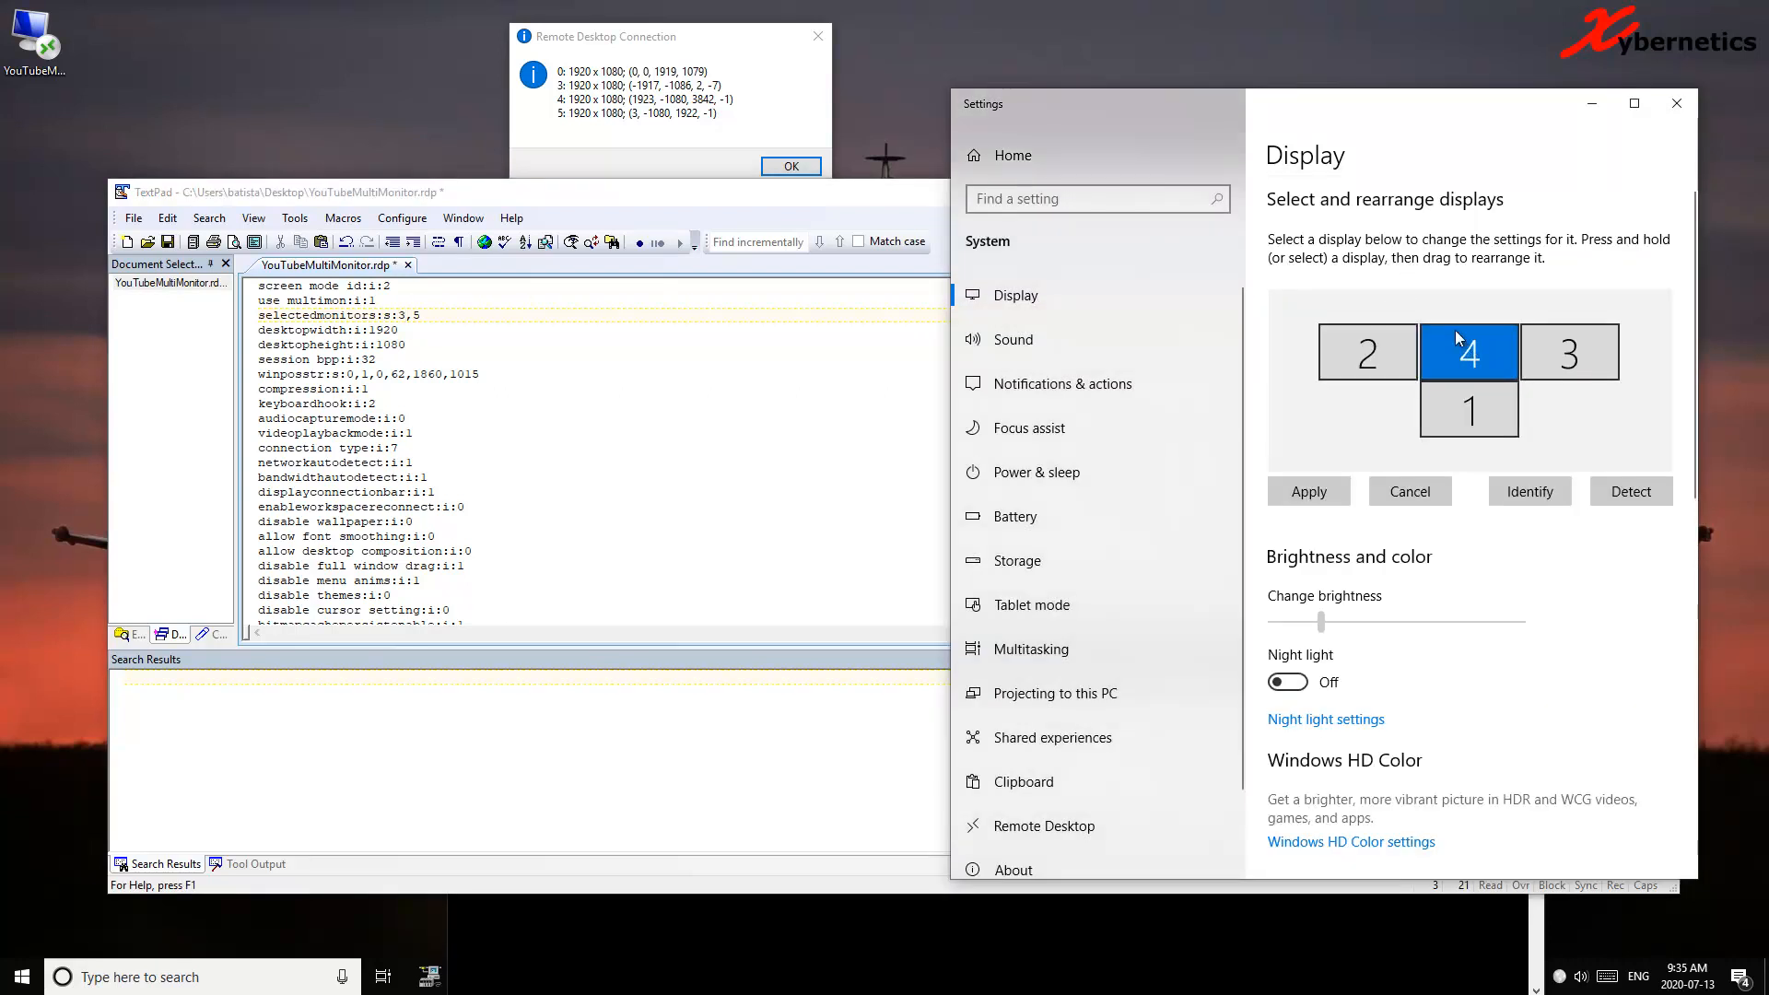
pyautogui.click(420, 329)
pyautogui.hotkey('ctrl', 's')
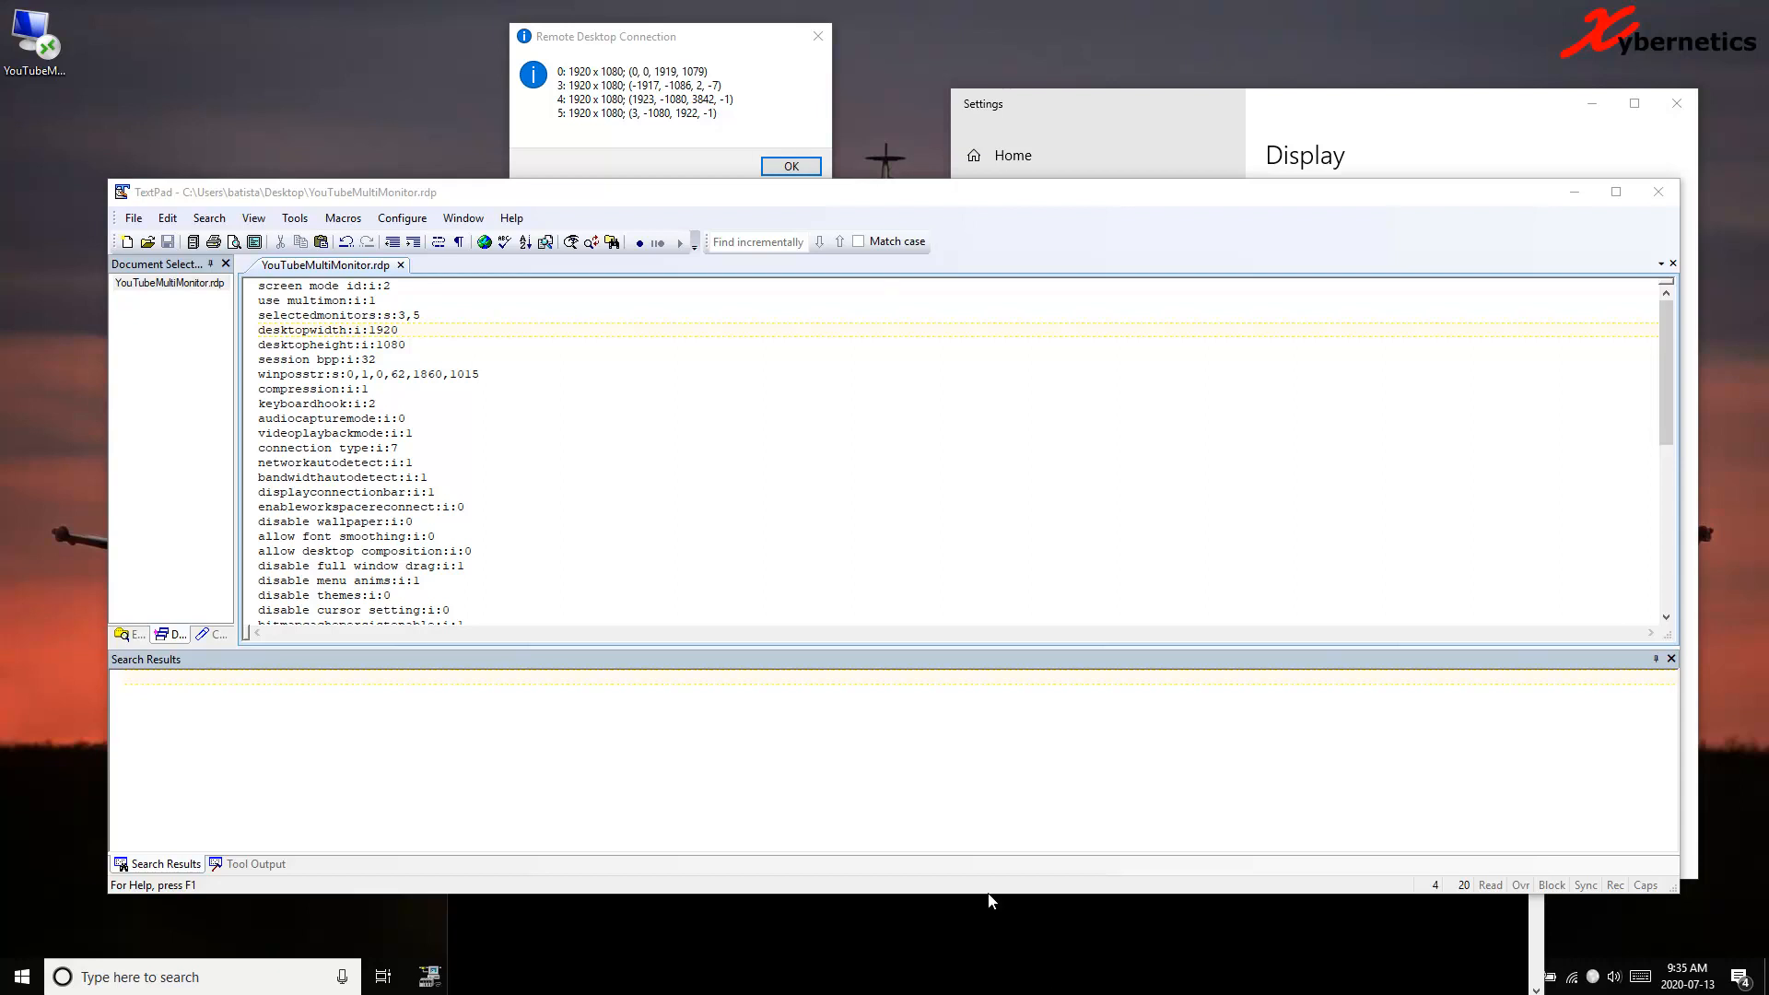
# Close all open Remote Desktop Connection windows and reconnect with YouTubeMultiMonitor to test monitor IDs 3,5, entering the account password
pyautogui.click(1489, 926)
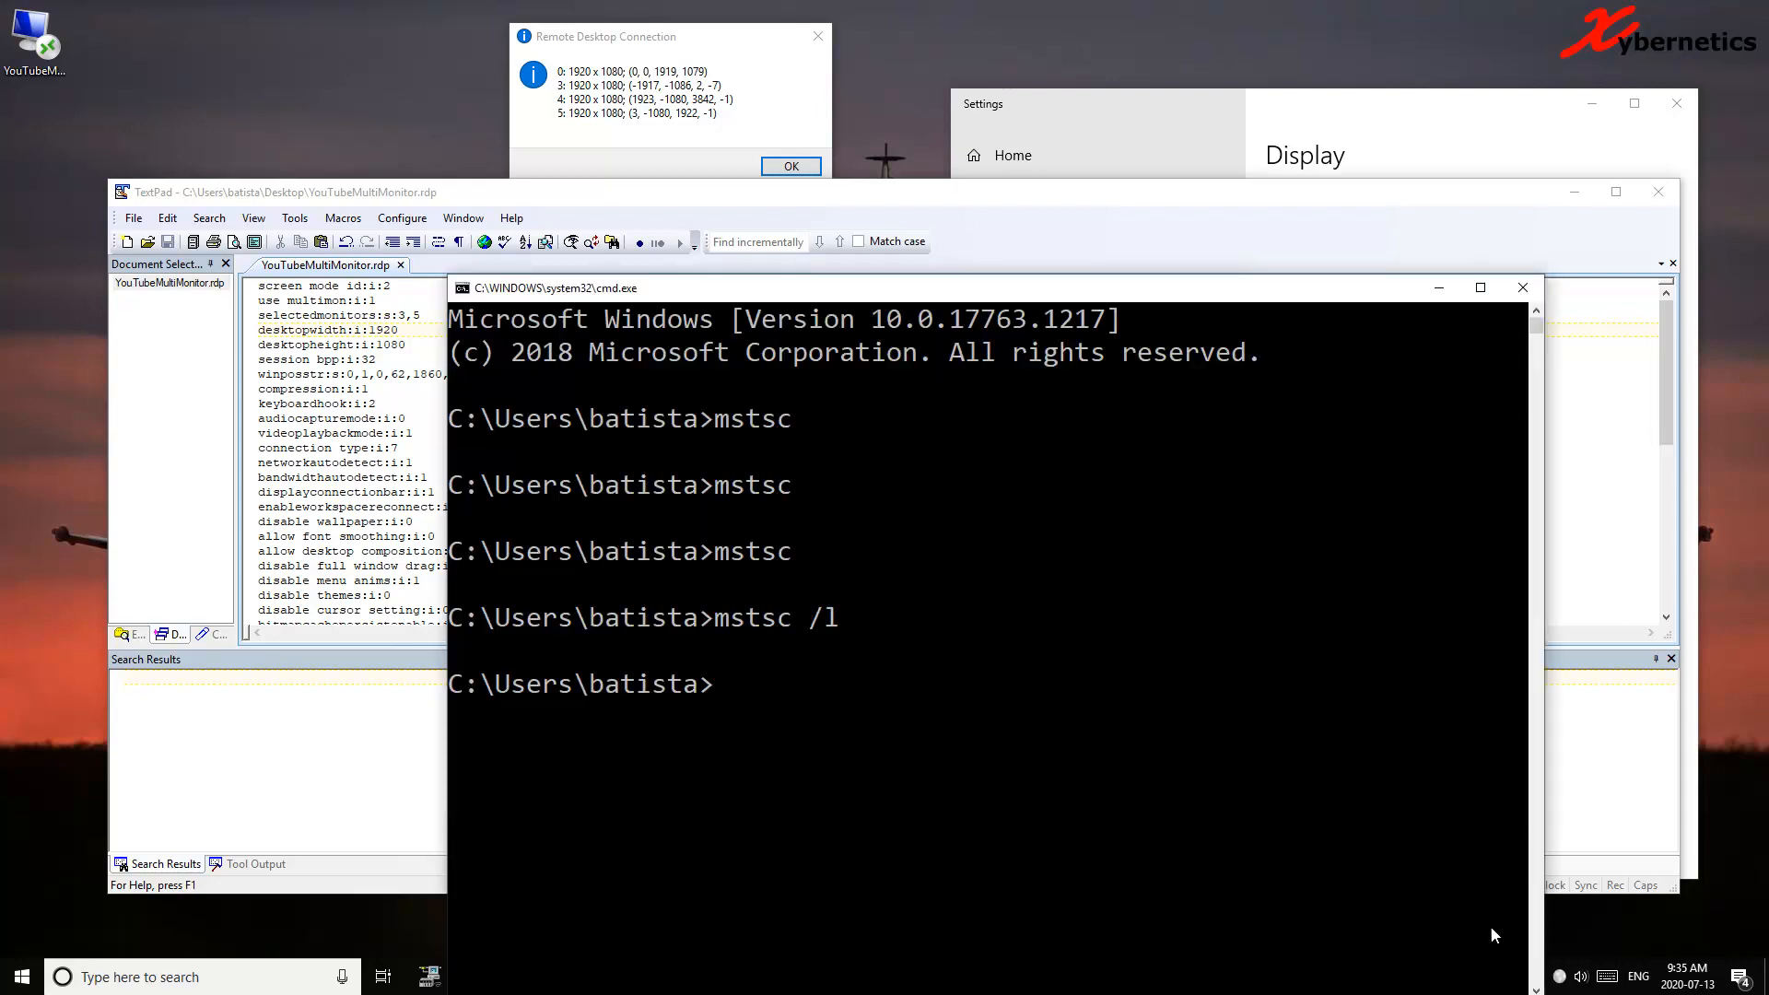
pyautogui.click(1442, 291)
pyautogui.rightClick(1379, 977)
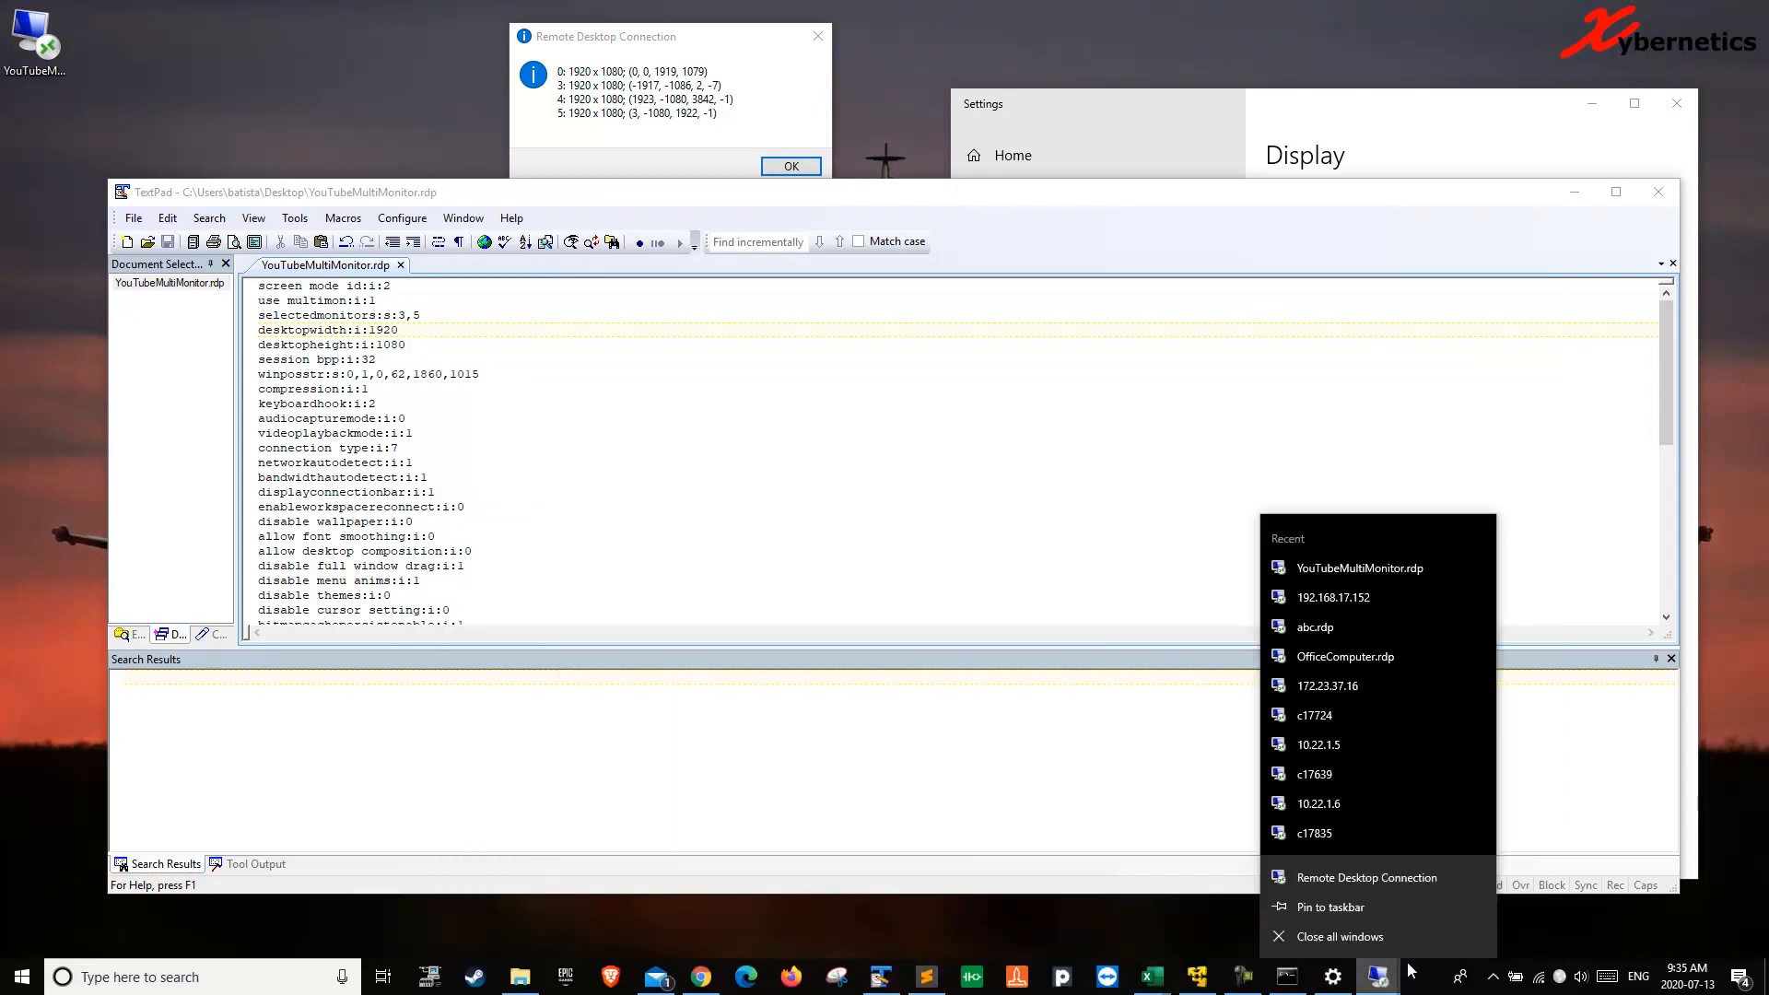
pyautogui.click(1387, 944)
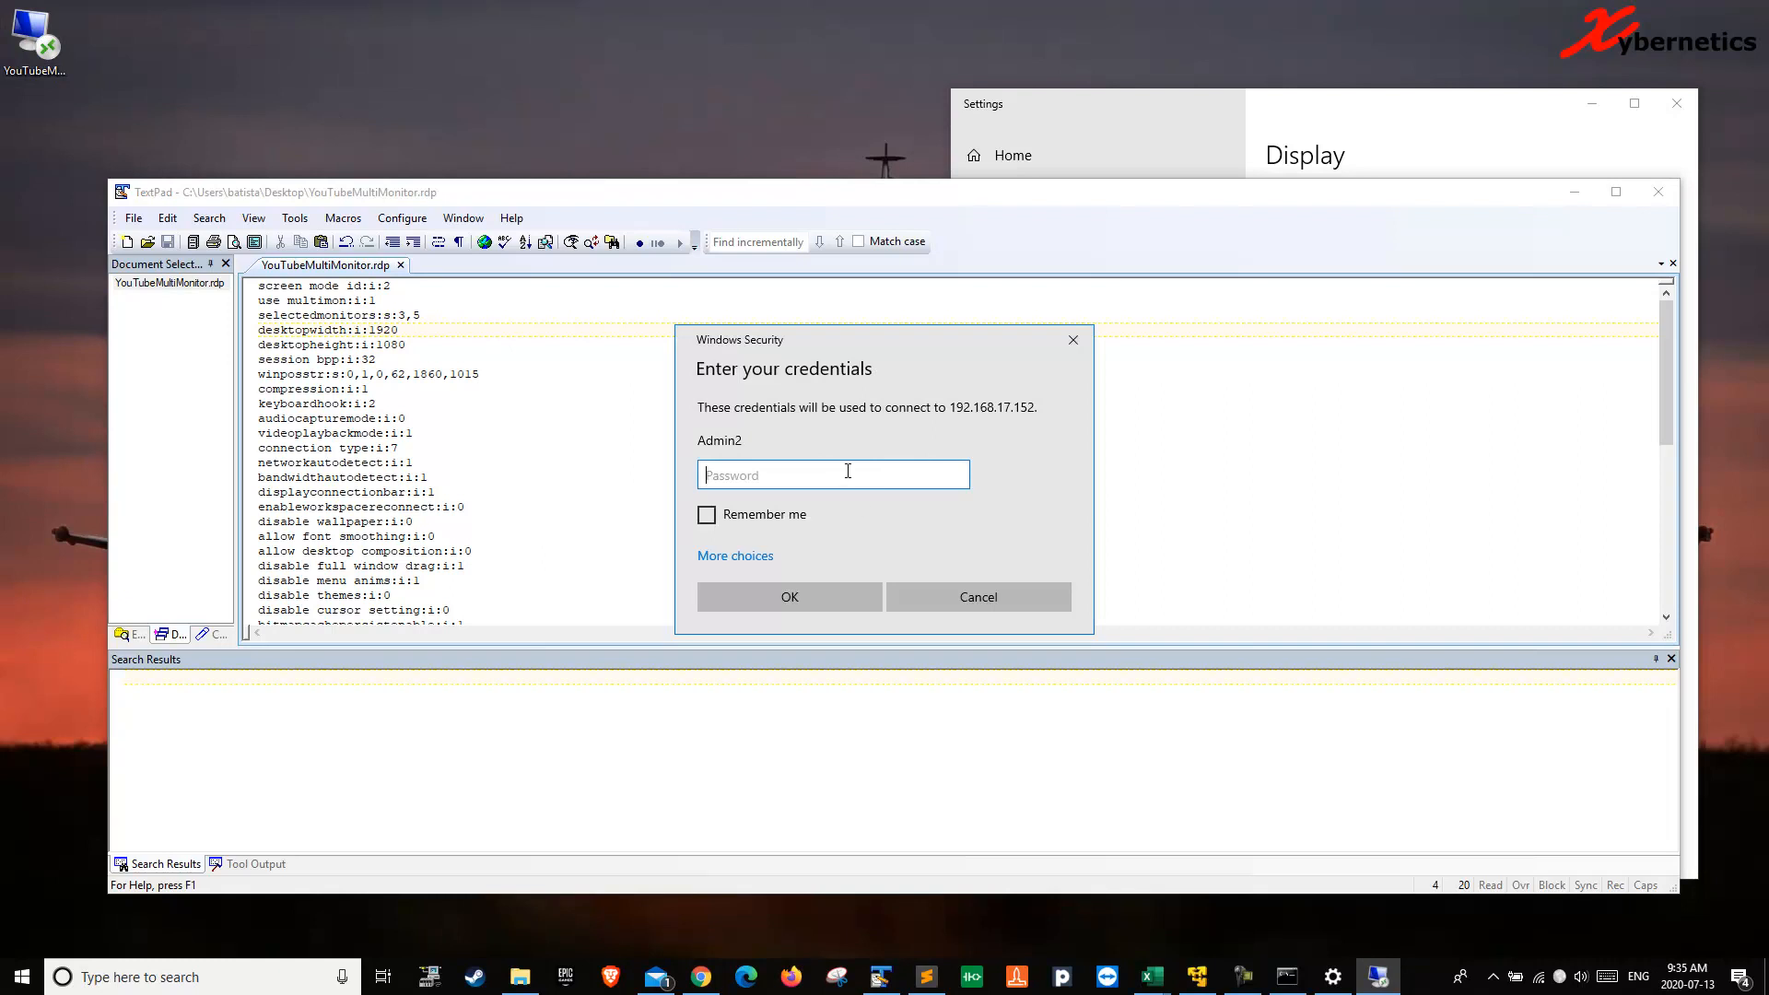
pyautogui.write('*********')
pyautogui.press('Return')
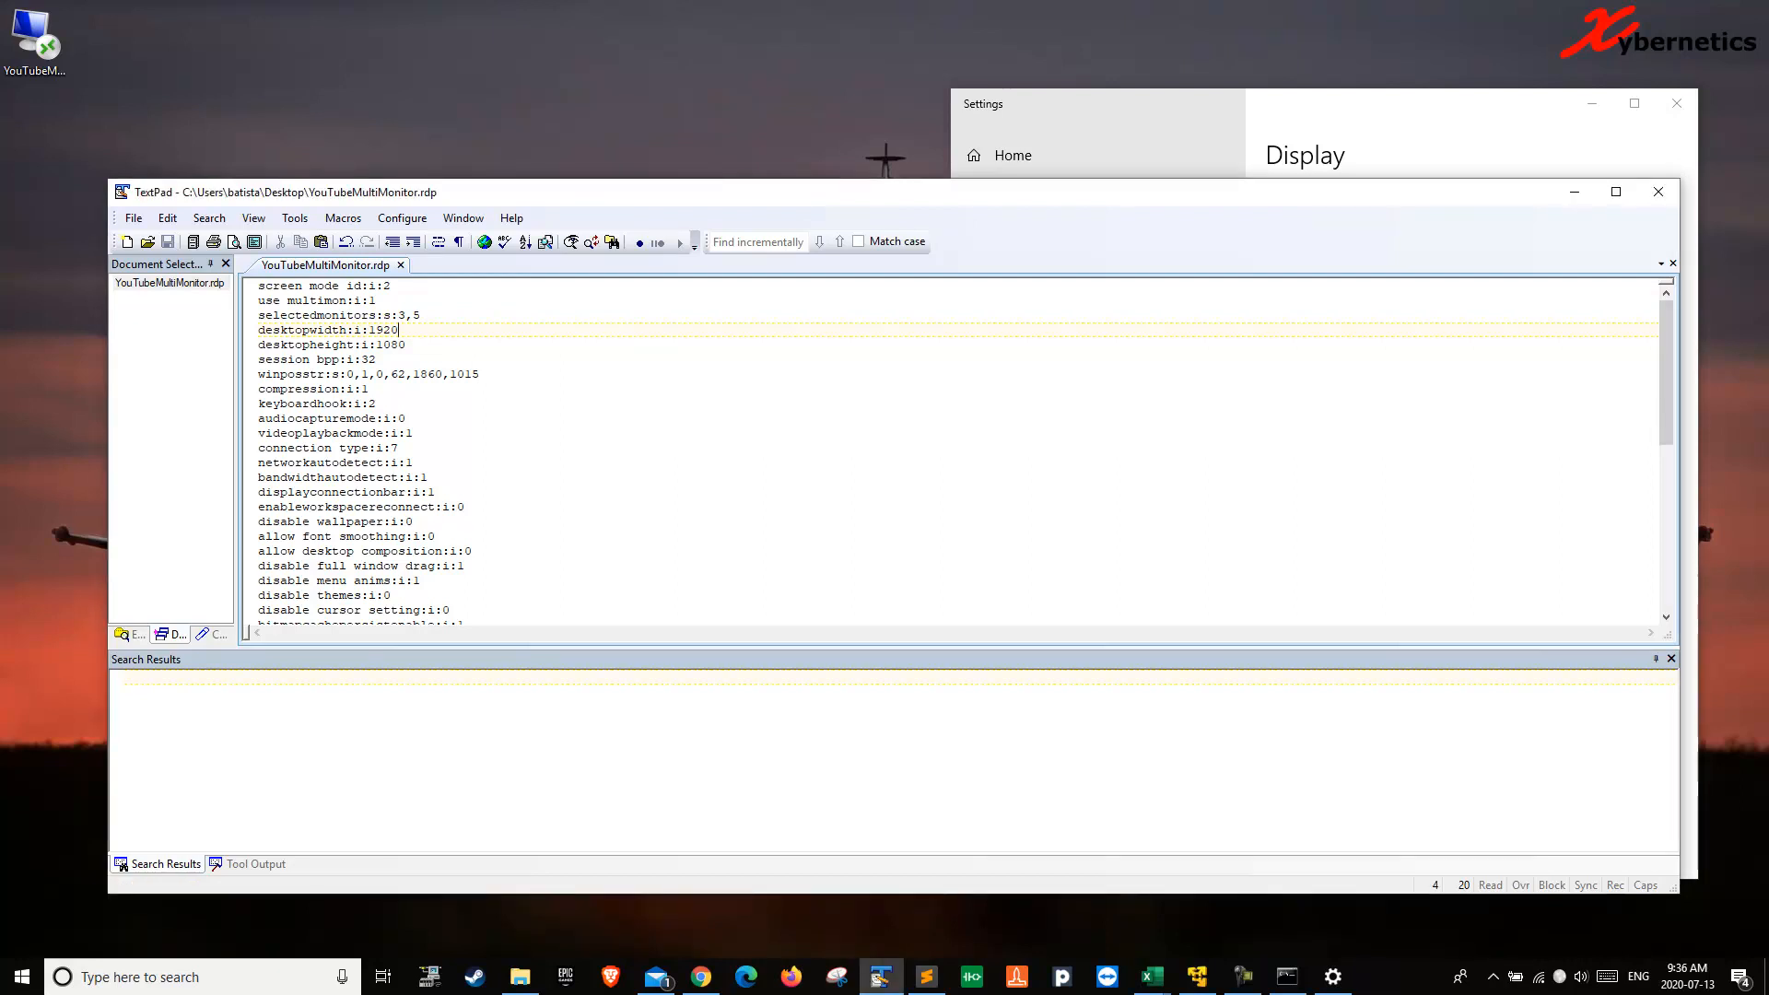
# Examine the positions of displays 2, 4 and 3 in the display settings, comparing adjacent displays with the separated pair 2 and 3
pyautogui.click(1288, 131)
pyautogui.click(1400, 358)
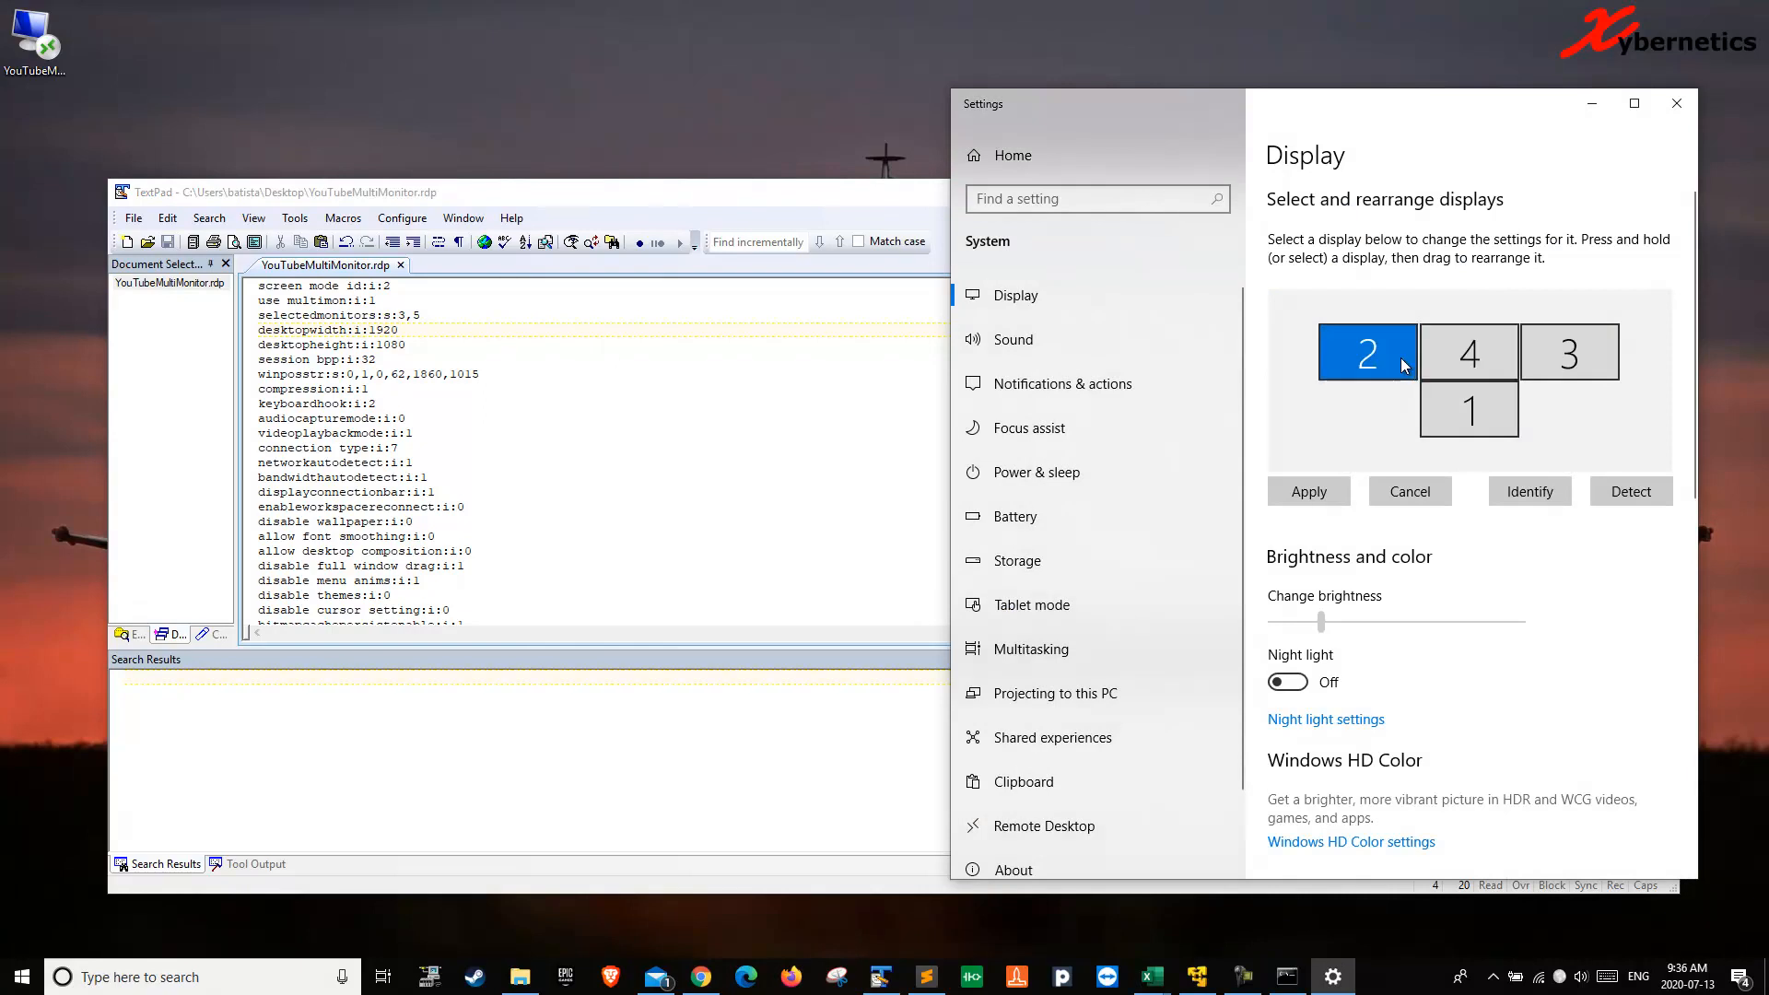
pyautogui.click(1470, 355)
pyautogui.click(1576, 350)
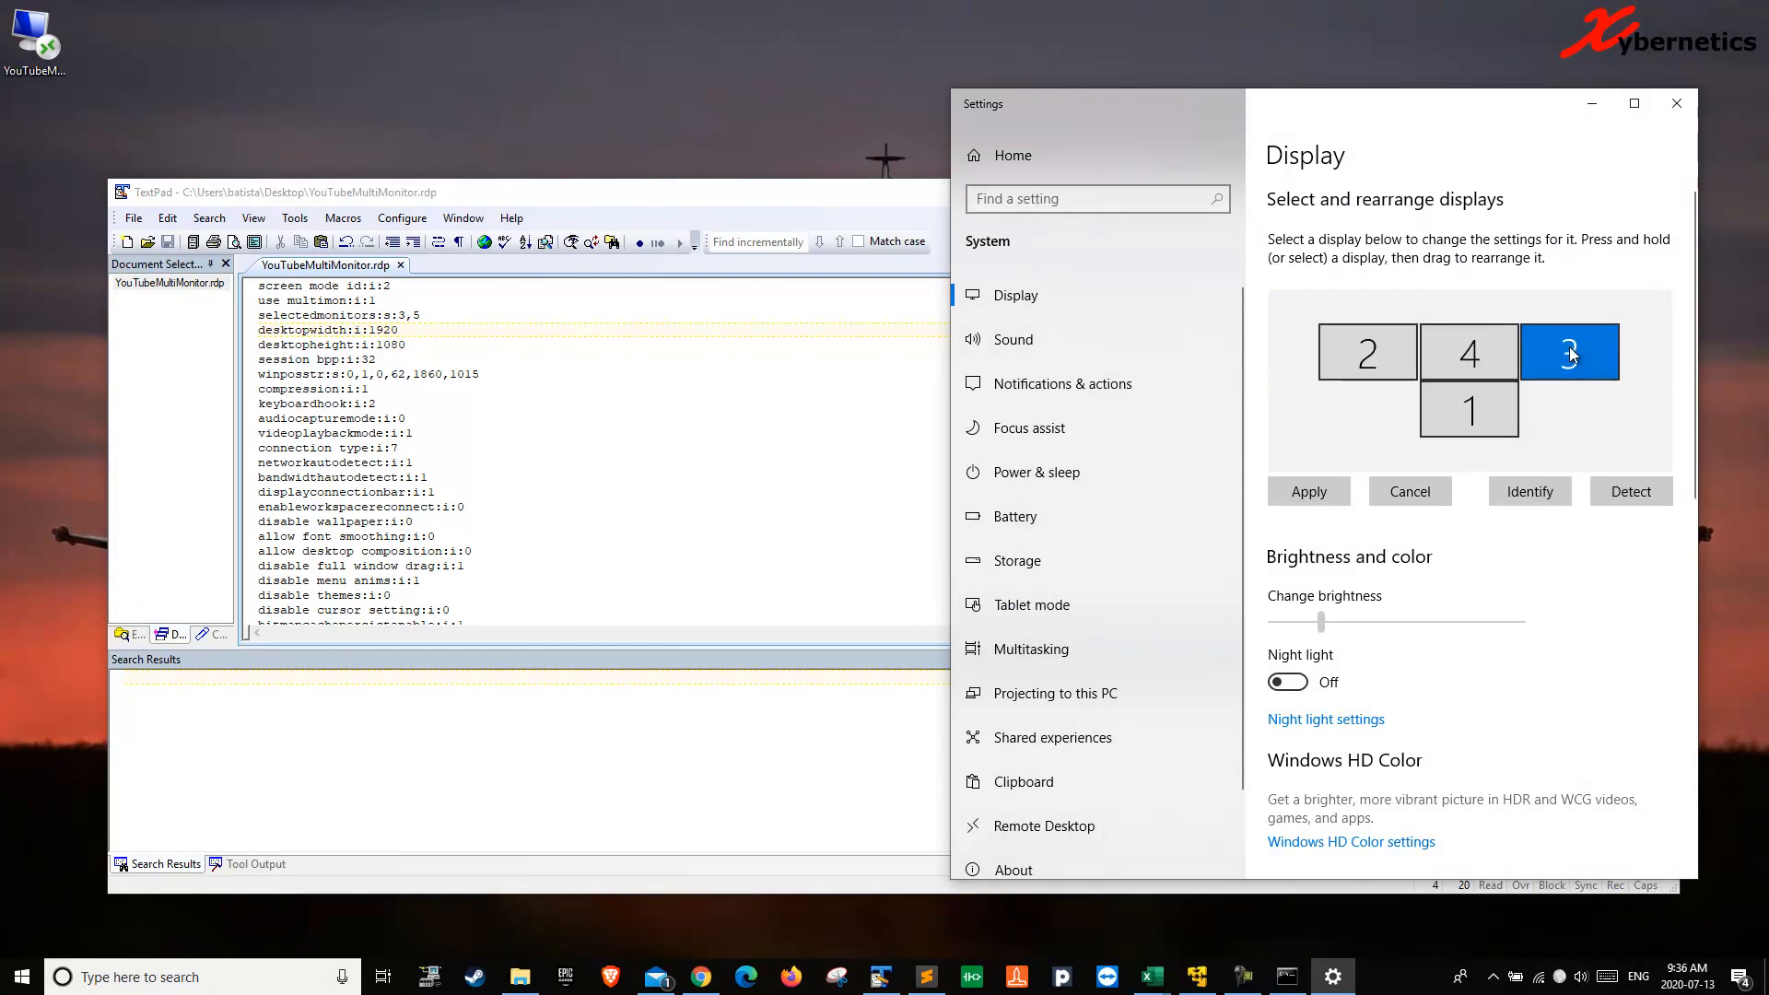
pyautogui.click(1345, 352)
pyautogui.click(1476, 337)
pyautogui.click(1590, 355)
pyautogui.click(1377, 356)
pyautogui.click(1553, 359)
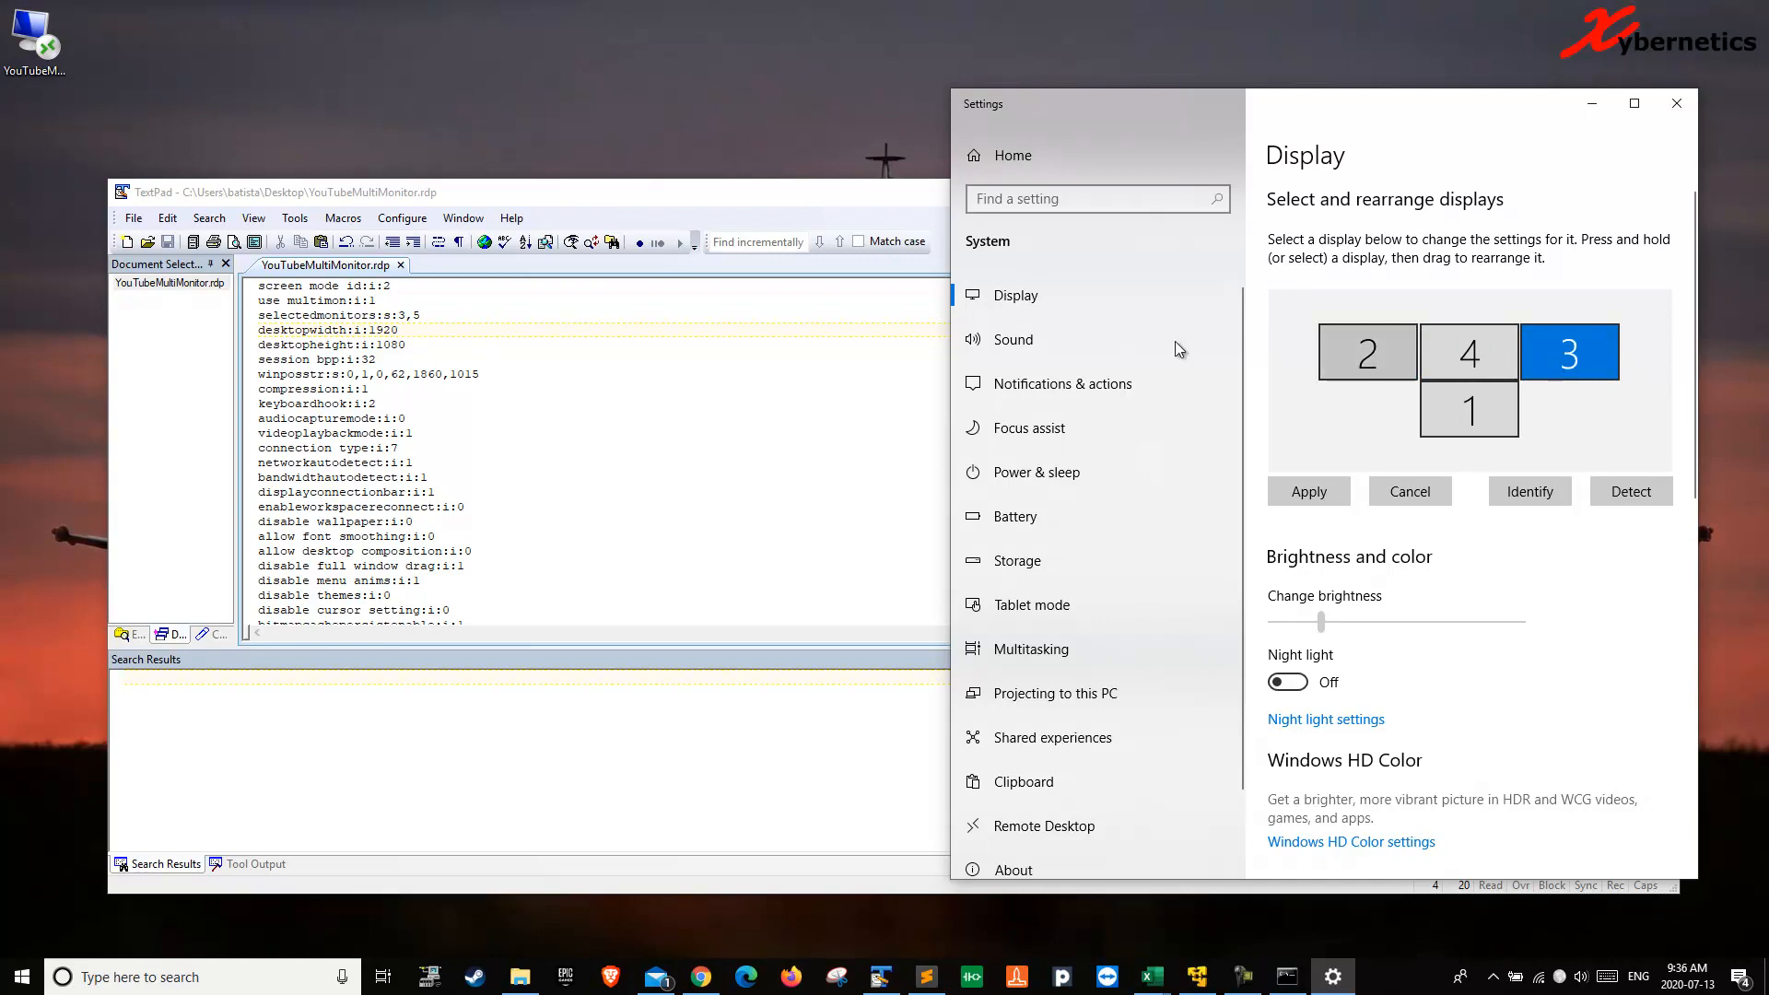
# Change the second monitor ID so the entry reads selectedmonitors:s:3,4 and save the RDP file
pyautogui.moveTo(423, 315); pyautogui.dragTo(415, 315)
pyautogui.write('4')
pyautogui.click(466, 330)
pyautogui.click(170, 245)
# Launch the YouTubeMultiMonitor connection from the desktop to test the non-adjacent monitor IDs 3,4, entering the account password
pyautogui.doubleClick(54, 62)
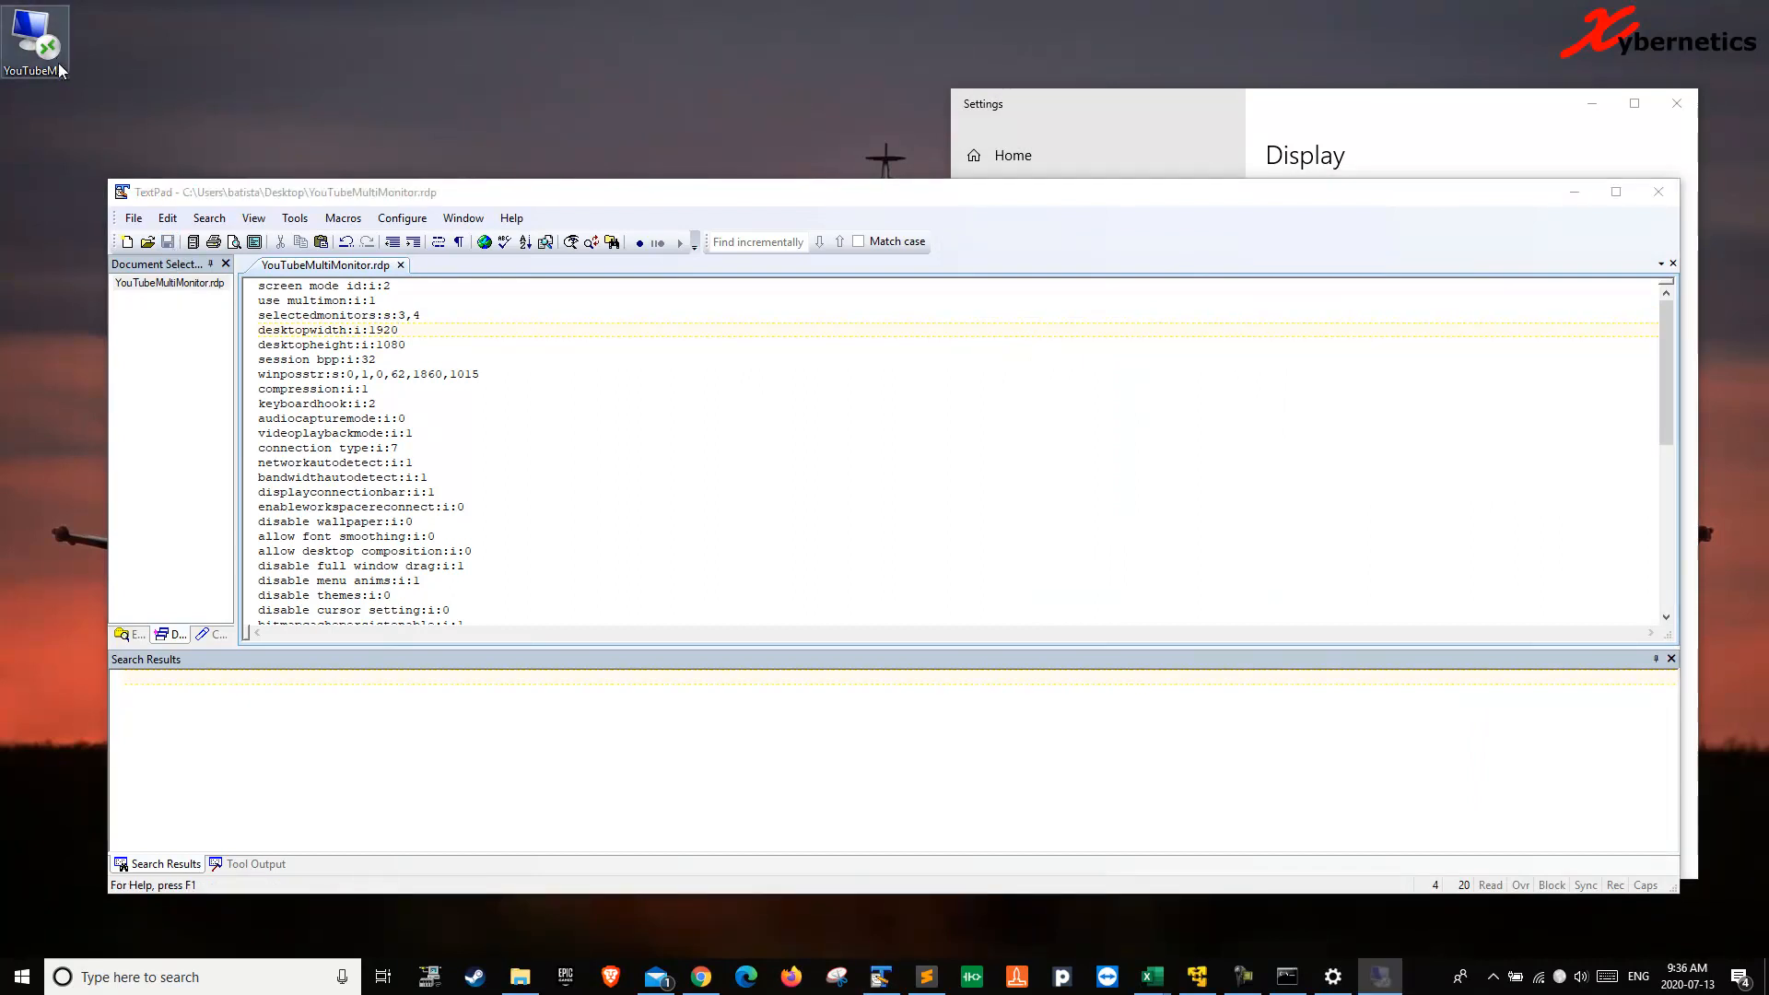
pyautogui.write('•••••••')
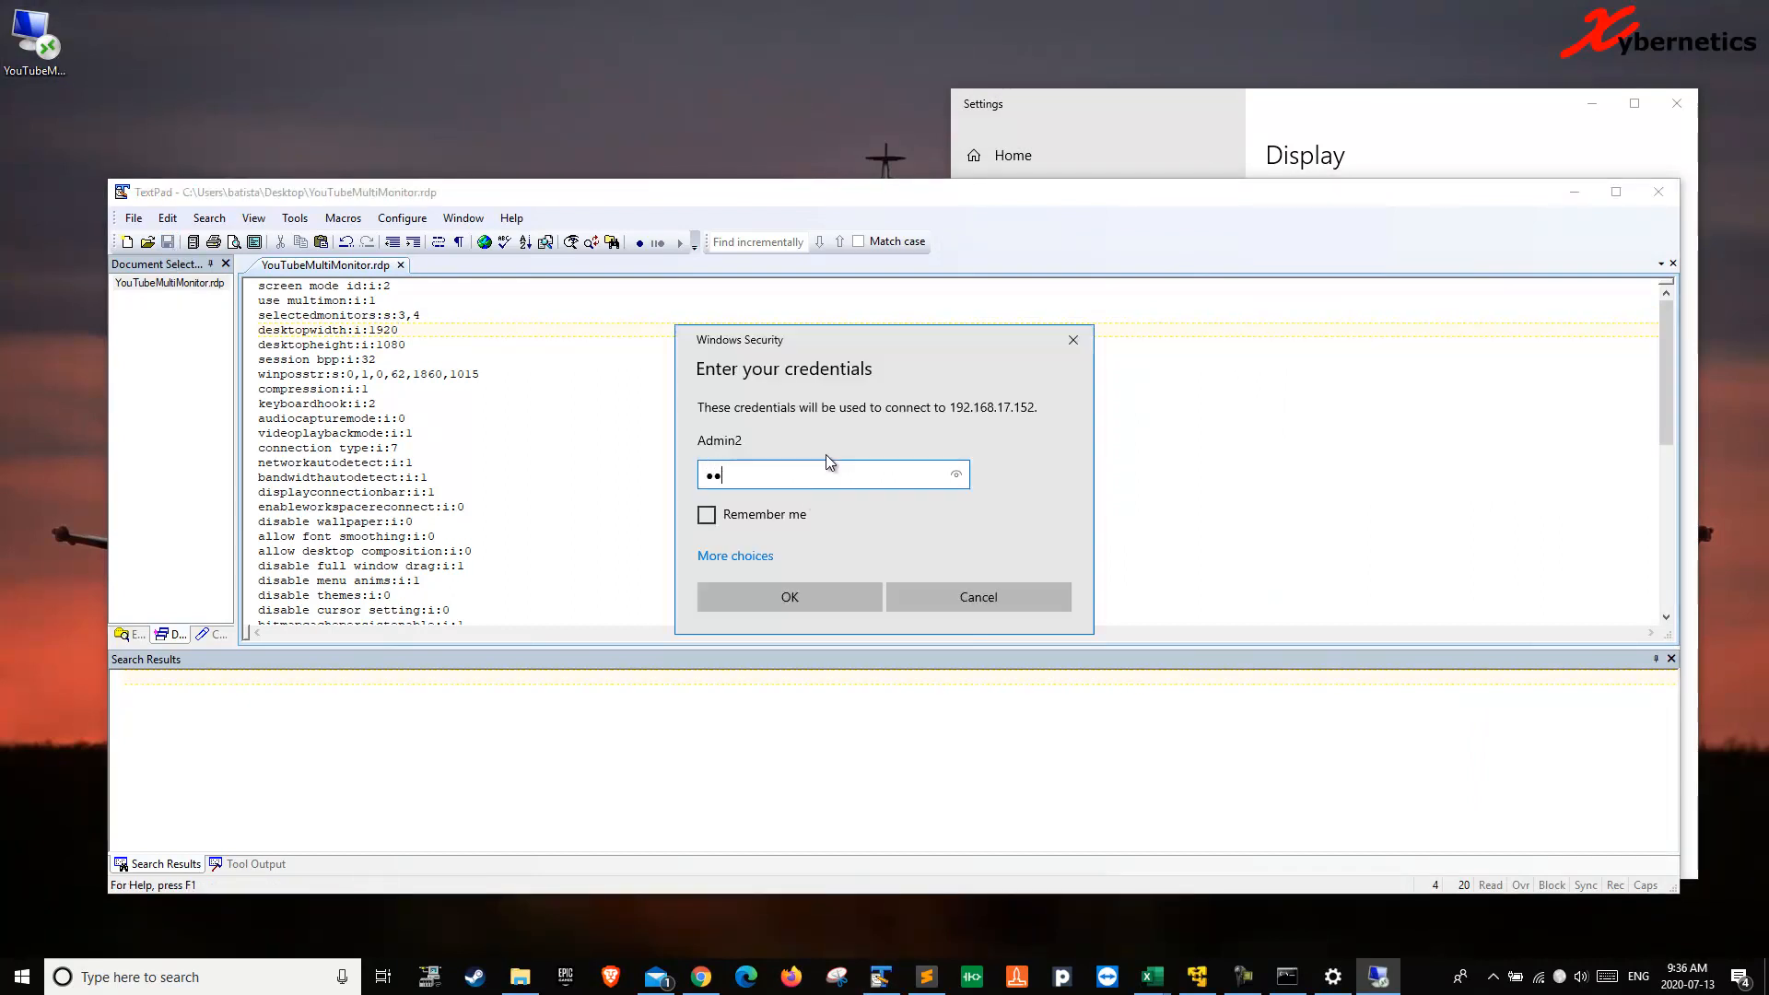
pyautogui.write('•')
pyautogui.press('Return')
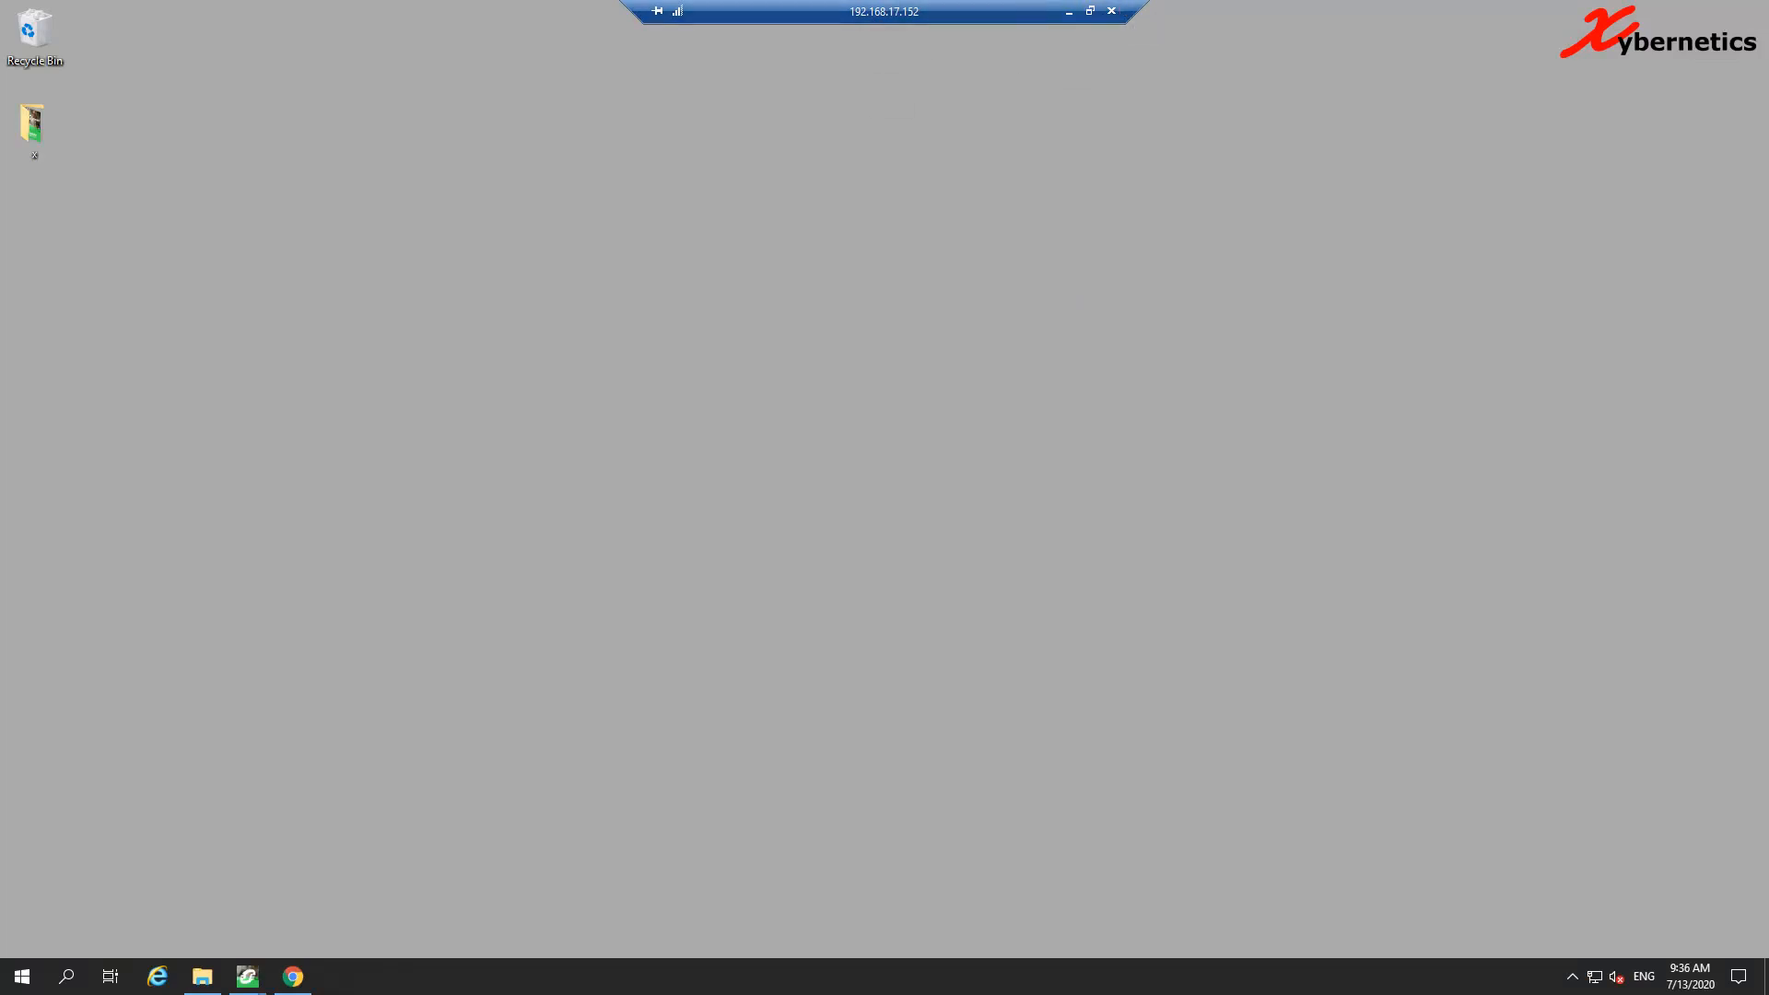
# Disconnect the remote session and bring the display settings' monitor arrangement back into view
pyautogui.click(1113, 11)
pyautogui.click(926, 531)
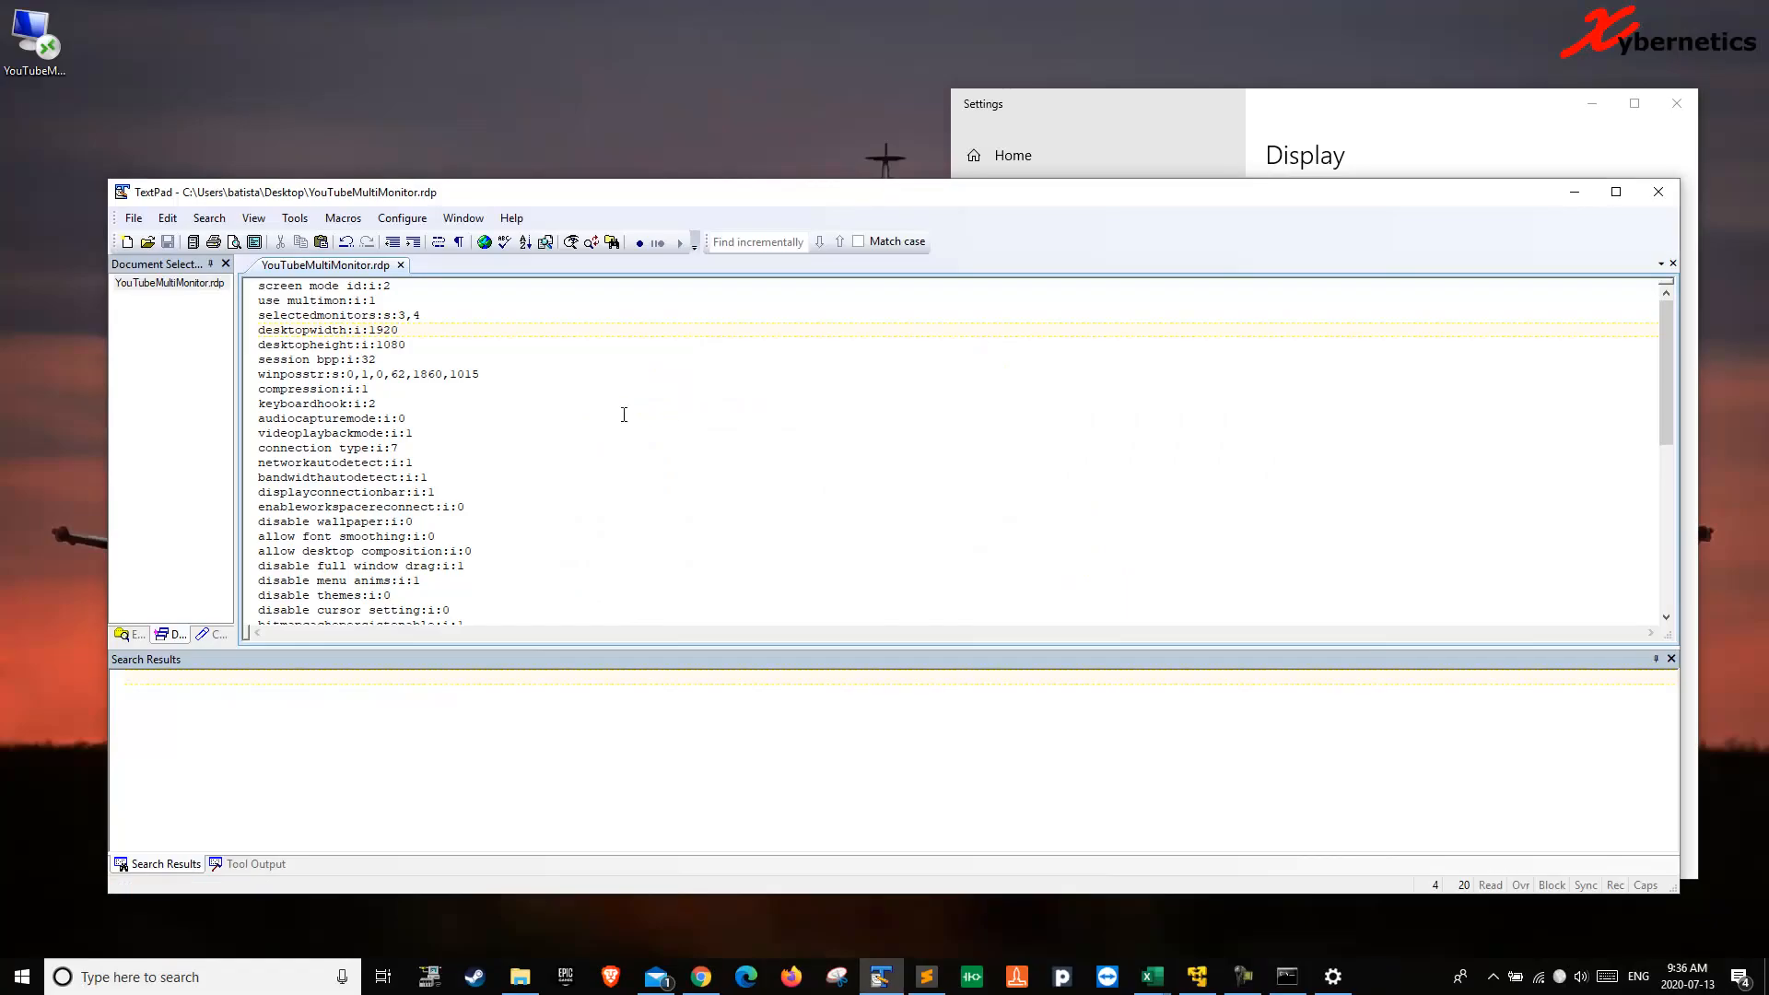
pyautogui.click(1419, 129)
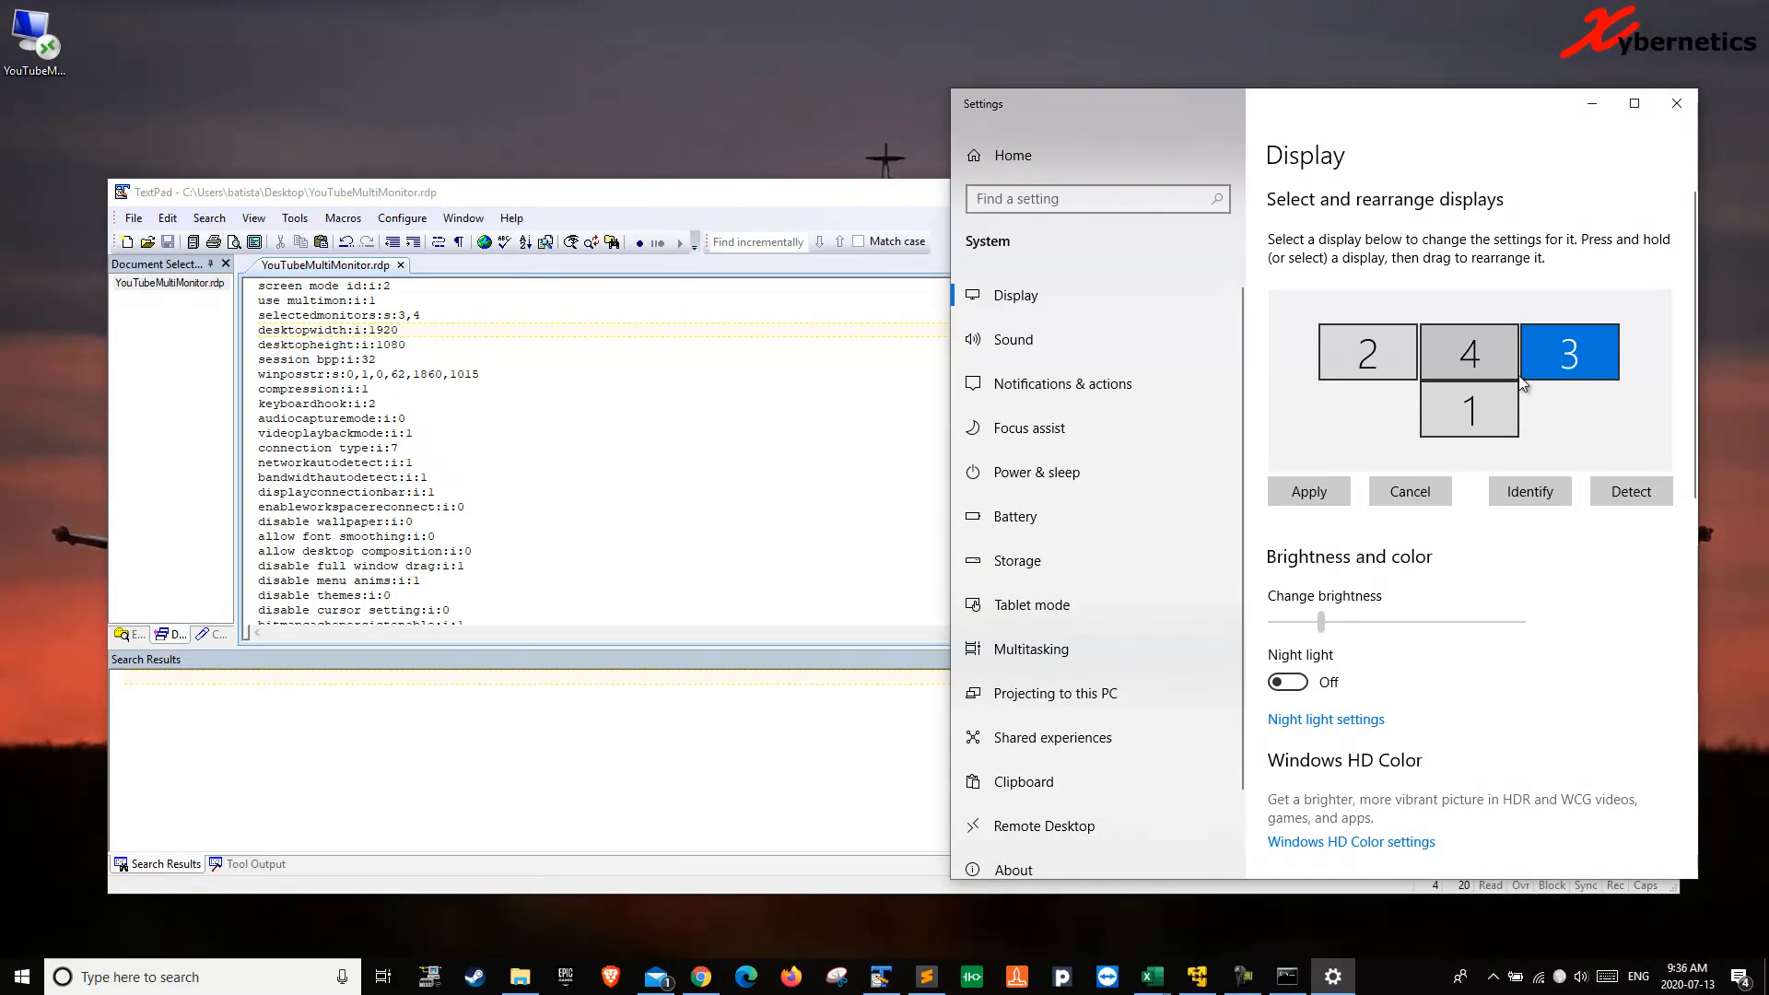